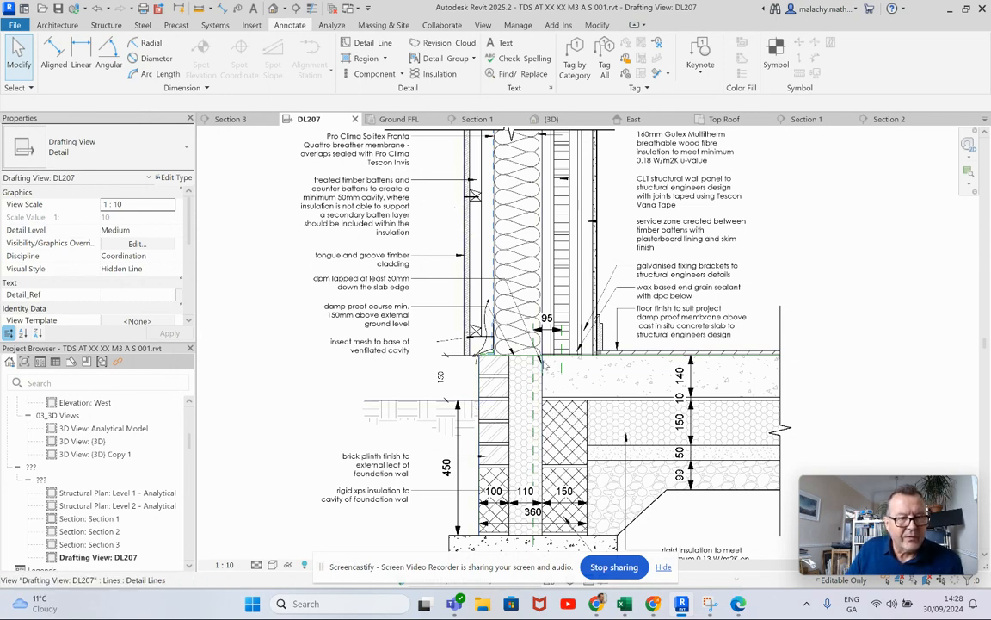
# - Examine the foundation wall build-up in the DL207 detail and select its dashed vertical setting-out line
pyautogui.scroll(2, 552, 368)
pyautogui.scroll(-2, 531, 378)
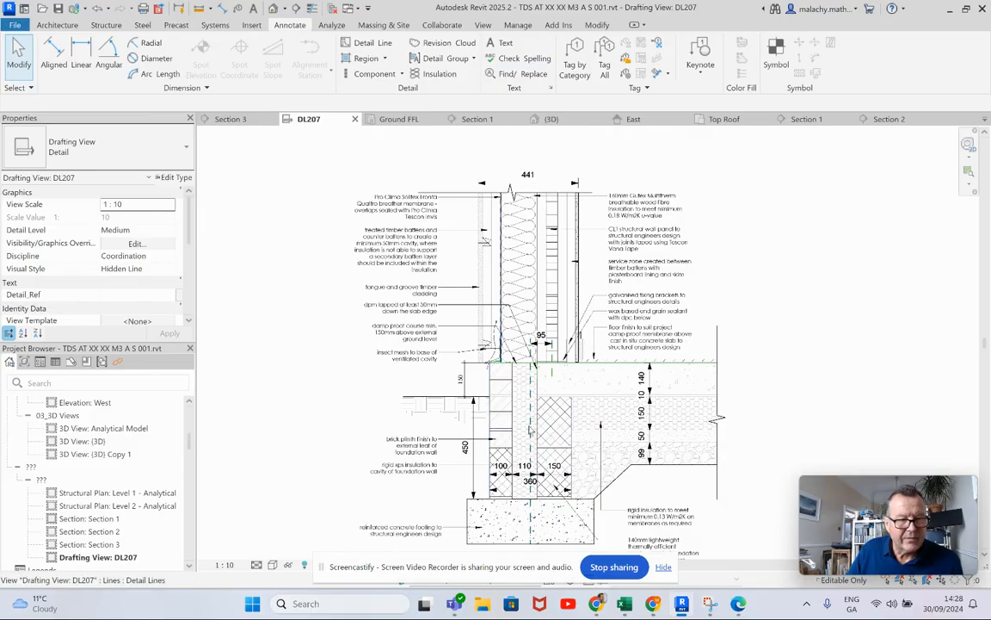
pyautogui.click(529, 421)
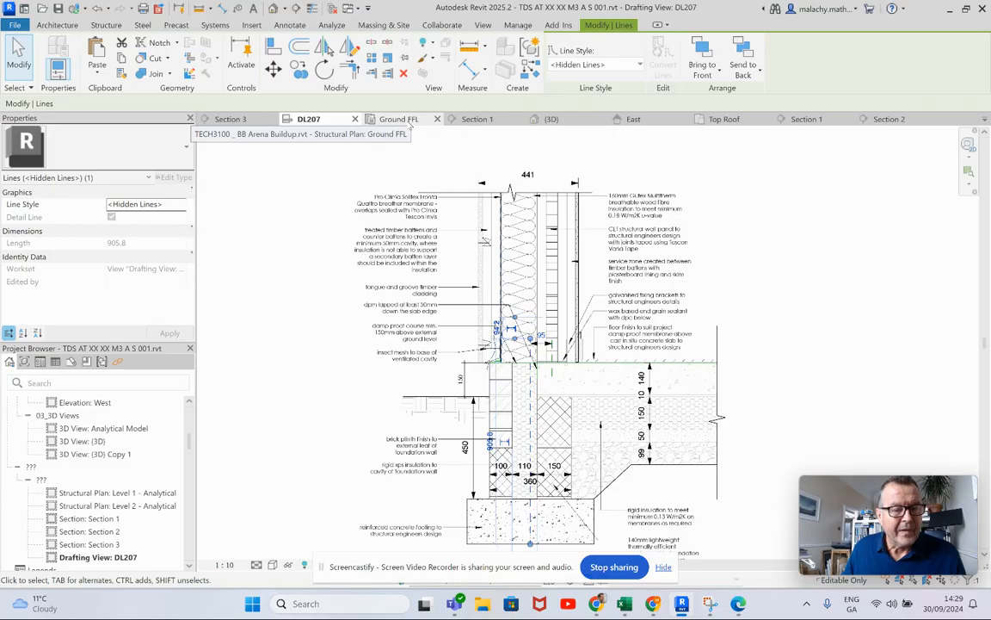
# - Begin an architectural wall in the Ground FFL structural plan using the type Wall-Fnd_300Con_Footing
pyautogui.click(410, 121)
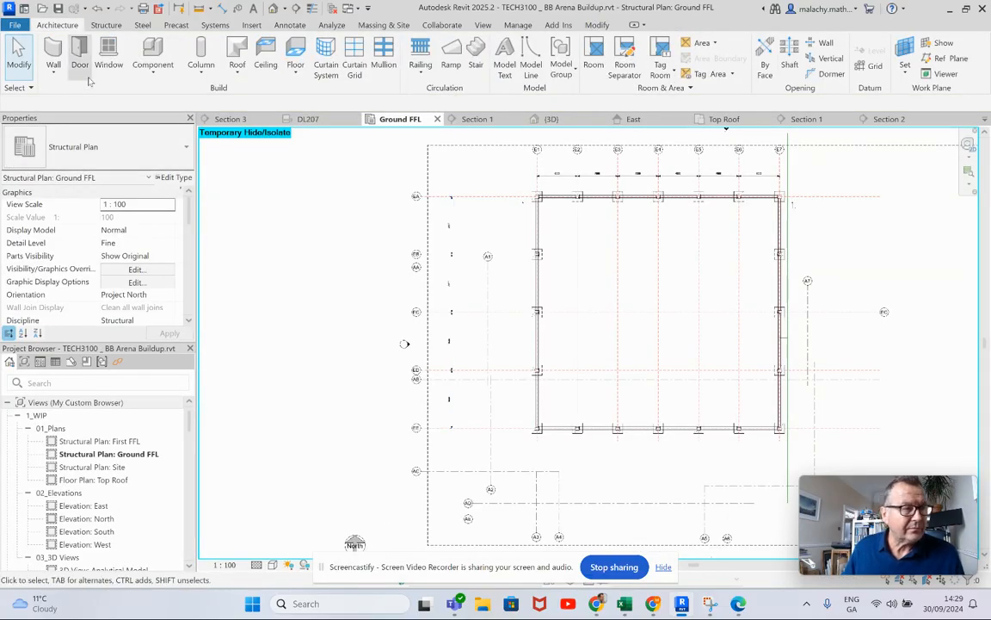
pyautogui.click(53, 72)
pyautogui.click(54, 94)
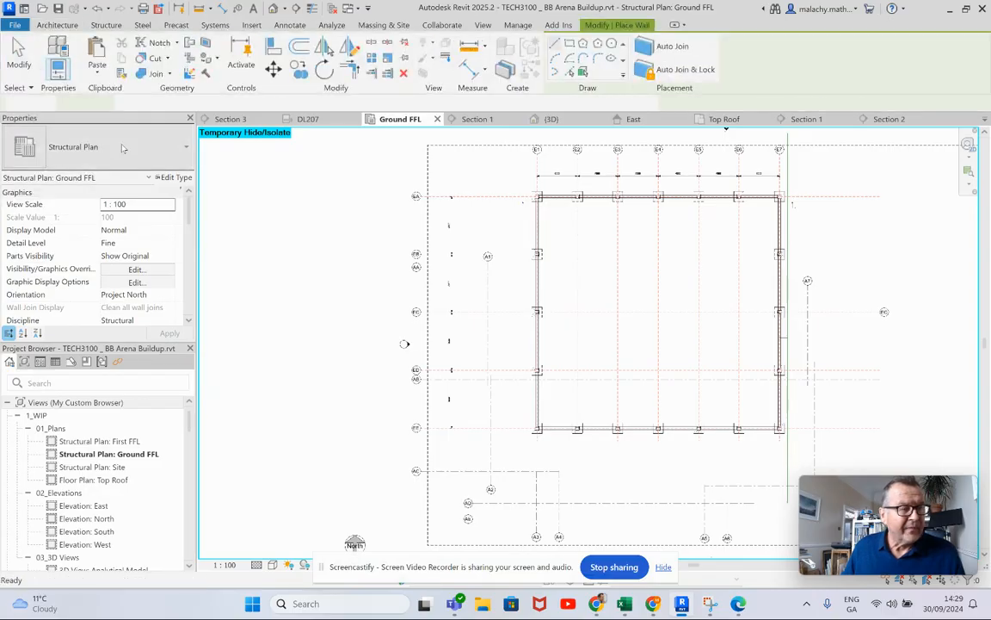
pyautogui.click(176, 152)
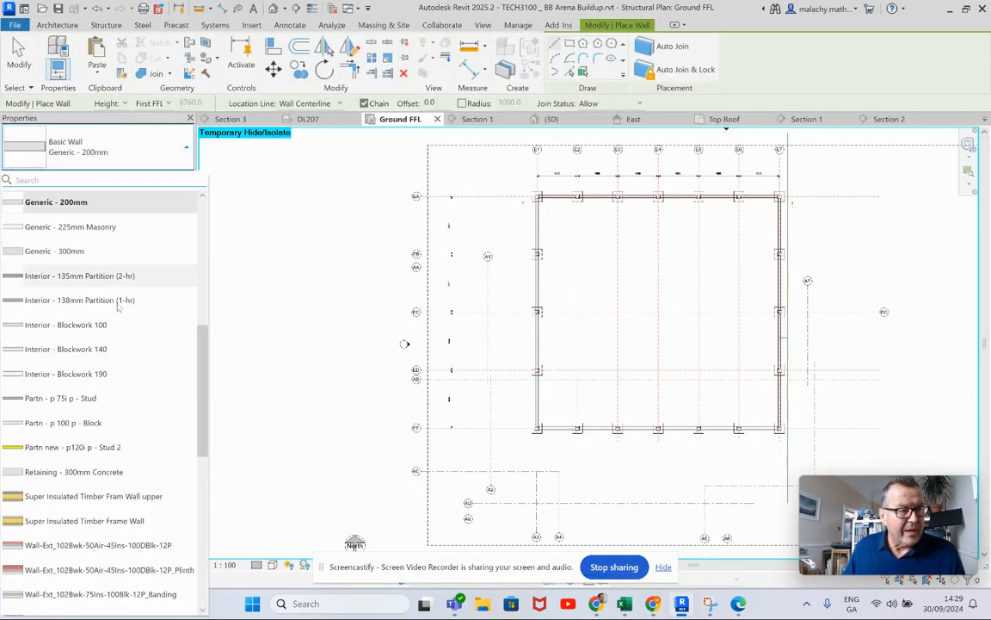
pyautogui.scroll(-3, 120, 349)
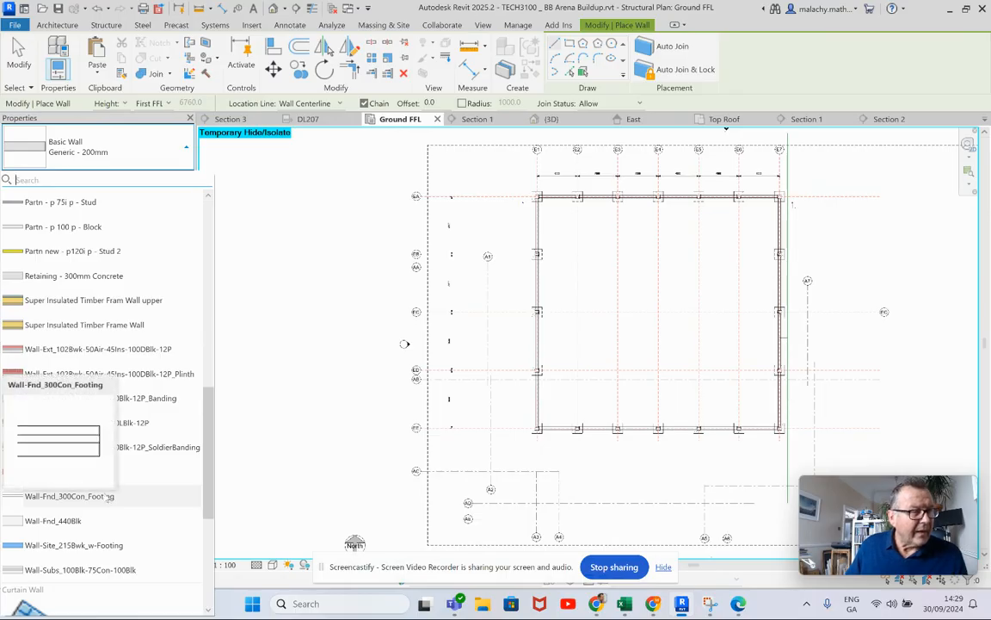
pyautogui.scroll(-2, 156, 487)
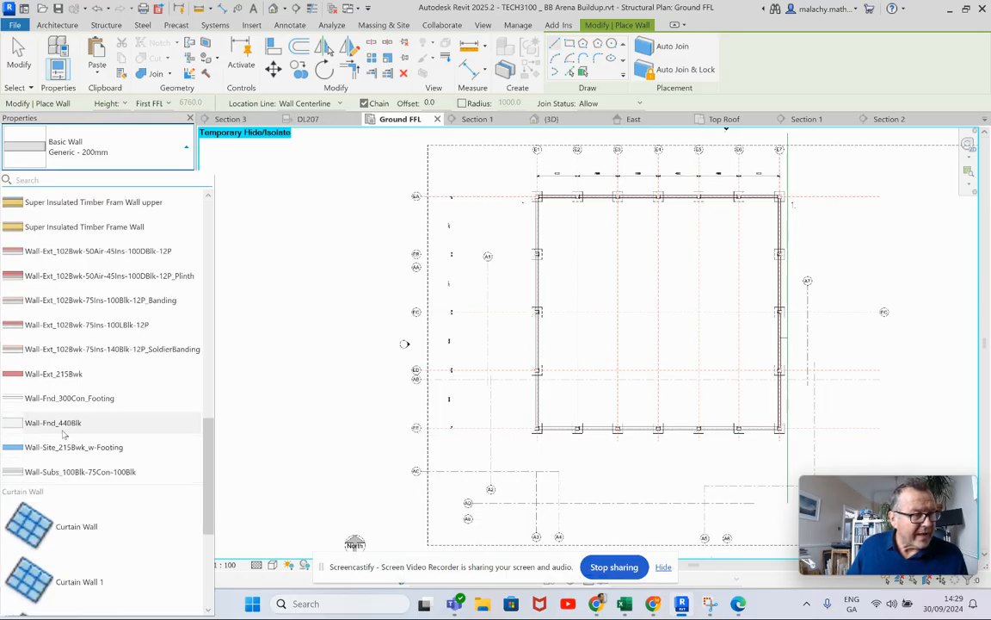
pyautogui.click(67, 398)
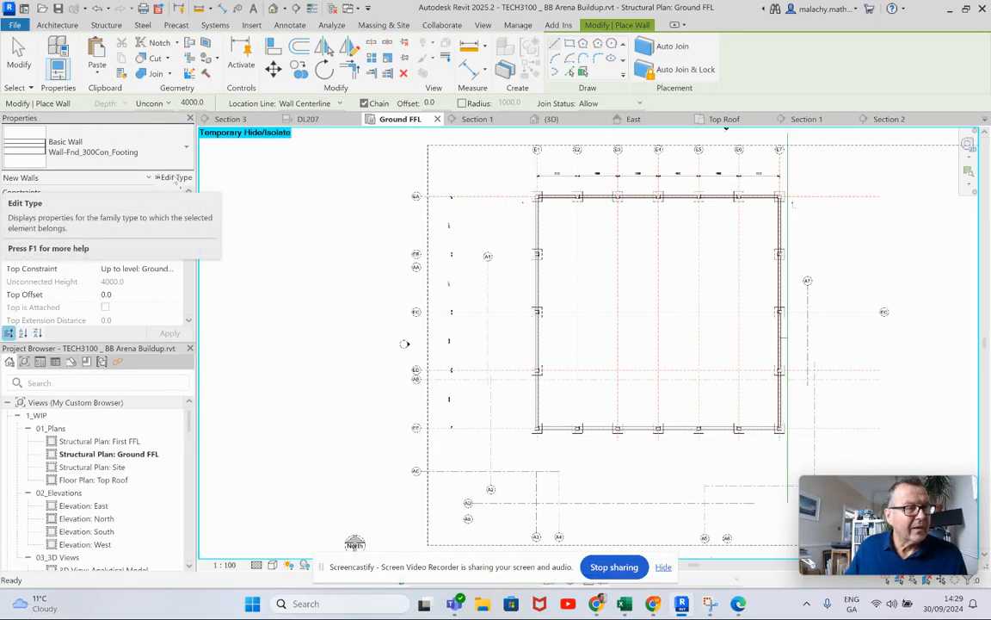
# - Change the Thermal/Air layer material of the Wall-Fnd_300Con_Footing type to HBA_Insulation - Polyurethane Rigid Foam (PUR)
pyautogui.click(174, 177)
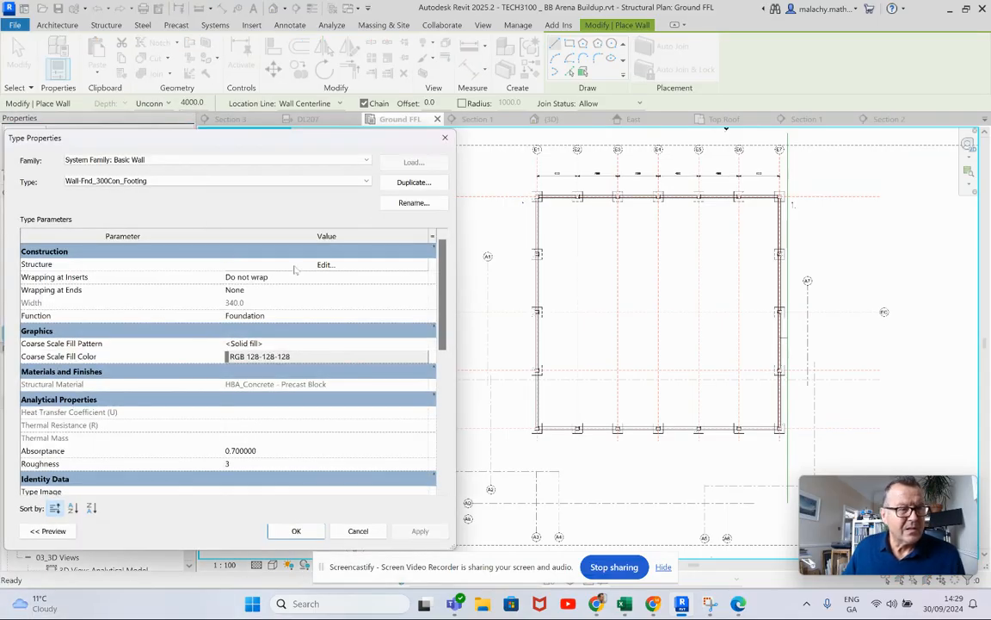
pyautogui.click(296, 267)
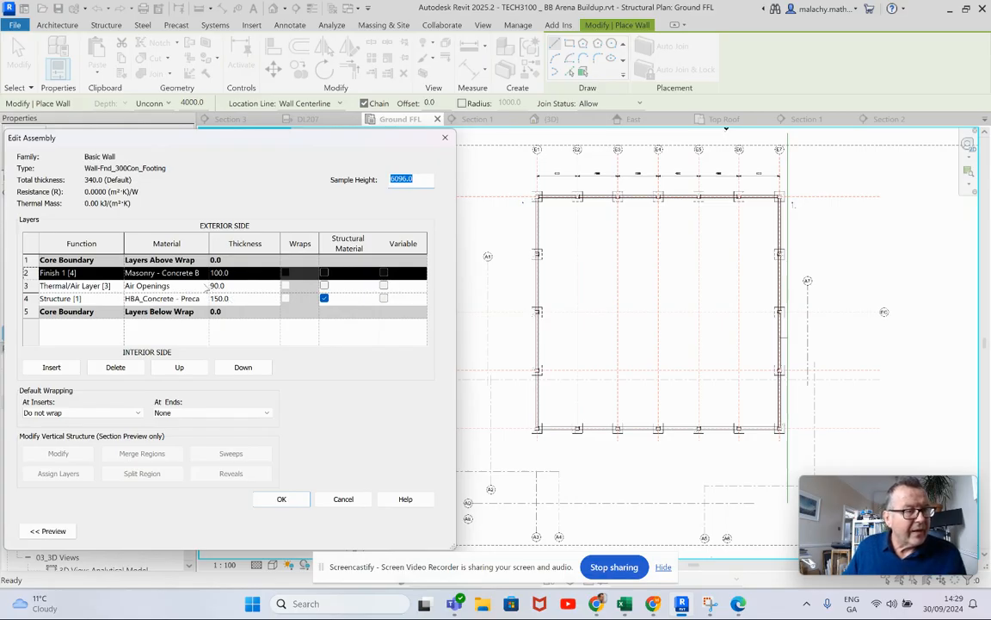
pyautogui.click(209, 286)
pyautogui.click(203, 286)
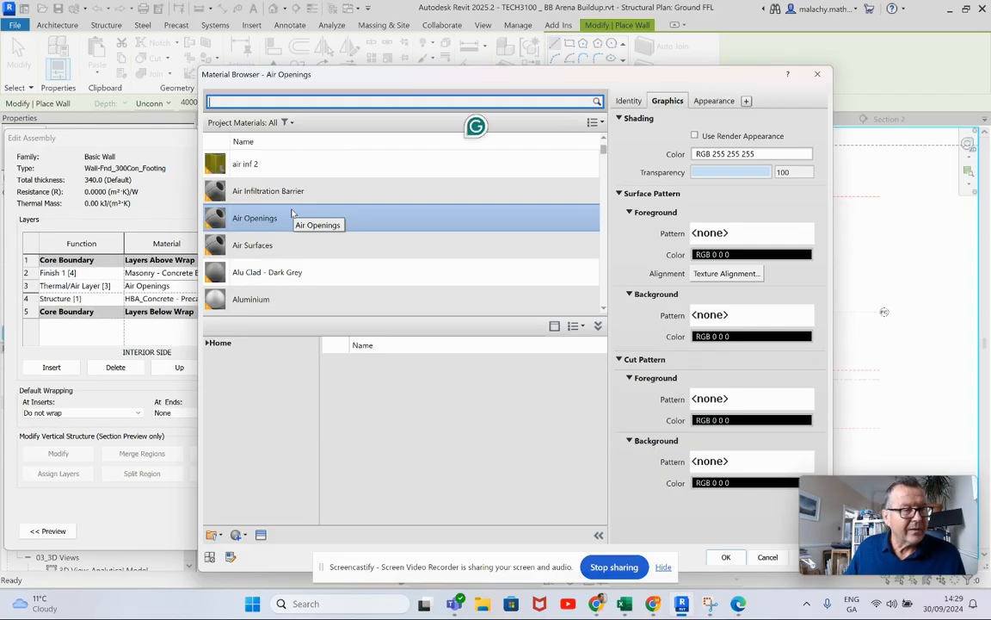
pyautogui.scroll(-10, 292, 213)
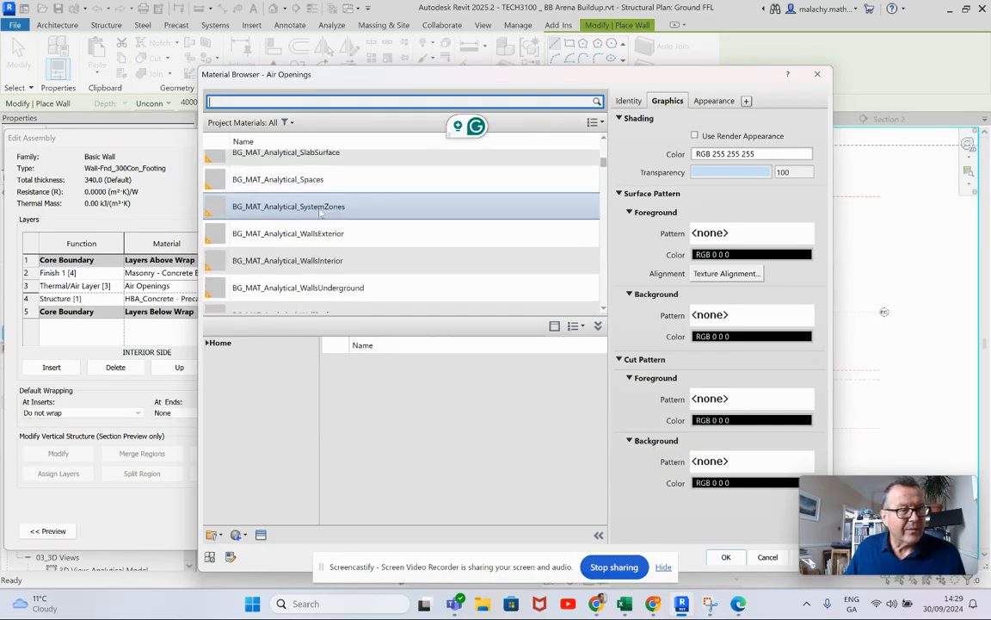
pyautogui.scroll(-15, 321, 213)
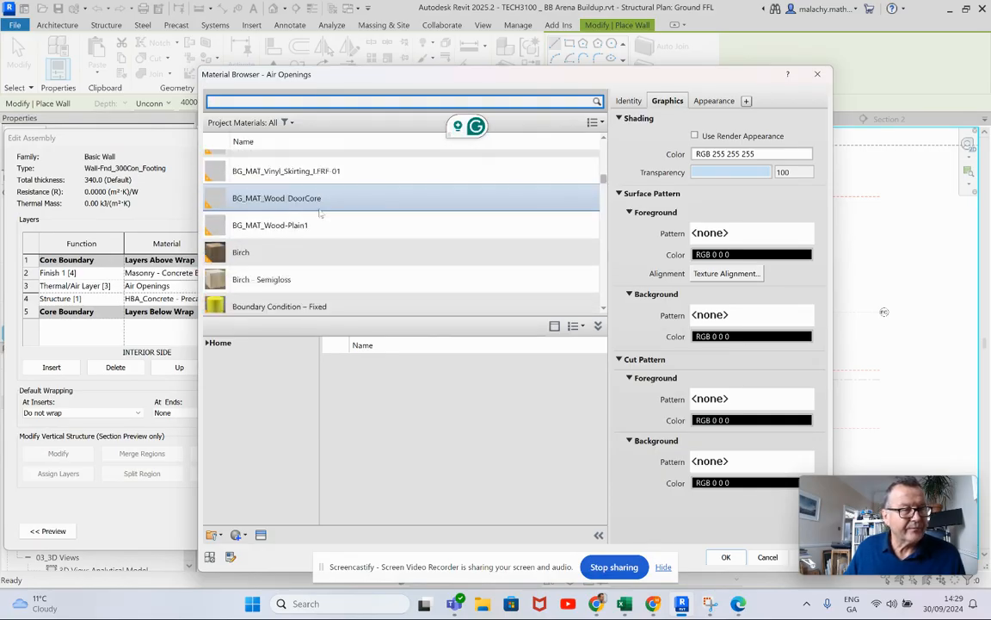
pyautogui.scroll(-7, 320, 213)
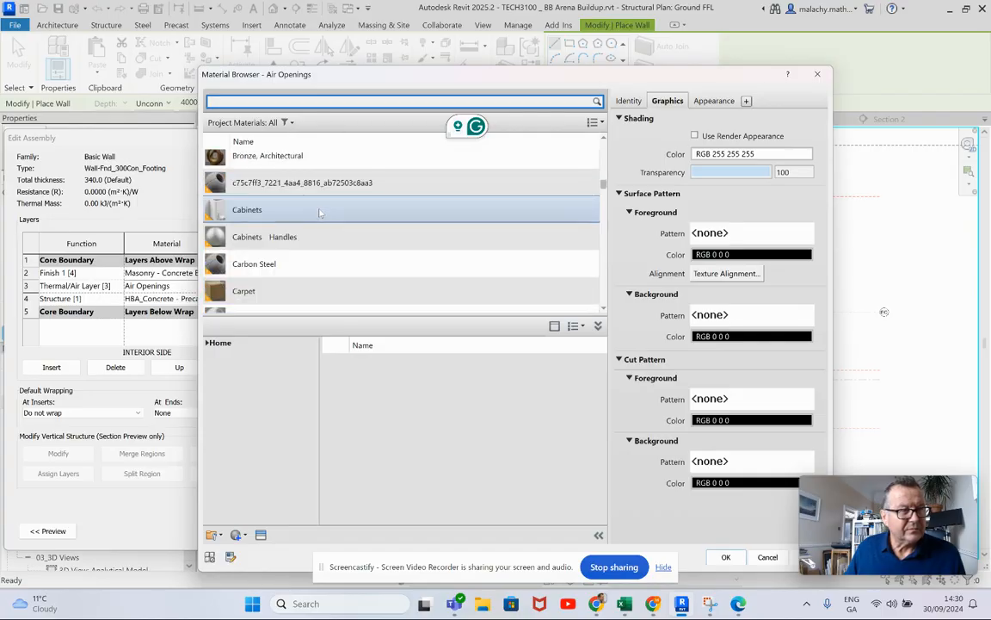
pyautogui.scroll(-10, 321, 213)
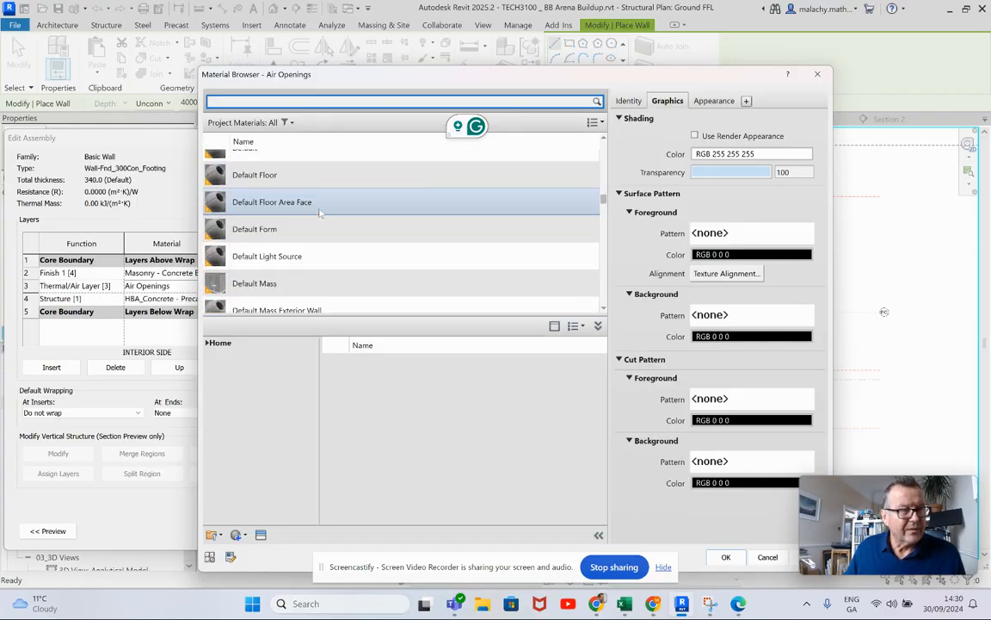
pyautogui.scroll(-10, 320, 213)
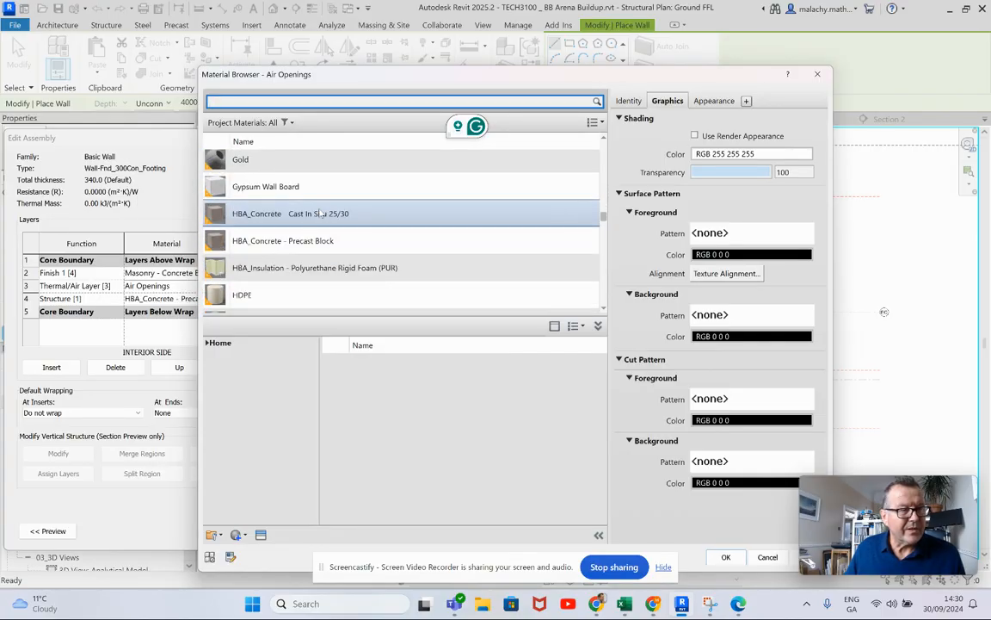
pyautogui.click(319, 268)
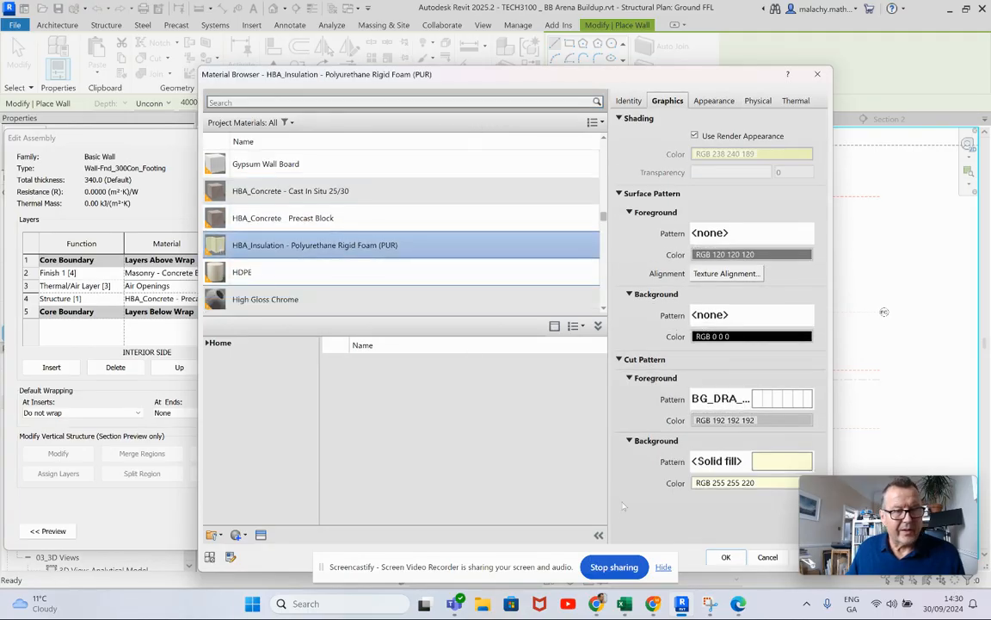
pyautogui.click(725, 557)
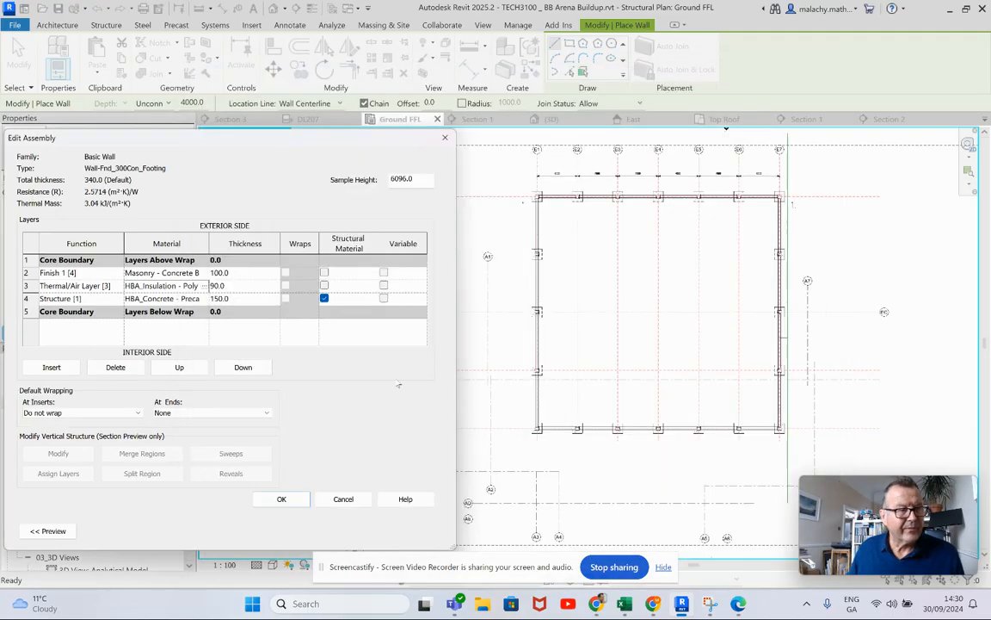
pyautogui.click(281, 498)
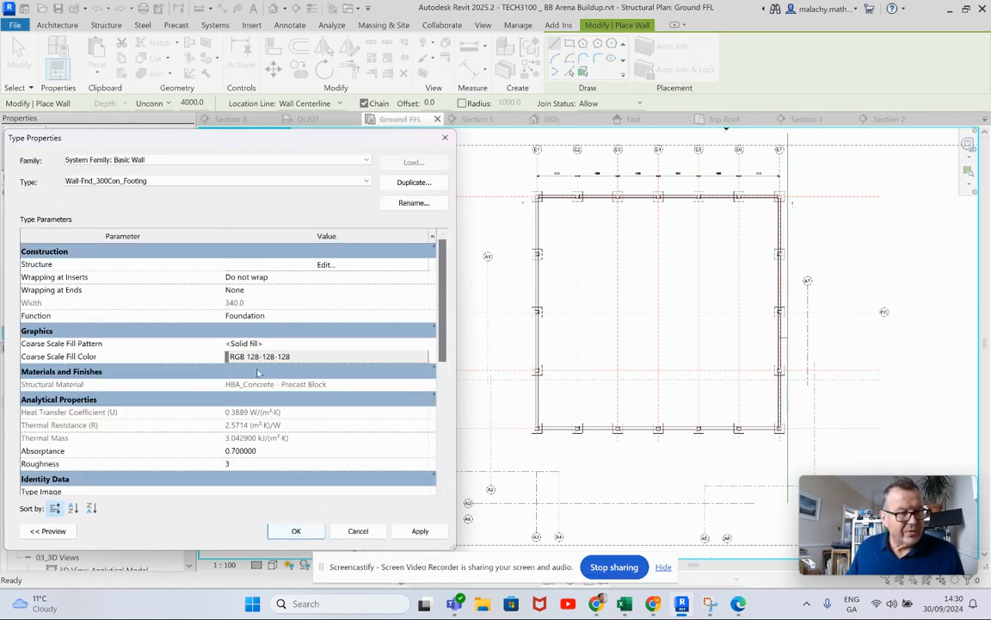
pyautogui.click(296, 531)
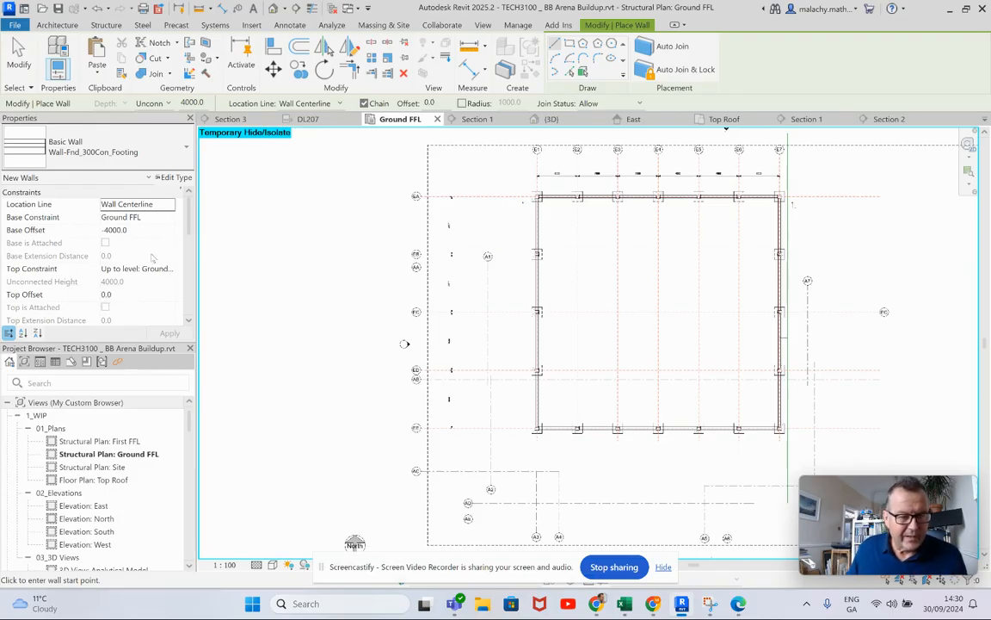
# - Set the new foundation wall's base offset to -900 mm
pyautogui.click(135, 230)
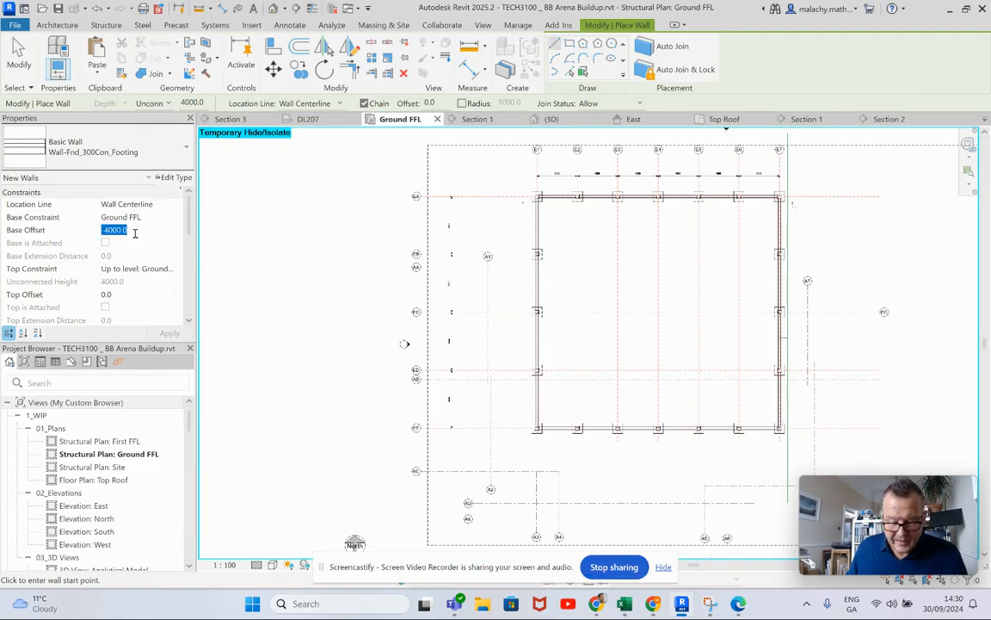
pyautogui.press('BackSpace')
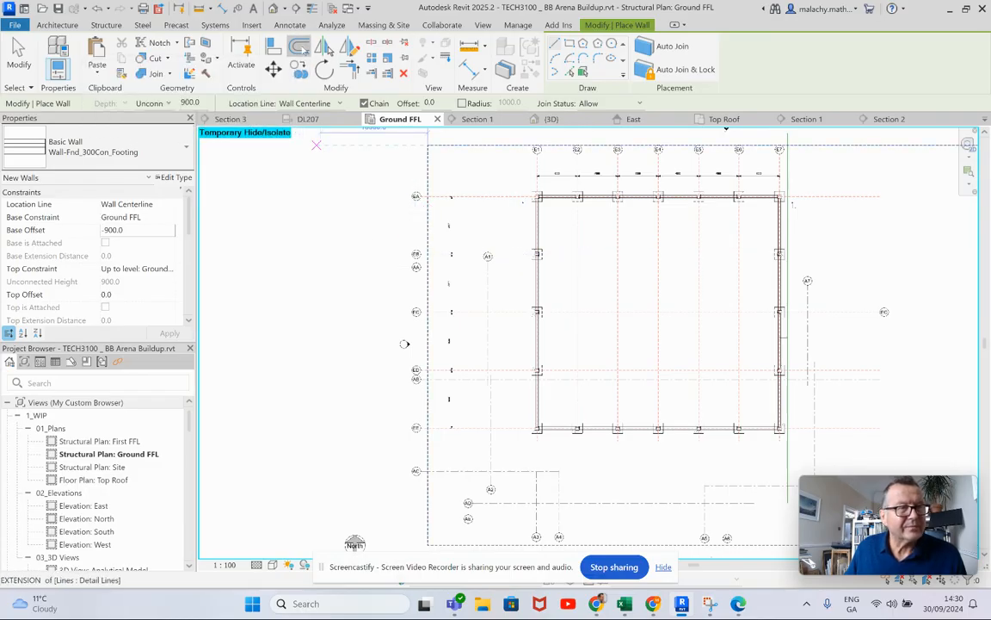
pyautogui.click(300, 47)
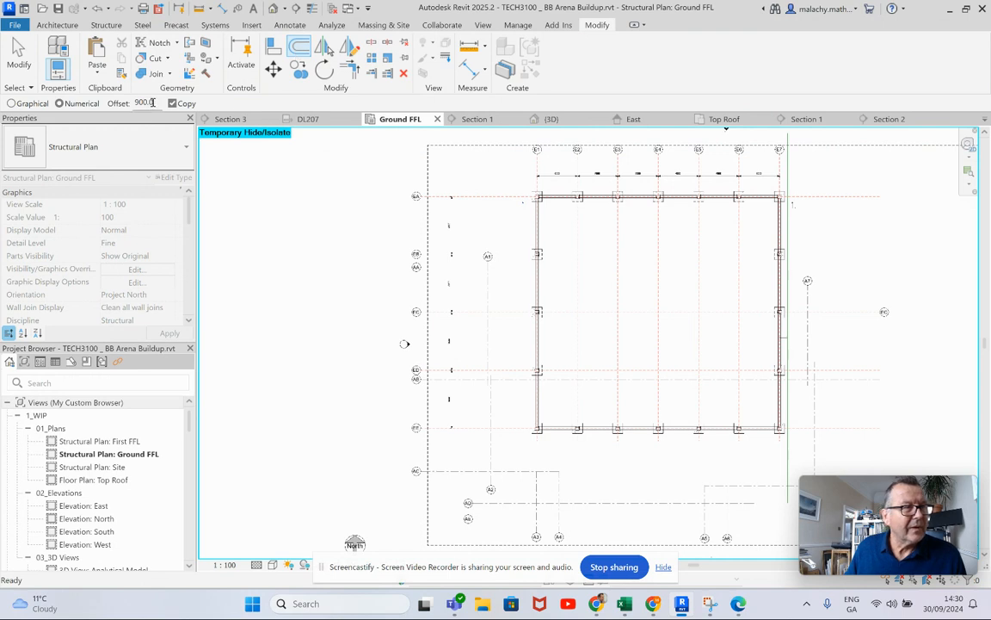
pyautogui.moveTo(153, 103); pyautogui.dragTo(137, 103)
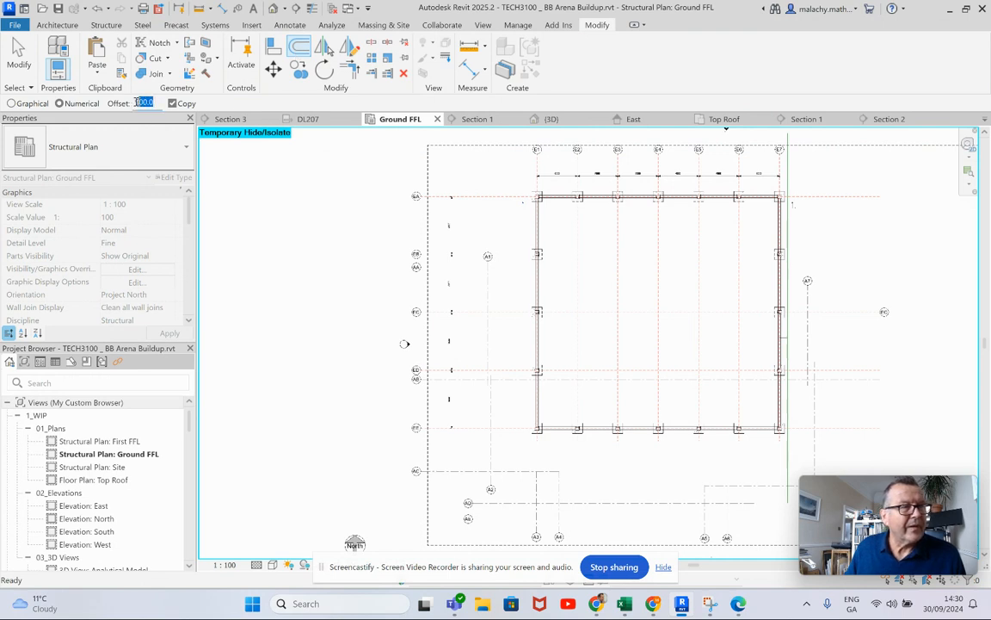
pyautogui.write('95')
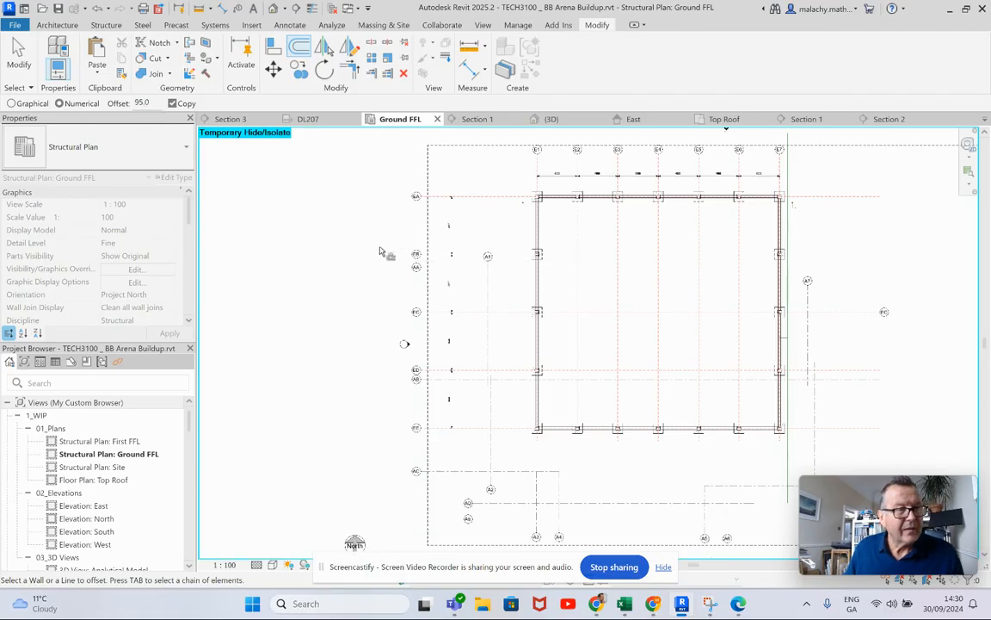
pyautogui.press('Escape')
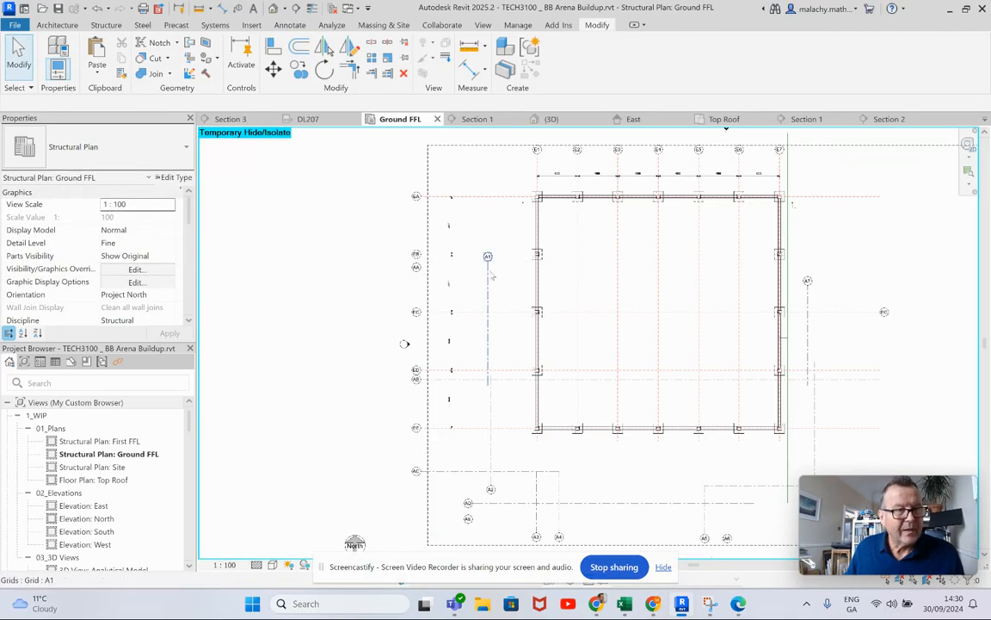
# - Restart an architectural Wall-Fnd_300Con_Footing wall beside the eastern column line, with its placement offset set to 95 mm
pyautogui.scroll(5, 468, 289)
pyautogui.scroll(3, 527, 285)
pyautogui.moveTo(563, 307); pyautogui.dragTo(220, 299, button='middle')
pyautogui.moveTo(532, 298); pyautogui.dragTo(318, 287, button='middle')
pyautogui.scroll(-2, 506, 280)
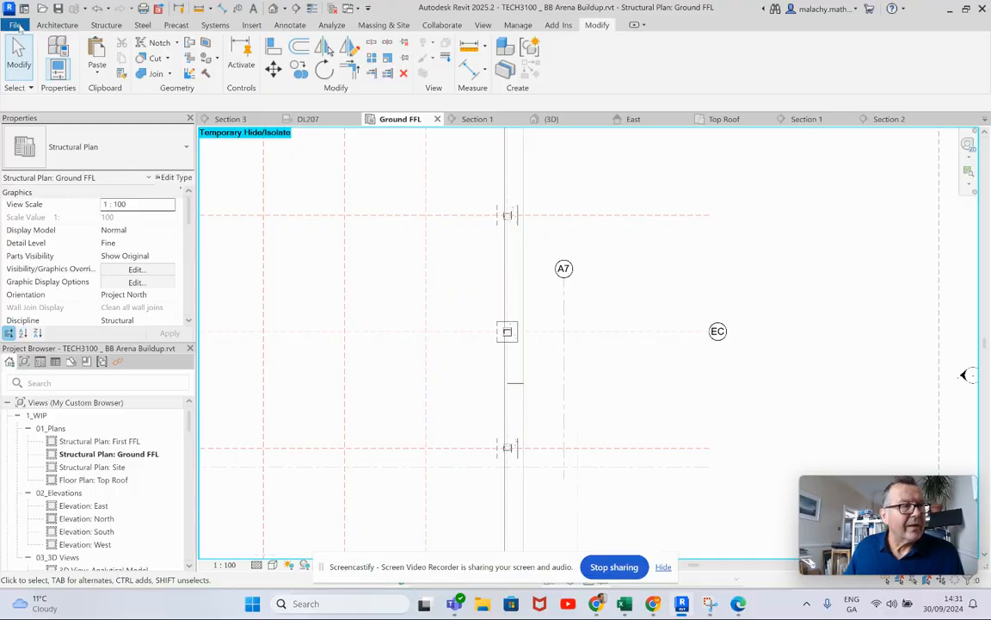
pyautogui.click(57, 25)
pyautogui.click(54, 70)
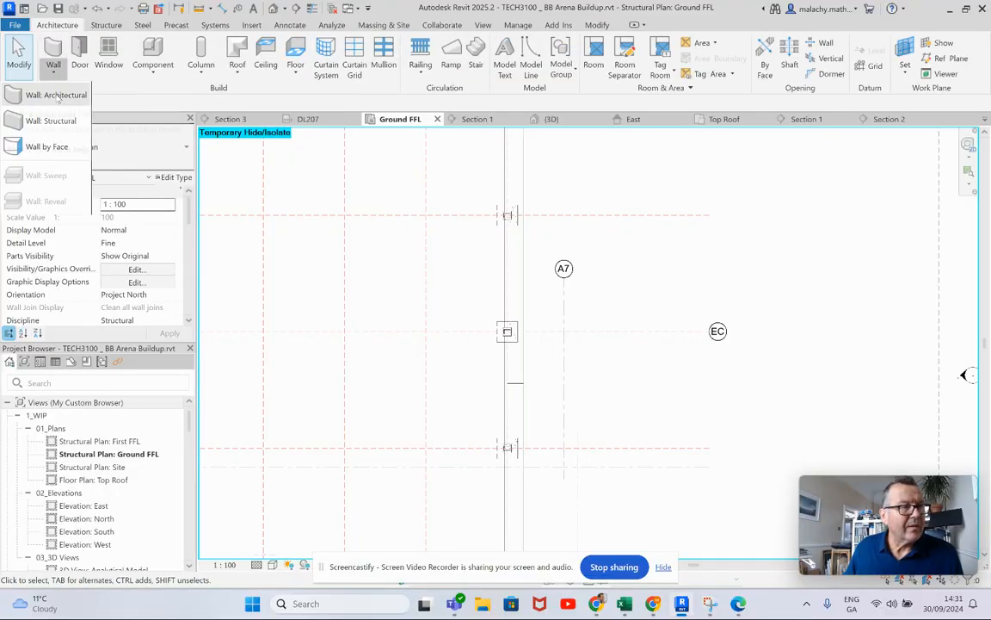
pyautogui.click(56, 95)
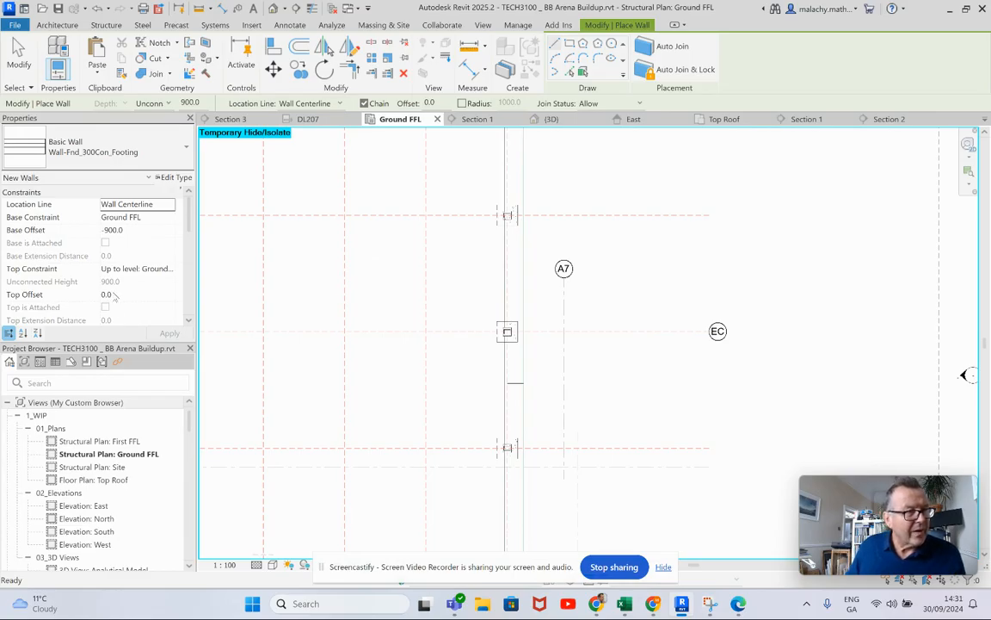
pyautogui.scroll(-5, 135, 292)
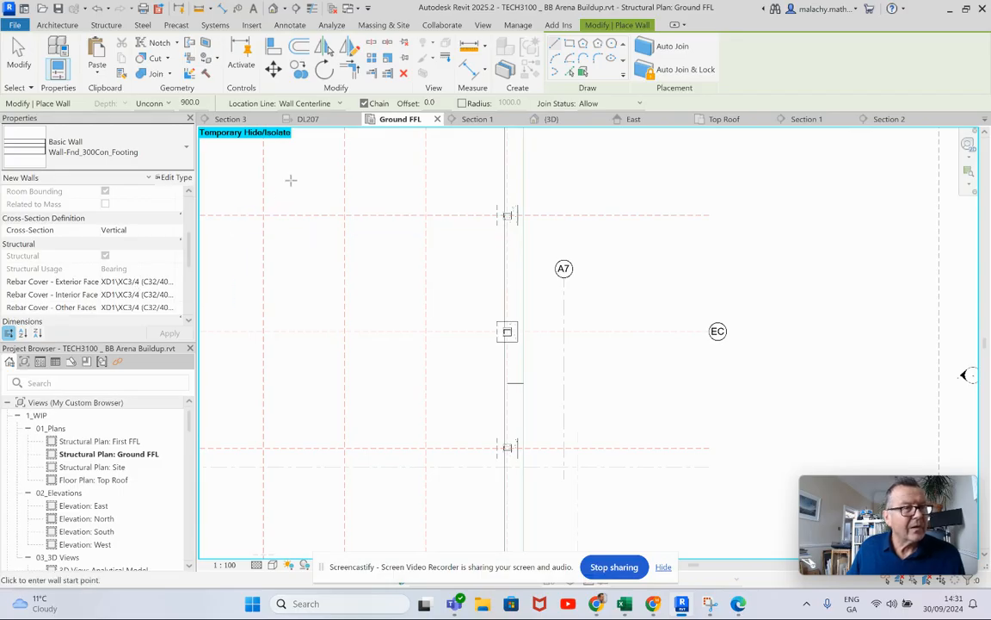
pyautogui.moveTo(442, 101); pyautogui.dragTo(414, 101)
pyautogui.write('95')
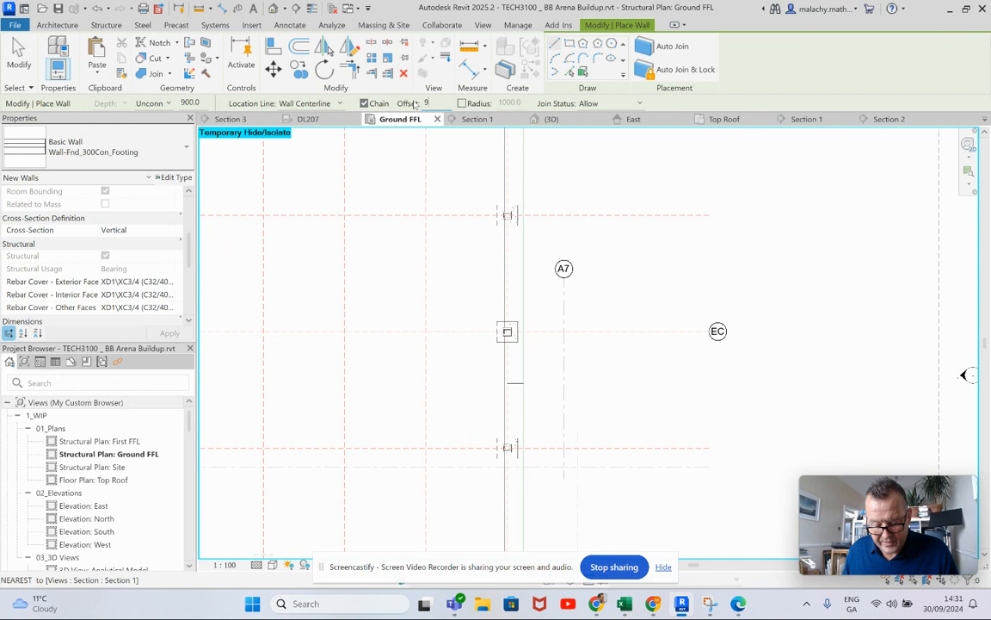
# - Draw the foundation wall along grid EC from the eastern column out to grid A7, and end the wall command
pyautogui.scroll(5, 499, 349)
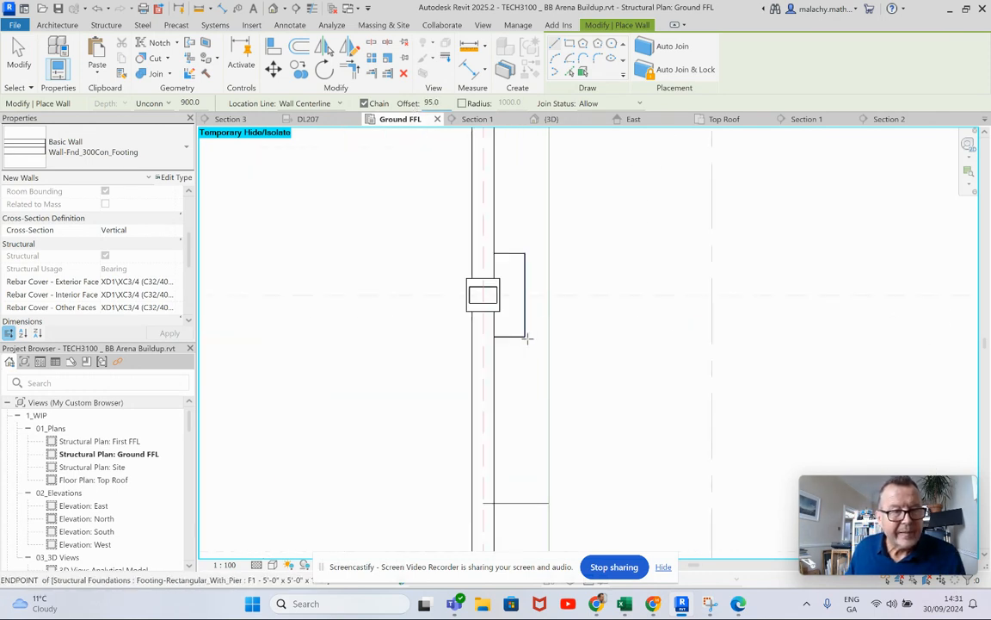
pyautogui.click(515, 295)
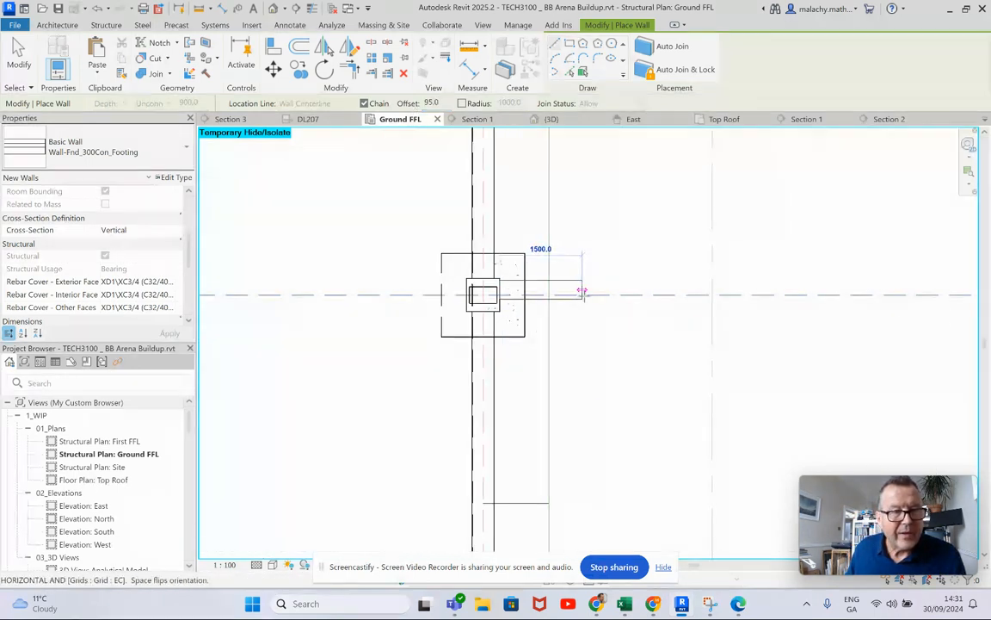
pyautogui.click(710, 294)
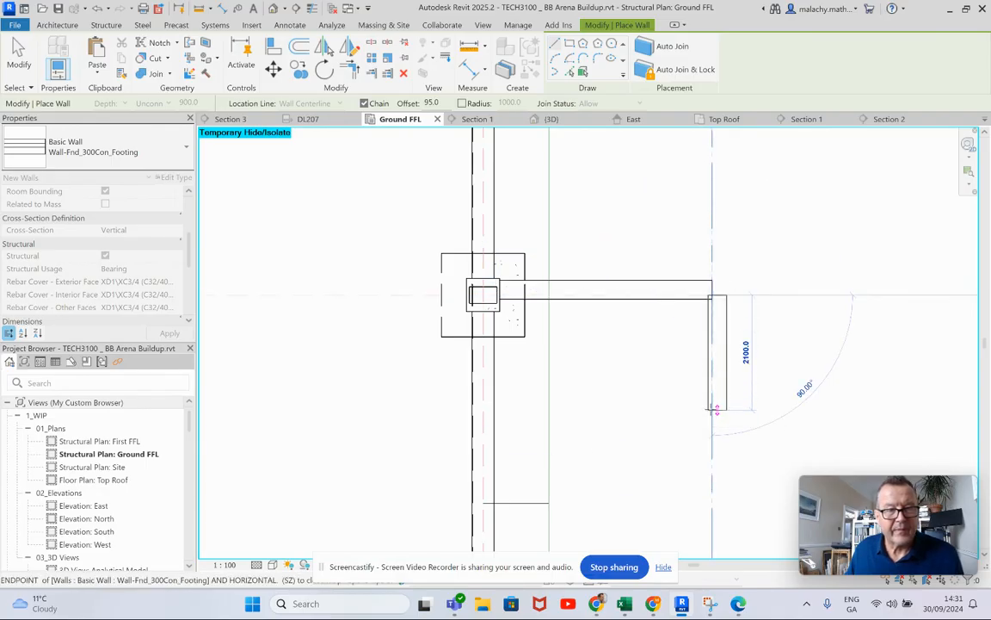
pyautogui.click(711, 410)
pyautogui.press('Escape')
pyautogui.press('Escape')
pyautogui.scroll(-1, 672, 380)
pyautogui.scroll(-2, 672, 379)
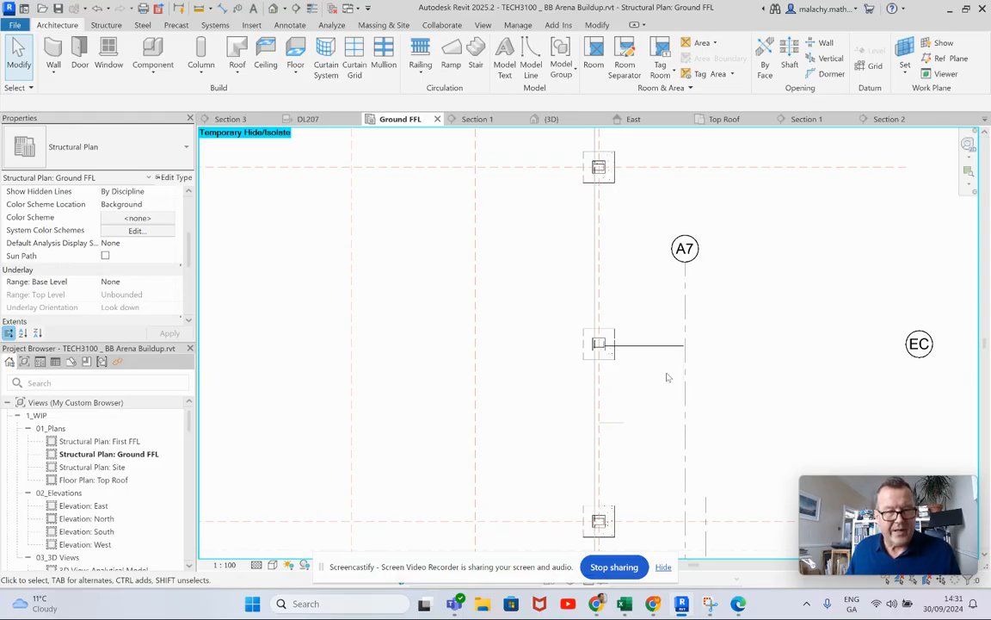
# - Reset the temporary hide/isolate in the Ground FFL plan and inspect the foundation wall corner at grids A7 and EC against the PDF plan
pyautogui.scroll(-4, 666, 377)
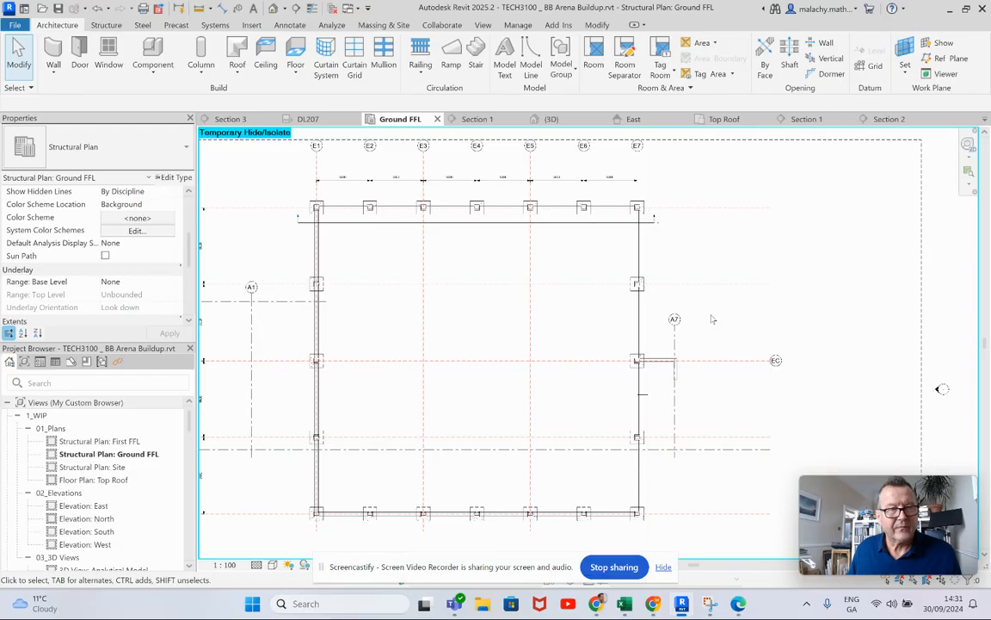
pyautogui.scroll(-3, 712, 319)
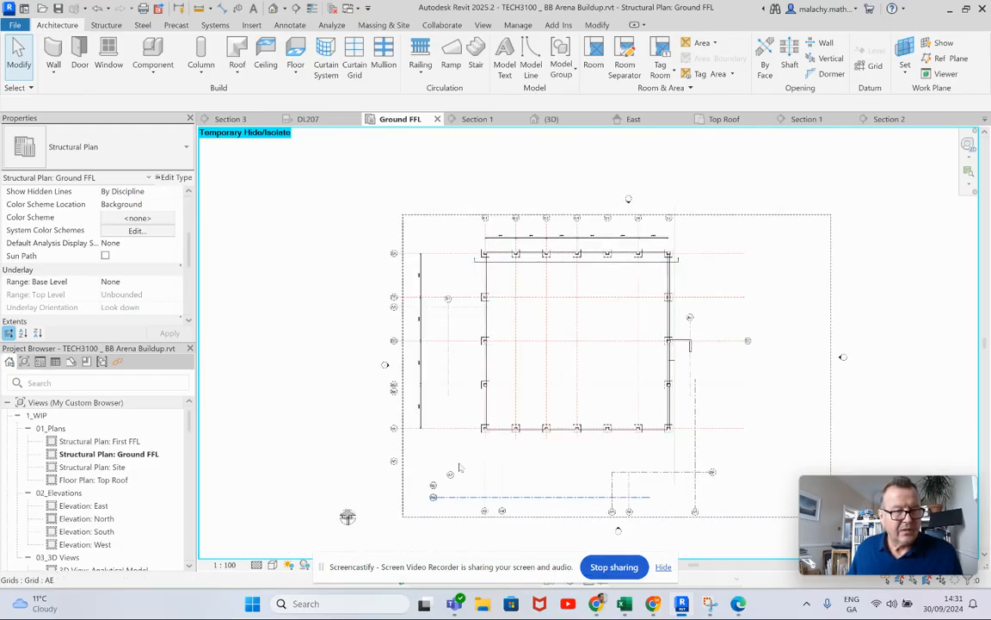
pyautogui.moveTo(345, 569); pyautogui.dragTo(341, 586)
pyautogui.click(353, 565)
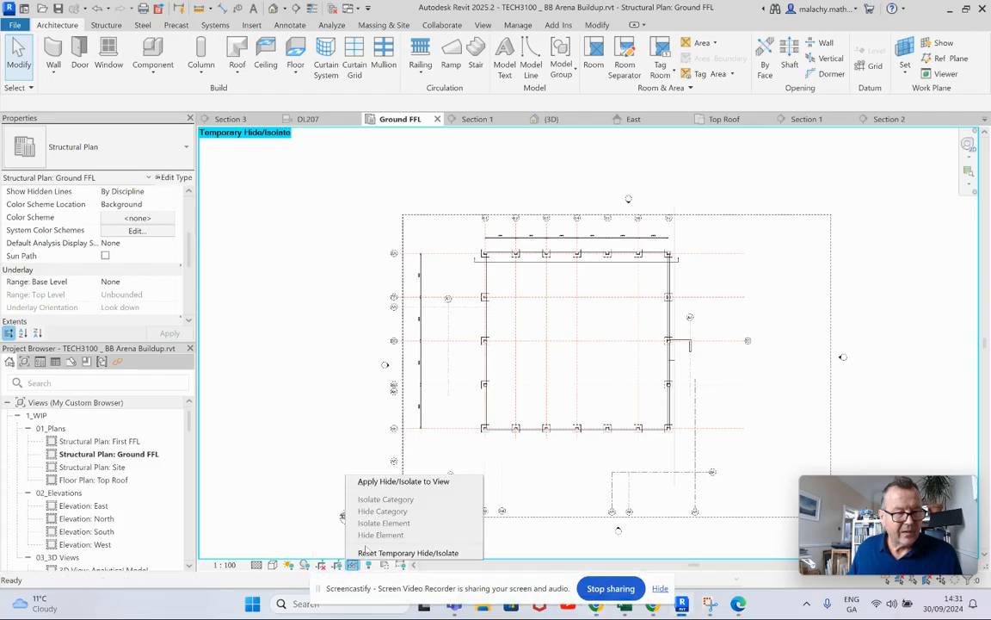
pyautogui.click(370, 552)
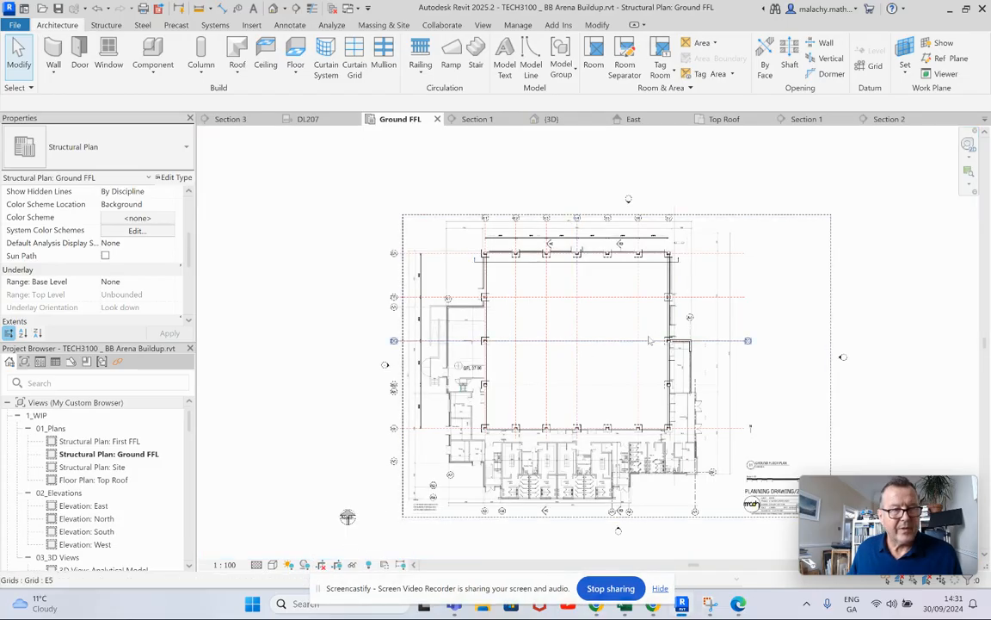
pyautogui.scroll(3, 685, 347)
pyautogui.scroll(4, 685, 348)
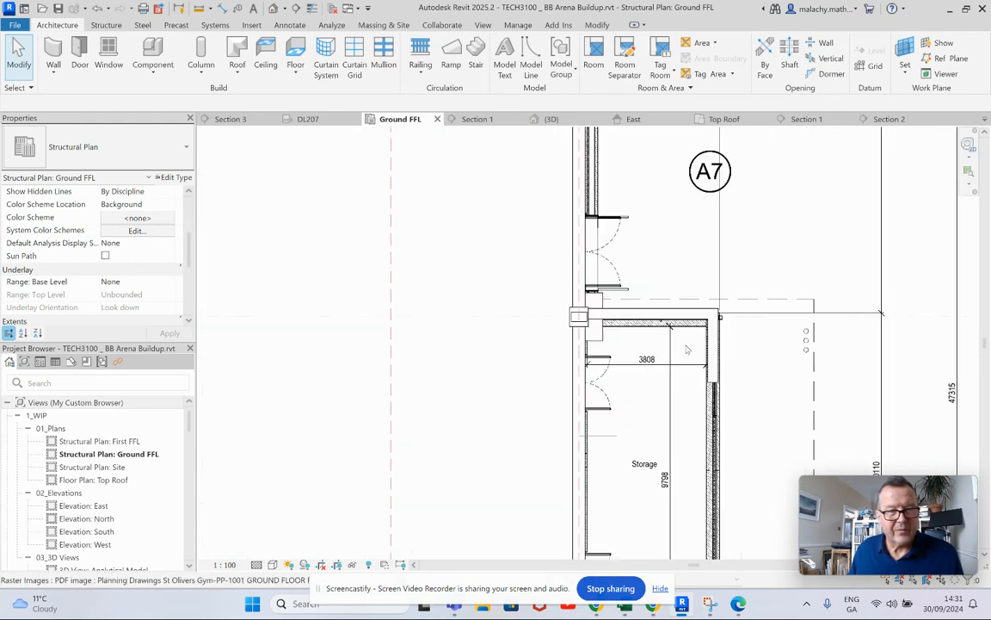
pyautogui.scroll(2, 719, 352)
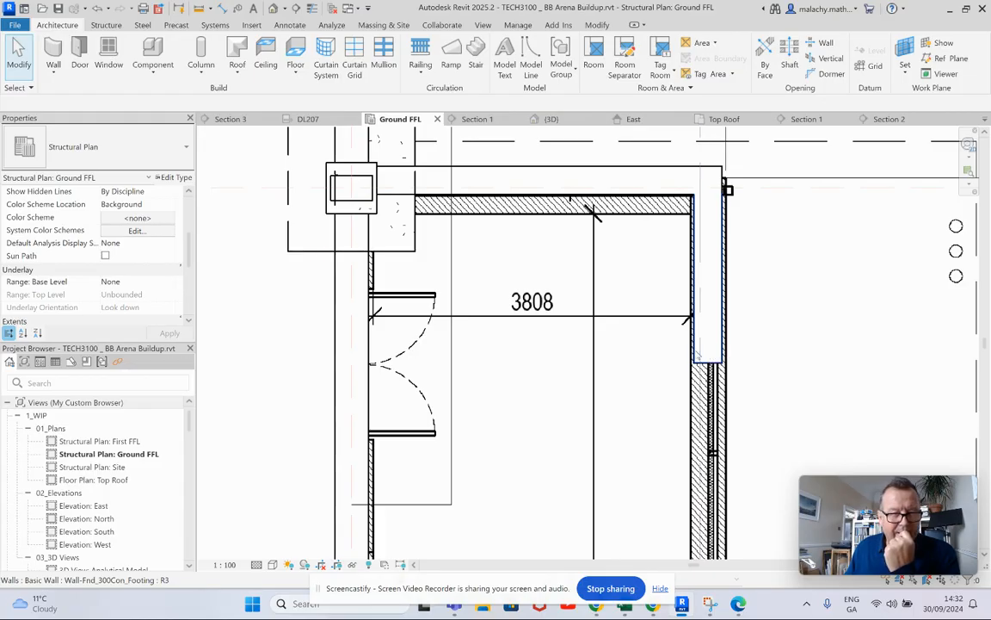
pyautogui.scroll(6, 697, 361)
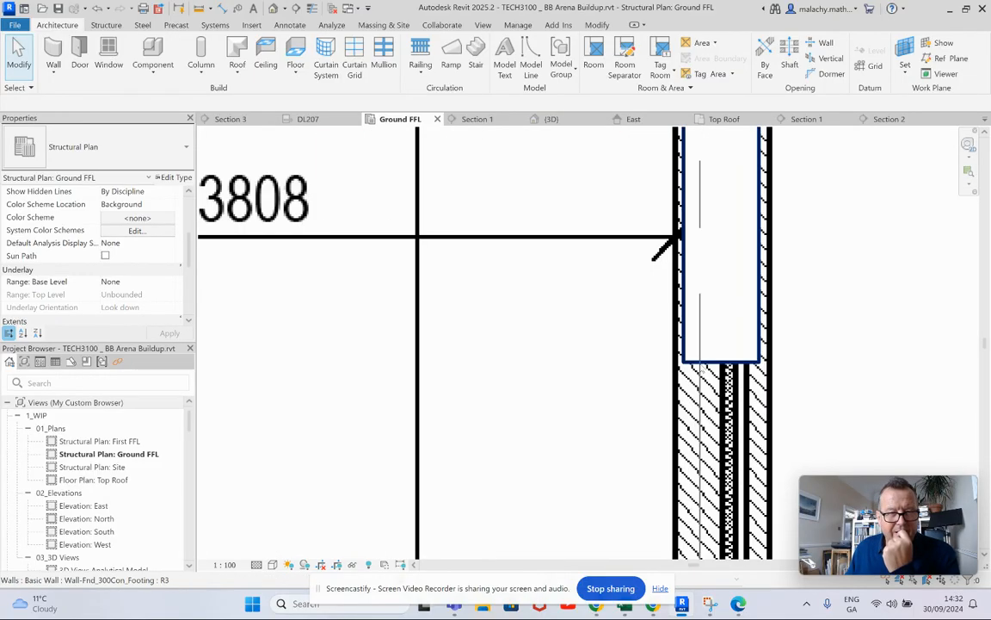
pyautogui.scroll(-3, 700, 367)
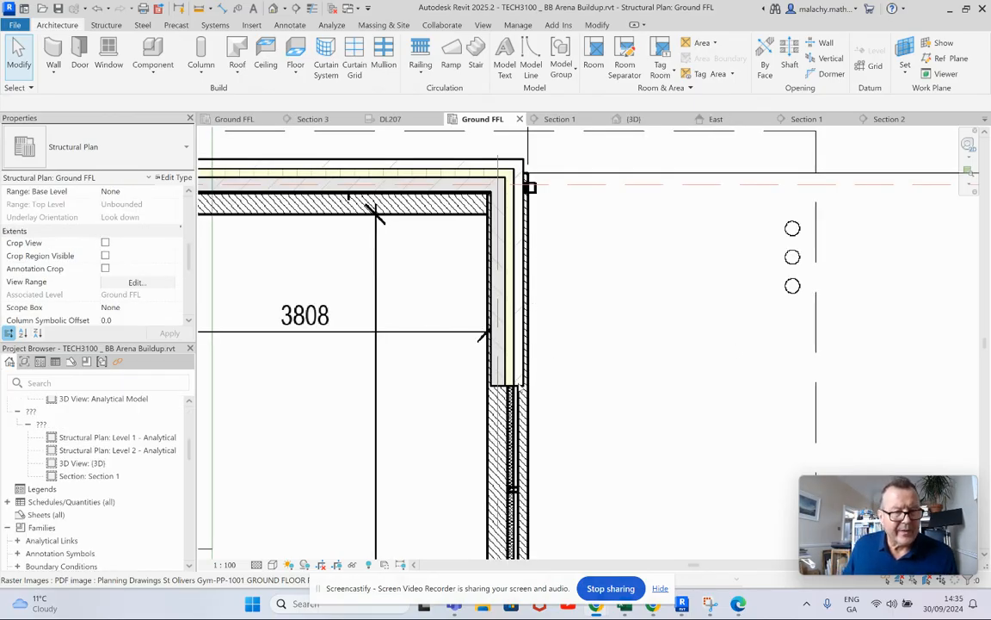
# - Continue a matching Wall-Fnd_300Con_Footing wall down grid A7 from the end of the short corner wall to grid AB
pyautogui.click(512, 327)
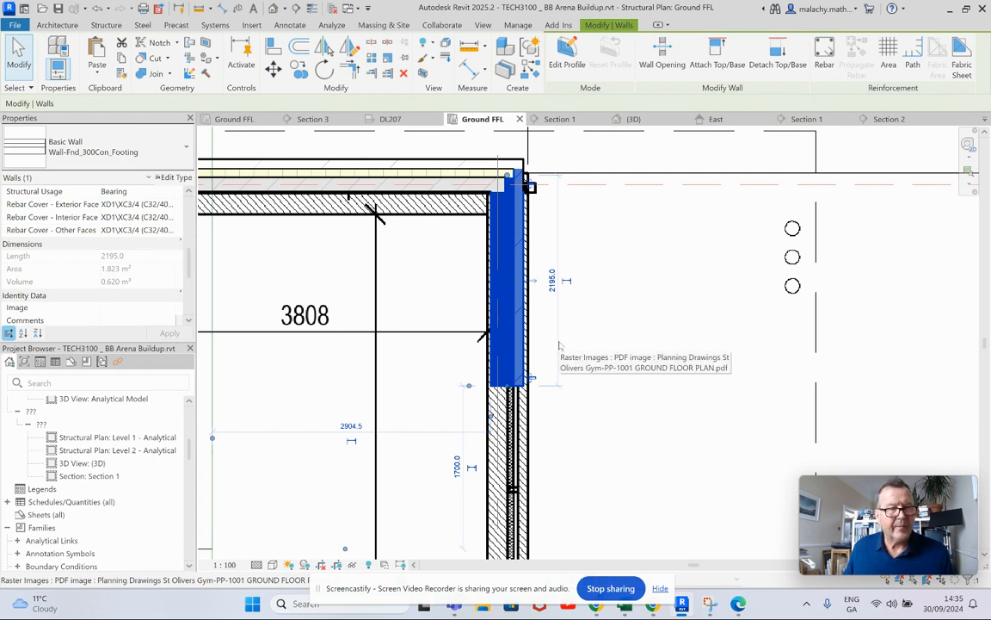
pyautogui.rightClick(514, 337)
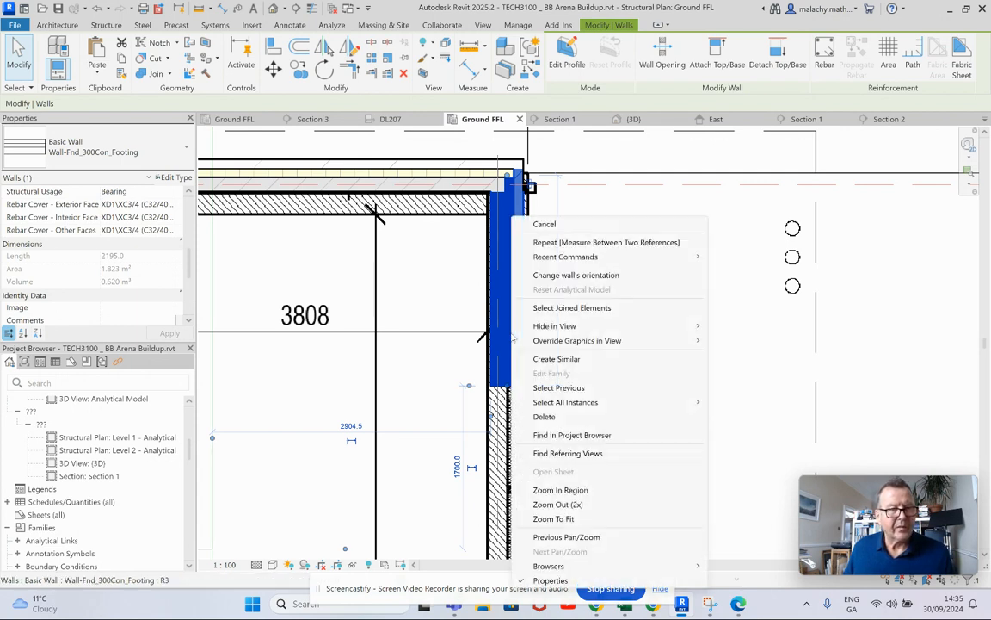
pyautogui.click(556, 359)
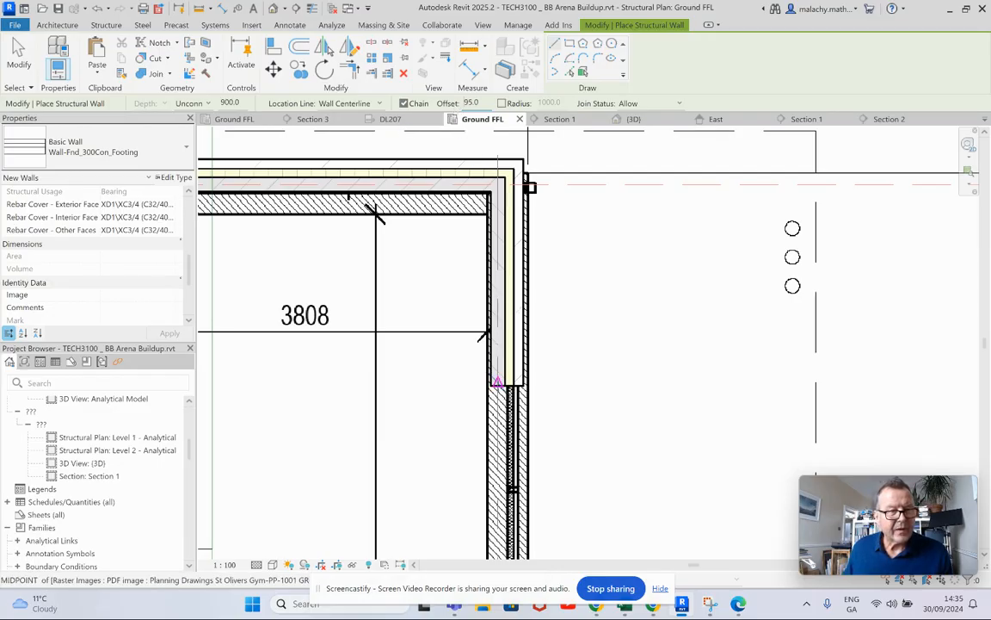
pyautogui.scroll(5, 498, 389)
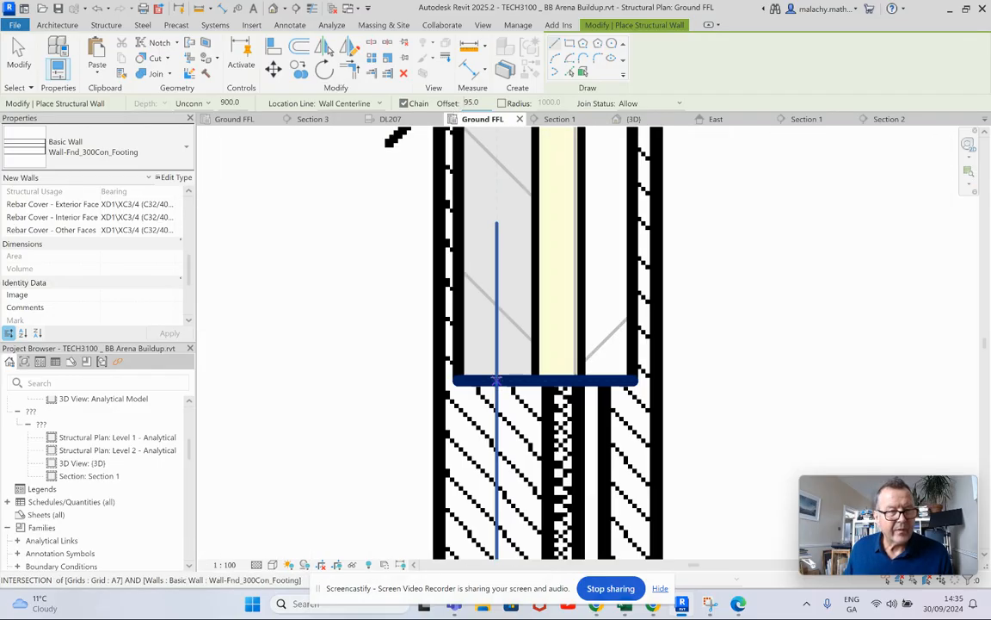
pyautogui.click(498, 379)
pyautogui.scroll(-4, 499, 383)
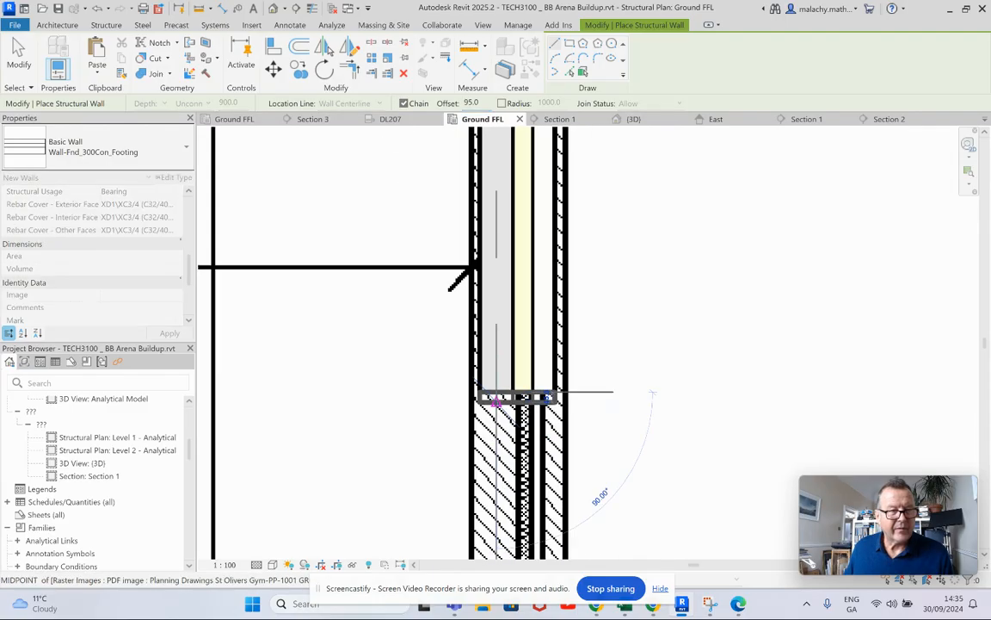
pyautogui.scroll(-2, 502, 402)
pyautogui.moveTo(499, 431); pyautogui.dragTo(506, 112, button='middle')
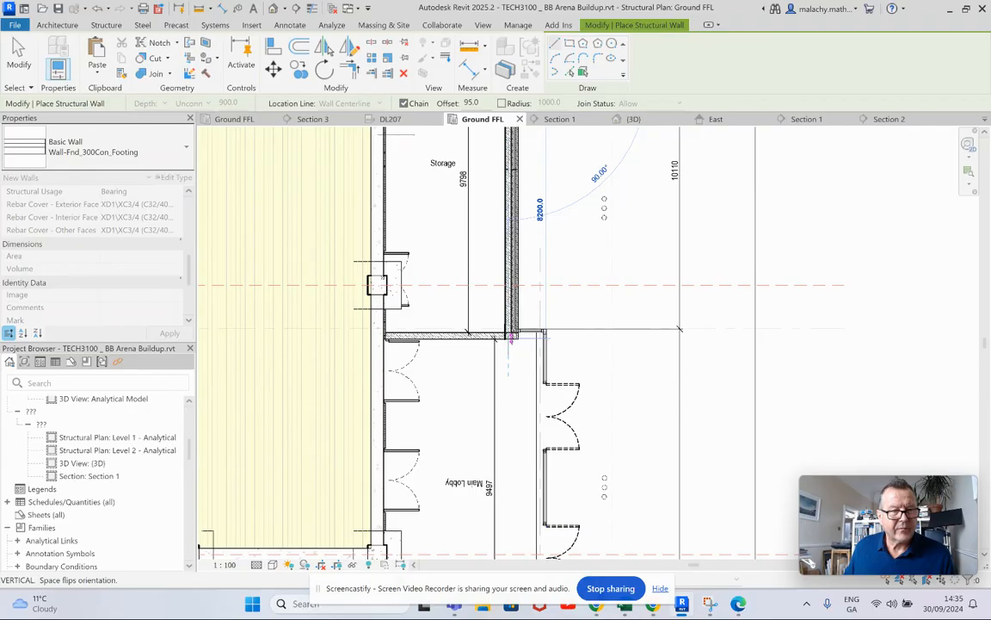
pyautogui.scroll(5, 509, 332)
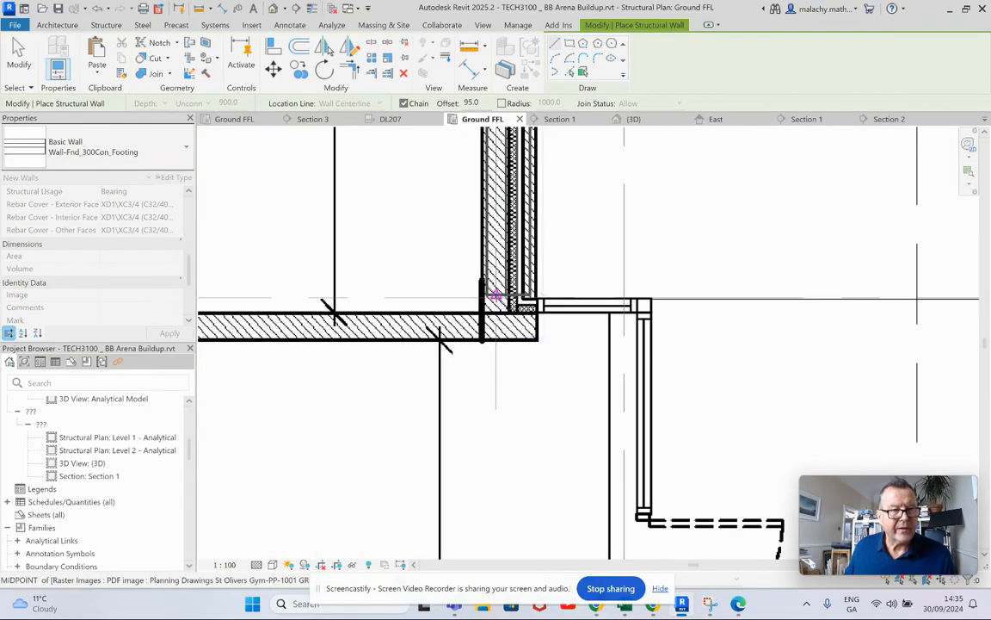
pyautogui.scroll(4, 497, 292)
pyautogui.click(497, 290)
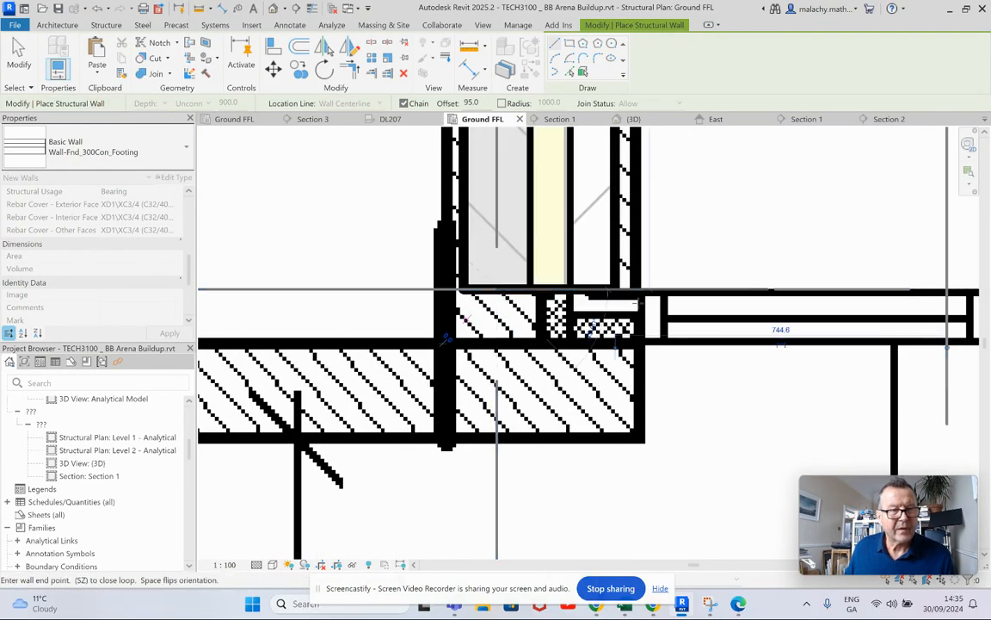
# - Extend the chained foundation wall along grid AB to grid A8, and down grid A8 to grid AF
pyautogui.moveTo(748, 293); pyautogui.dragTo(474, 290, button='middle')
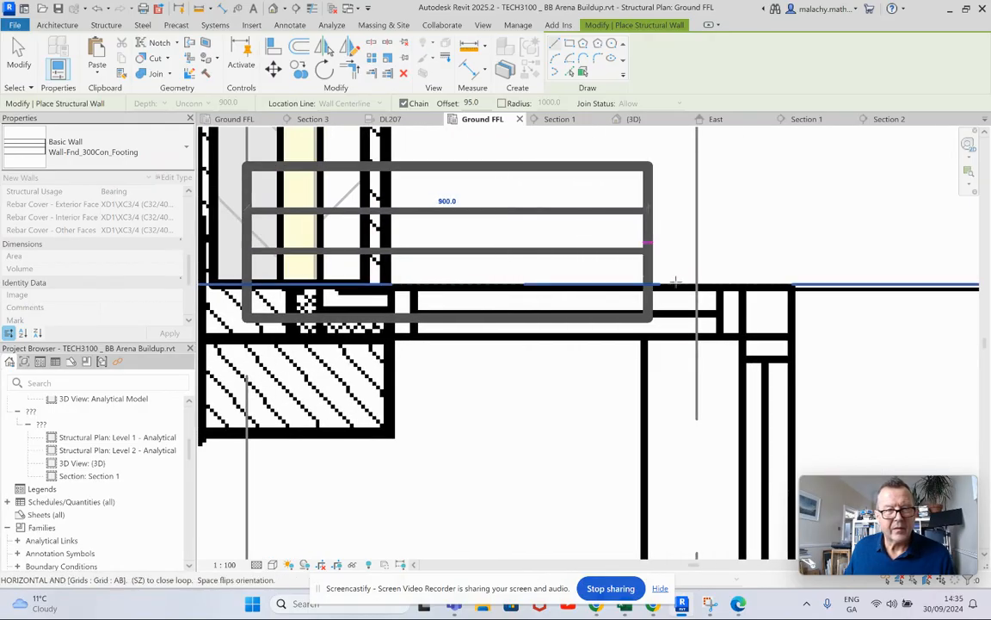
pyautogui.click(697, 287)
pyautogui.scroll(-1, 693, 334)
pyautogui.scroll(-2, 693, 343)
pyautogui.scroll(-3, 701, 438)
pyautogui.moveTo(706, 497); pyautogui.dragTo(637, 182, button='middle')
pyautogui.moveTo(629, 443); pyautogui.dragTo(621, 53, button='middle')
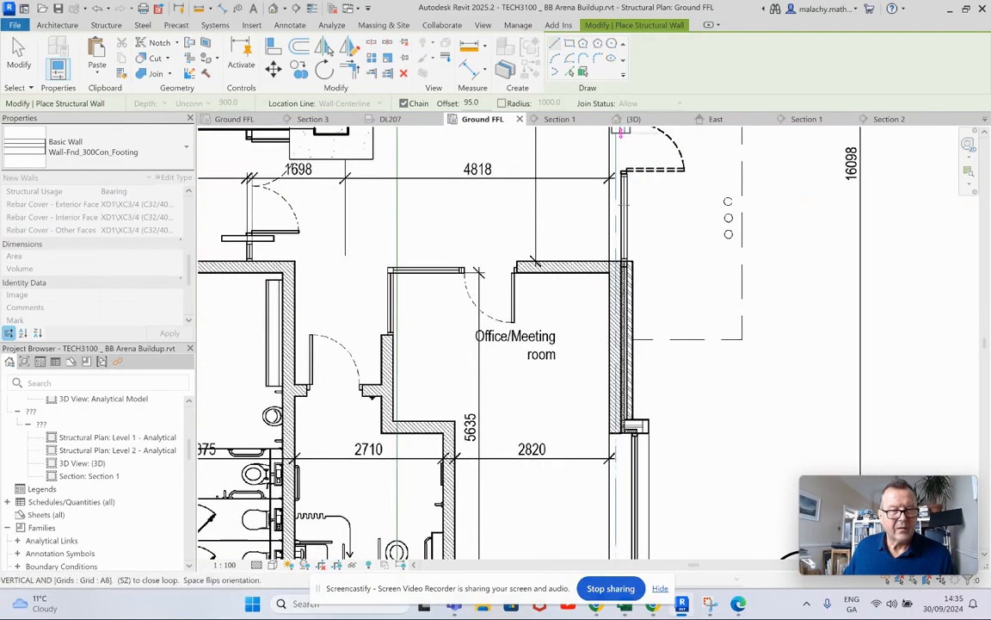
pyautogui.moveTo(620, 408); pyautogui.dragTo(619, 123, button='middle')
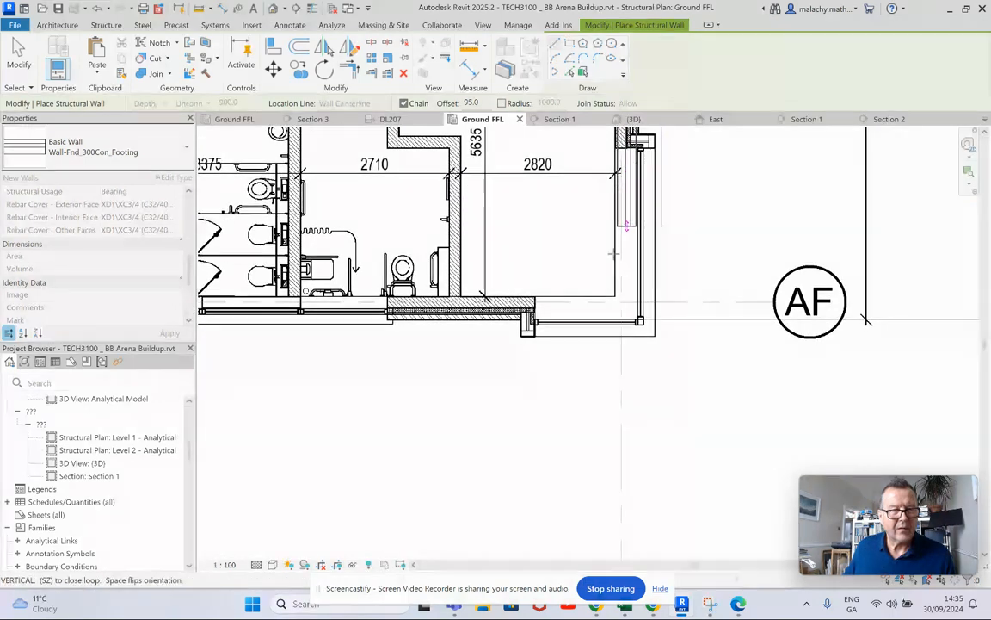
pyautogui.click(621, 300)
# - Run the foundation wall along grid AF from grid A8 to grid A6 beside the stair, and end the chain
pyautogui.moveTo(479, 307); pyautogui.dragTo(877, 289, button='middle')
pyautogui.scroll(1, 877, 287)
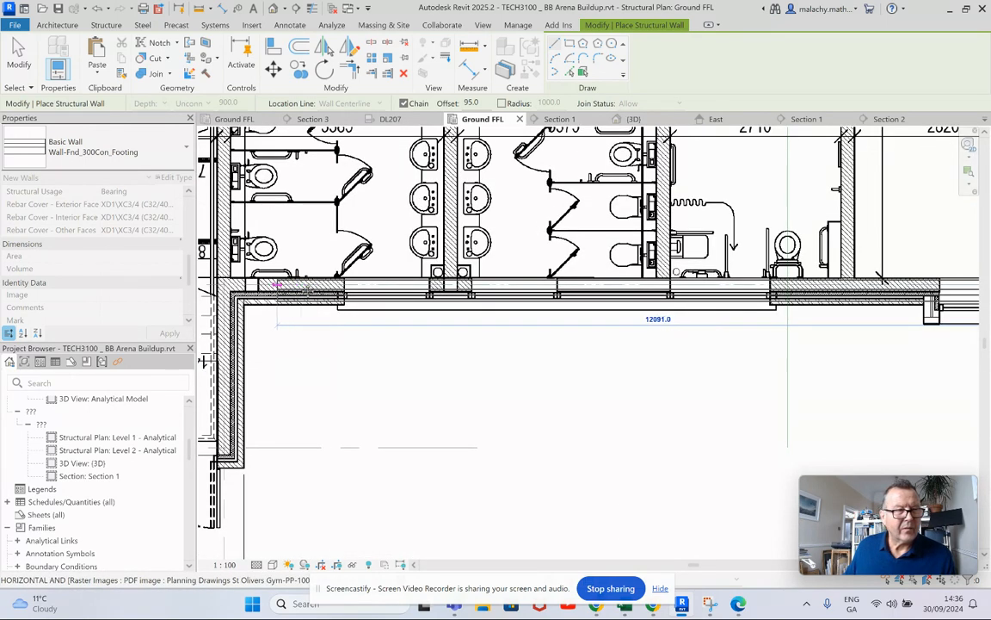
pyautogui.moveTo(277, 285); pyautogui.dragTo(404, 293, button='middle')
pyautogui.scroll(3, 391, 280)
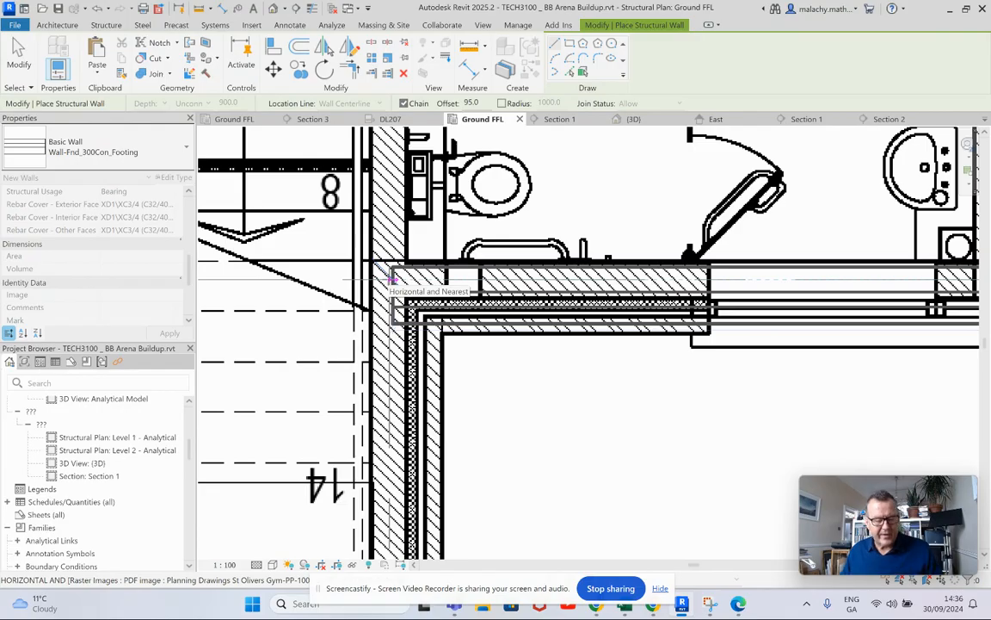
pyautogui.scroll(4, 391, 280)
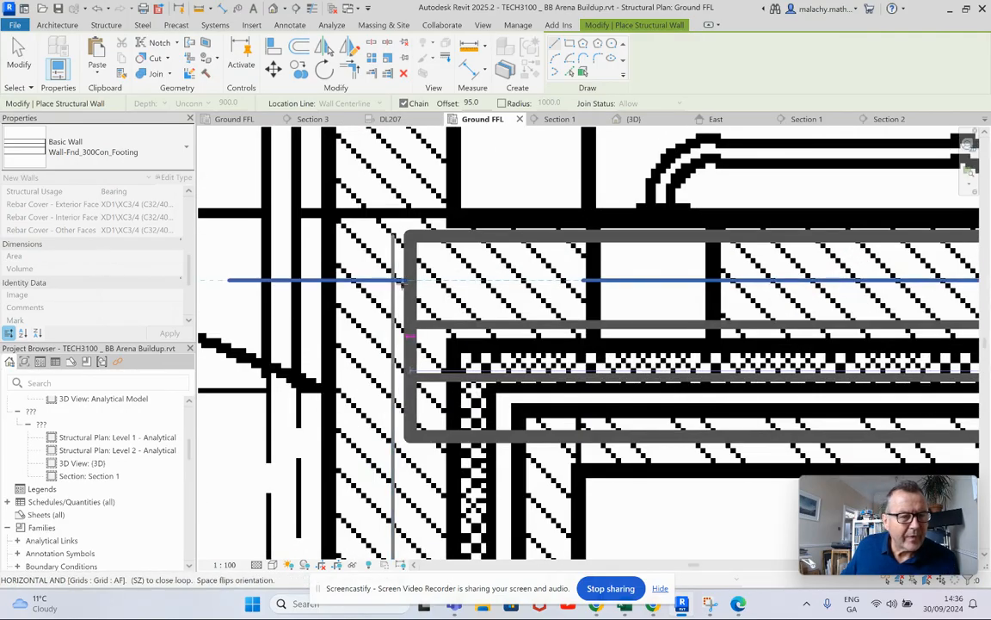
pyautogui.scroll(-4, 392, 280)
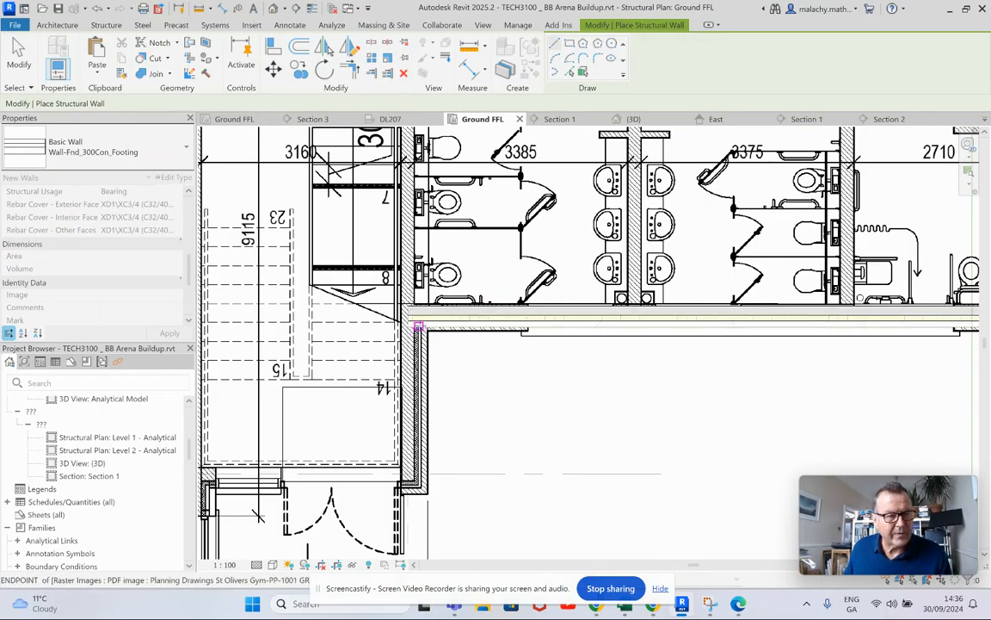
pyautogui.scroll(-3, 413, 332)
pyautogui.scroll(5, 430, 447)
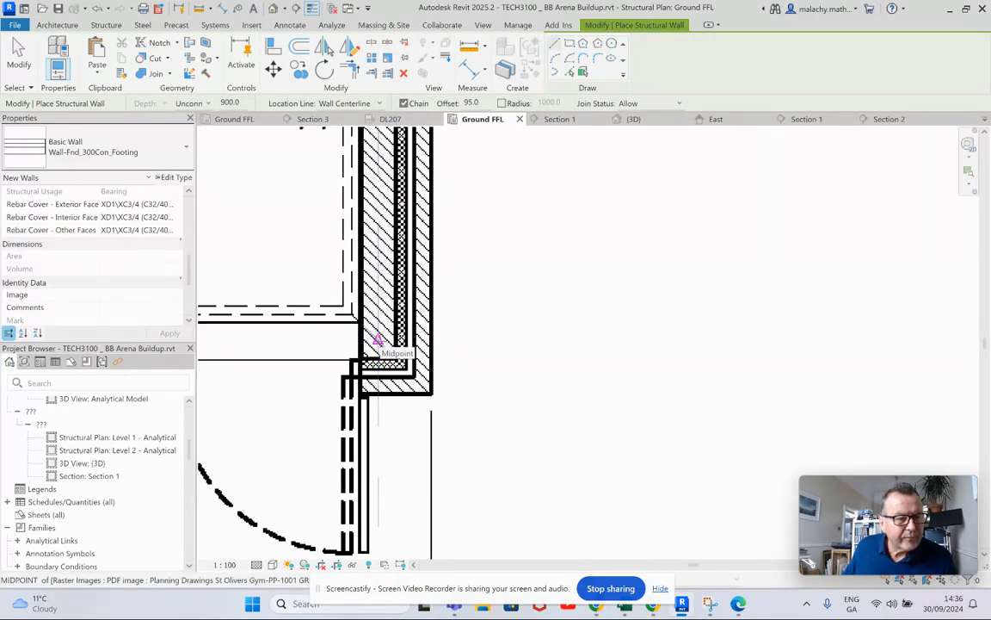
pyautogui.click(377, 340)
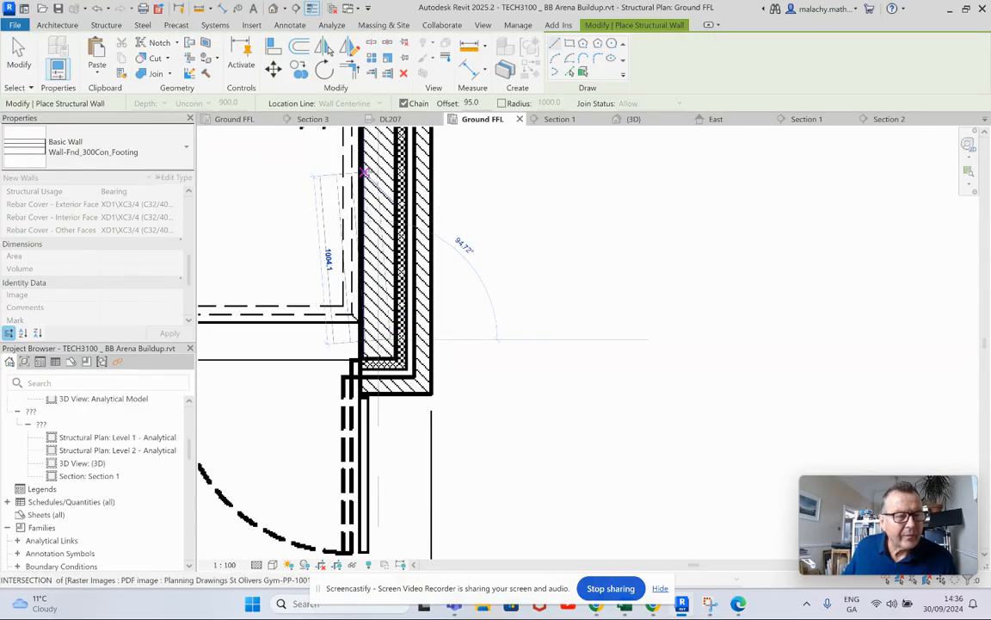
pyautogui.press('Escape')
pyautogui.scroll(-4, 370, 172)
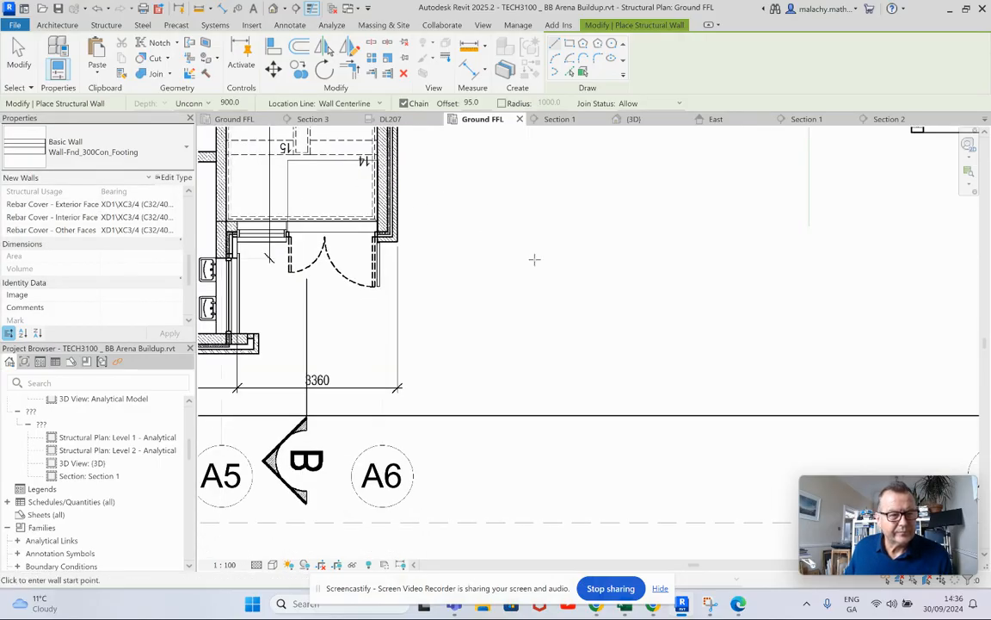
pyautogui.press('Escape')
# - Disable snaps on the linked ground floor plan PDF image and deselect it
pyautogui.click(603, 325)
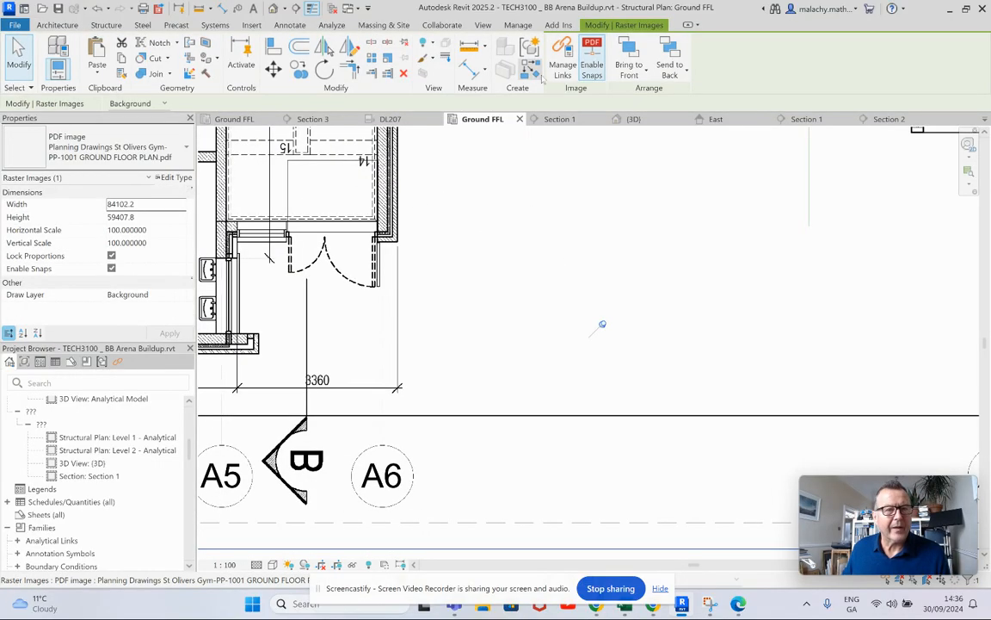
pyautogui.click(591, 69)
pyautogui.scroll(-4, 540, 267)
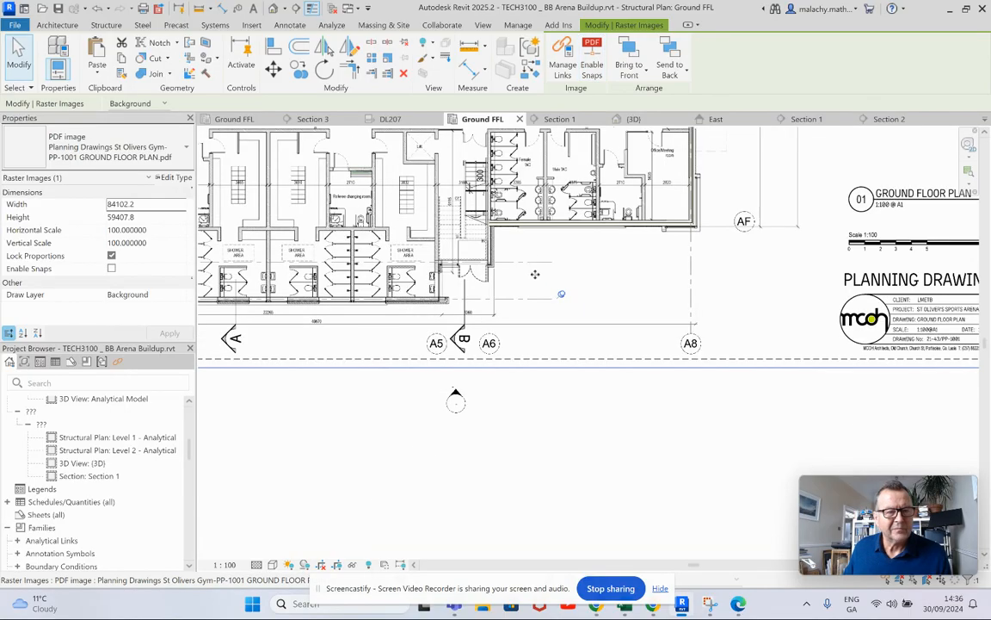
pyautogui.scroll(6, 506, 236)
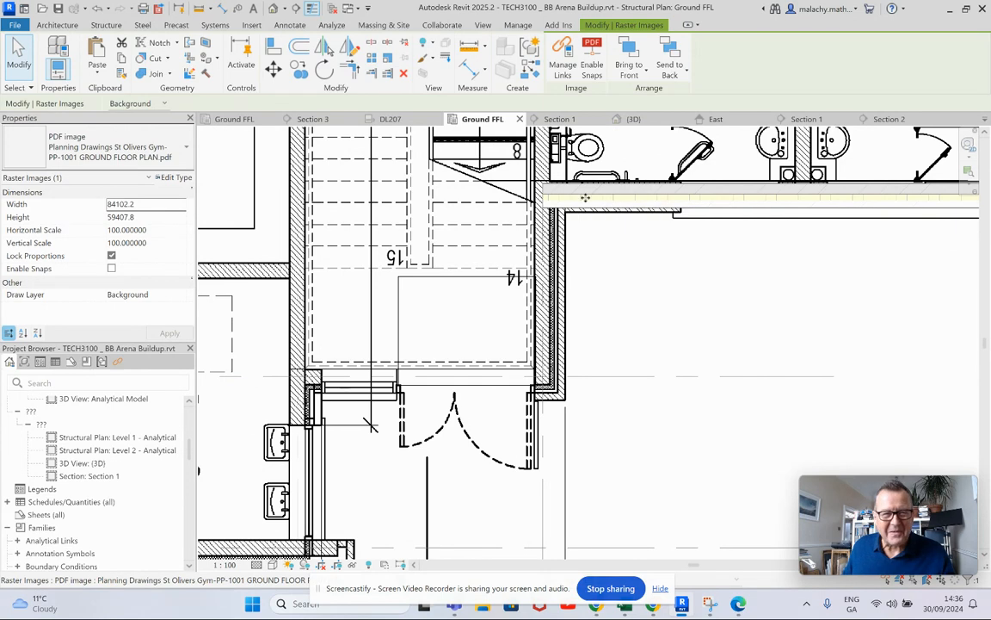
pyautogui.press('Escape')
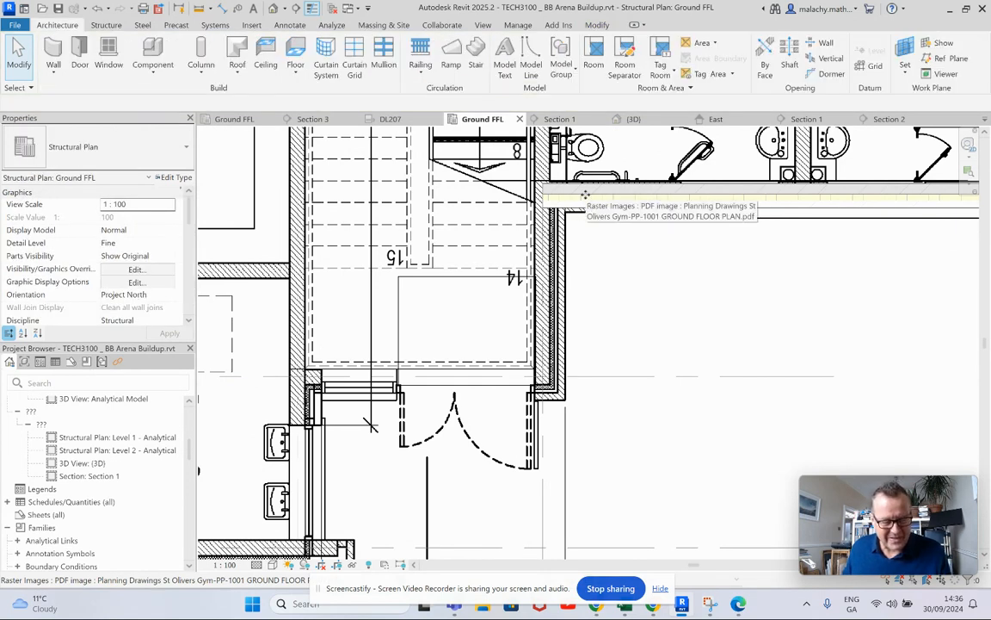
# - Try a matching Wall-Fnd_300Con_Footing wall down grid A6 from grid AF to the entrance doors, and delete it
pyautogui.rightClick(584, 196)
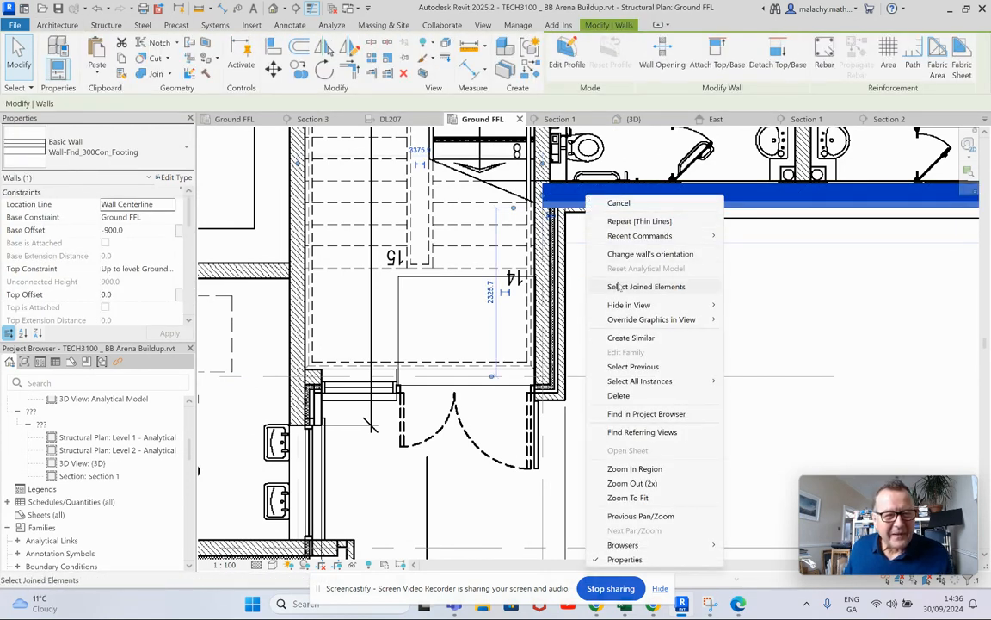
pyautogui.moveTo(630, 313)
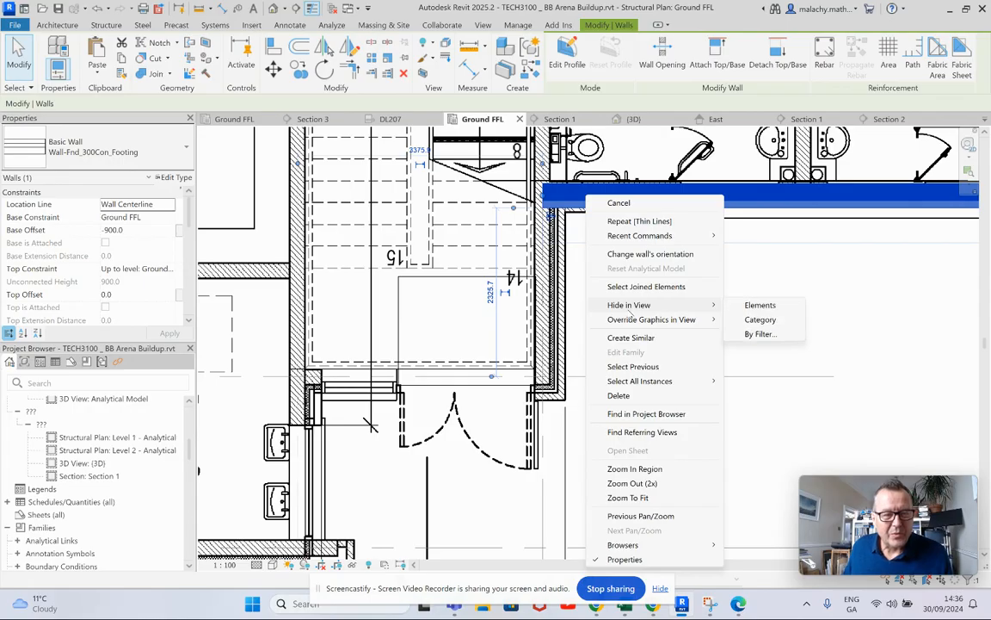
pyautogui.click(629, 341)
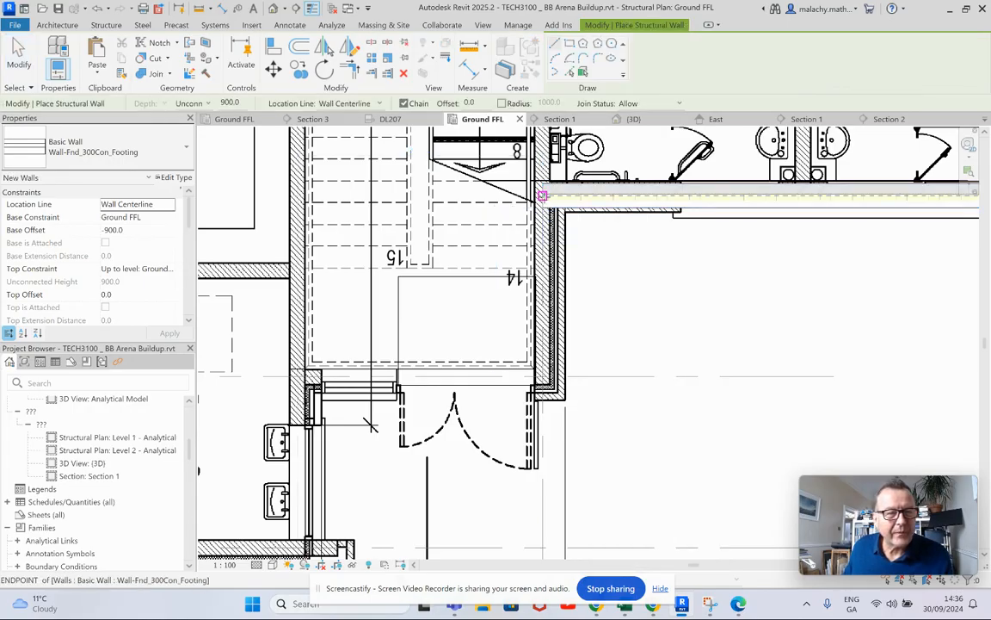
pyautogui.scroll(4, 542, 195)
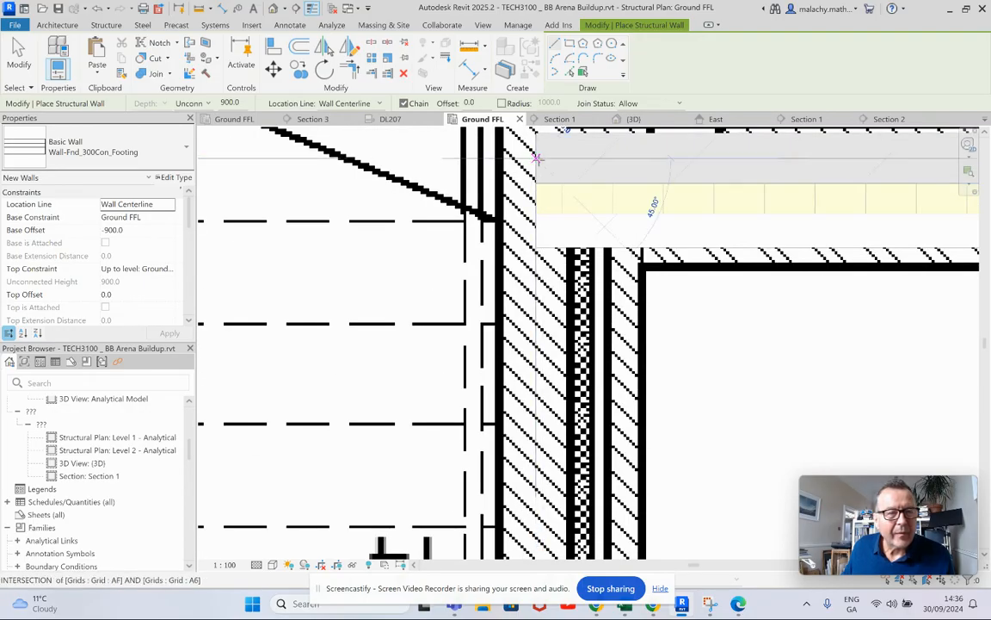
pyautogui.click(535, 158)
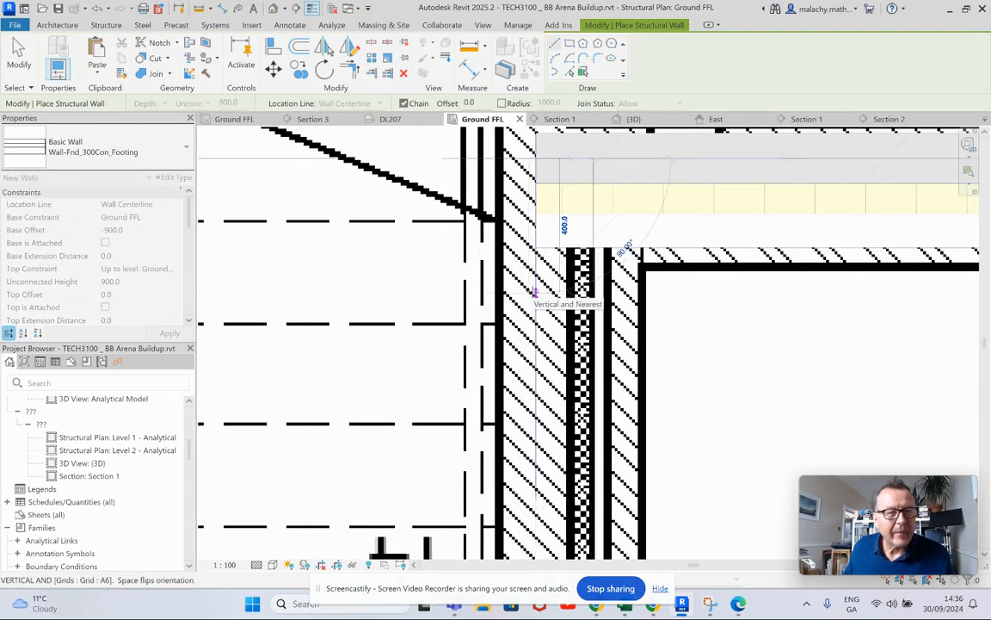
pyautogui.scroll(-5, 535, 293)
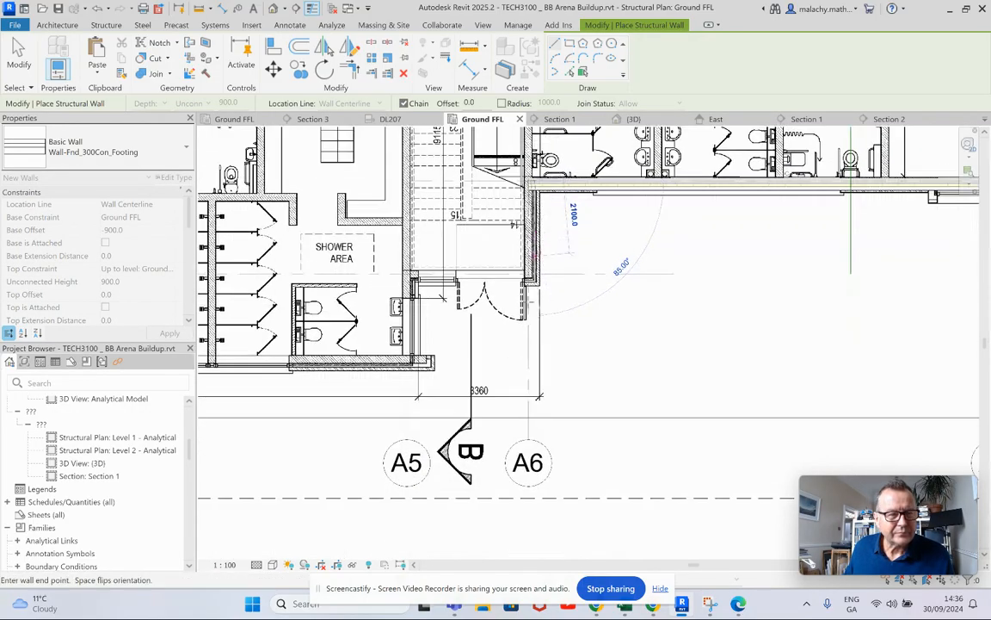
pyautogui.scroll(5, 532, 245)
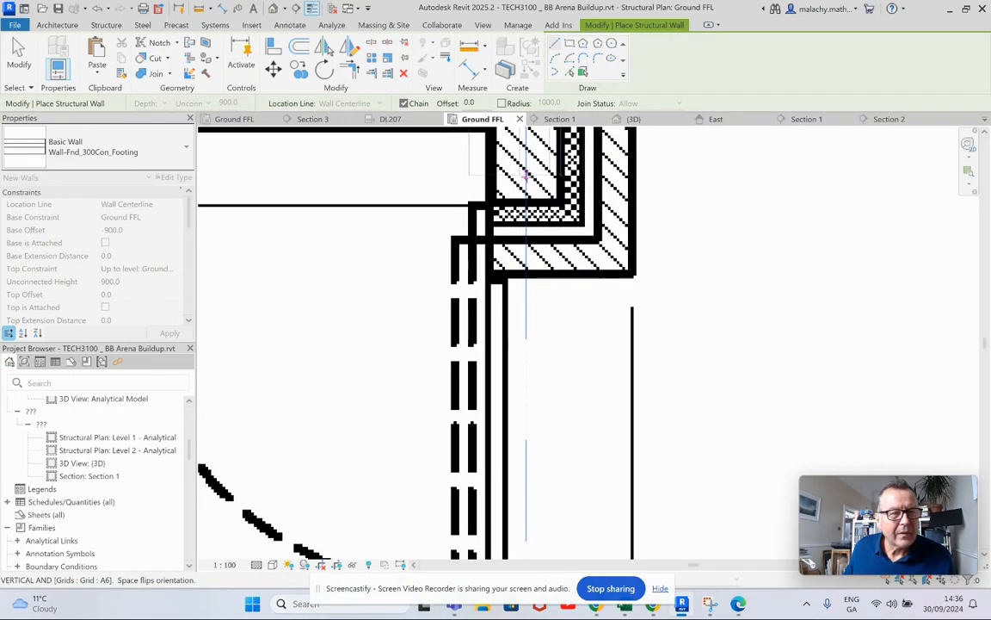
pyautogui.click(526, 163)
pyautogui.scroll(-2, 529, 232)
pyautogui.scroll(-1, 529, 233)
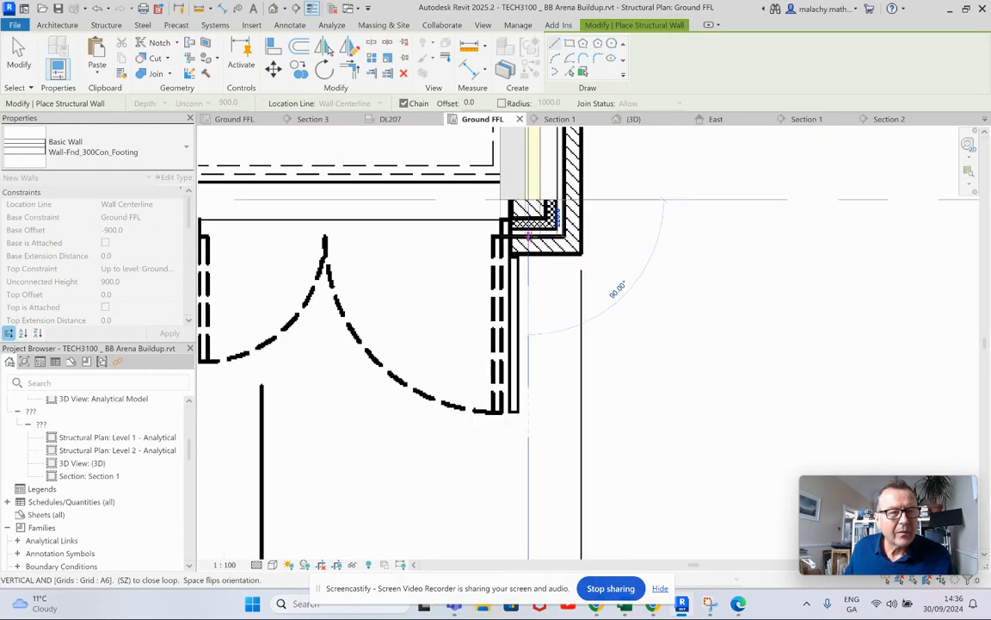
pyautogui.press('Escape')
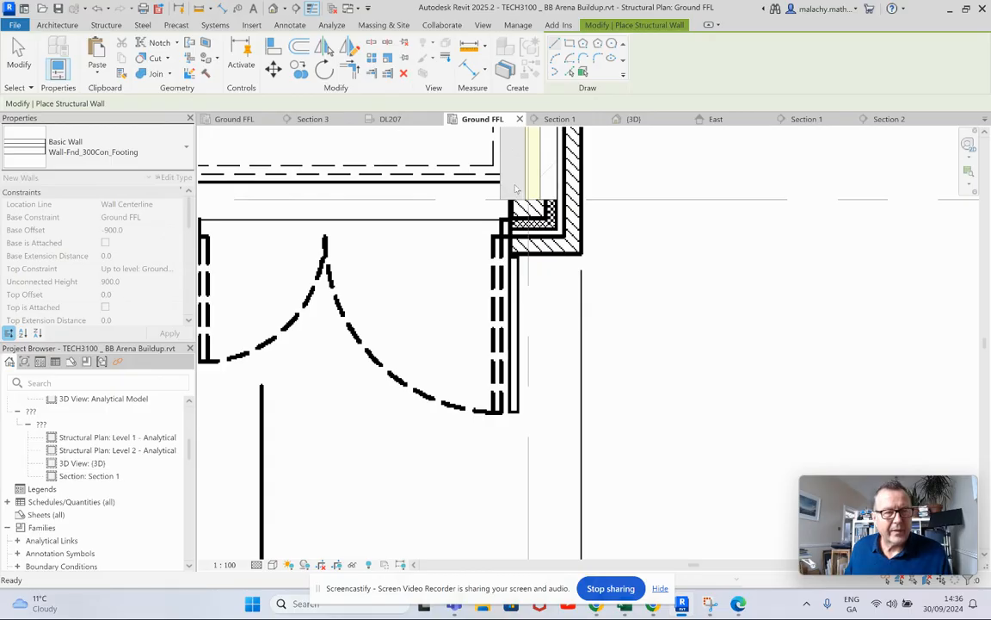
pyautogui.press('Escape')
pyautogui.press('Escape')
# - With a 95 mm offset, chain a matching foundation wall down grid A6 from grid AF, across the entrance, and down grid A5 to grid AE
pyautogui.scroll(-5, 575, 286)
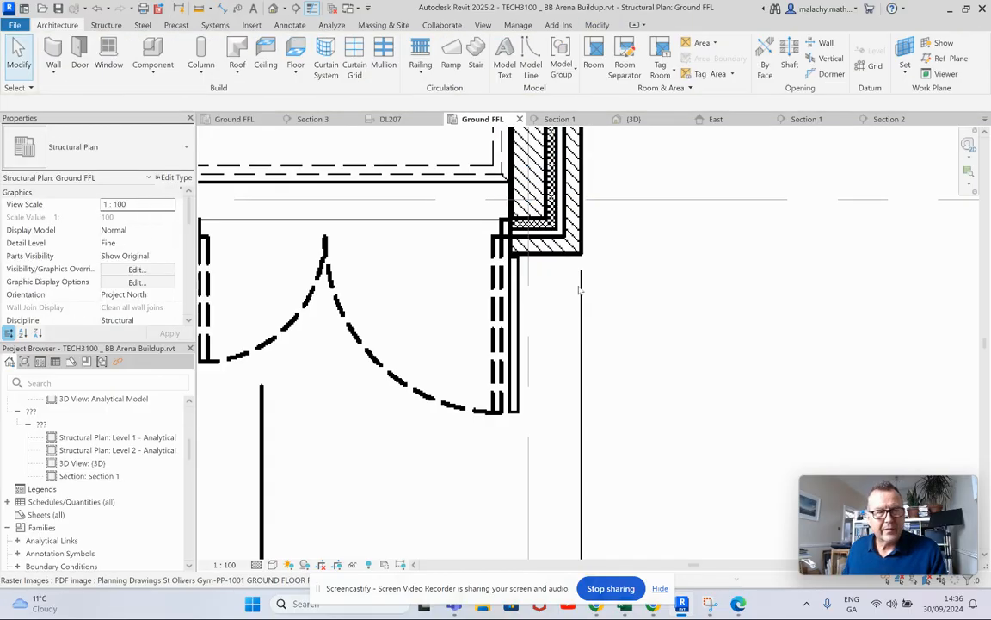
pyautogui.scroll(3, 586, 203)
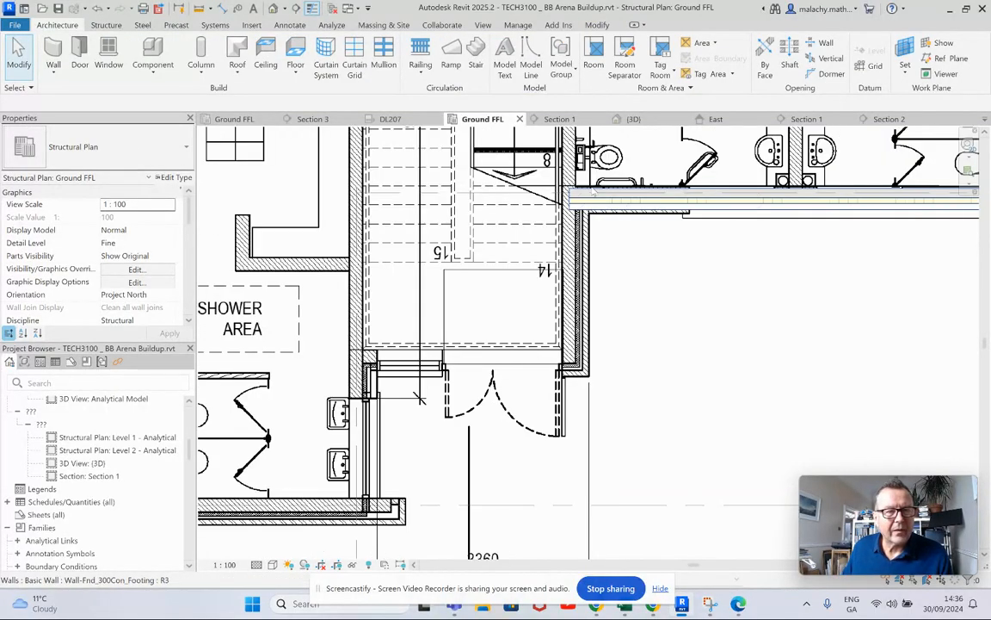
pyautogui.rightClick(603, 196)
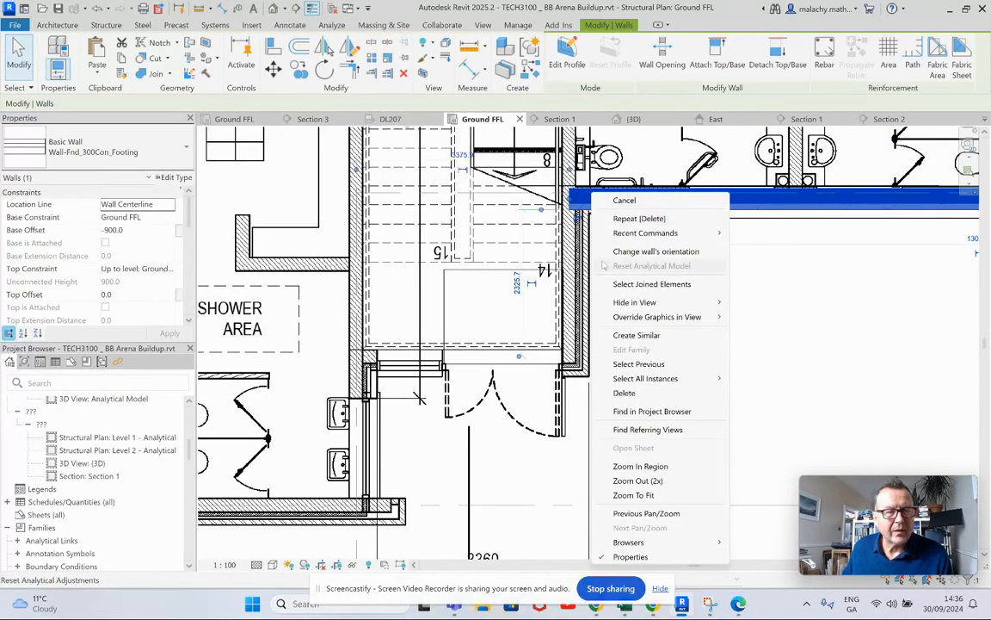
pyautogui.click(633, 336)
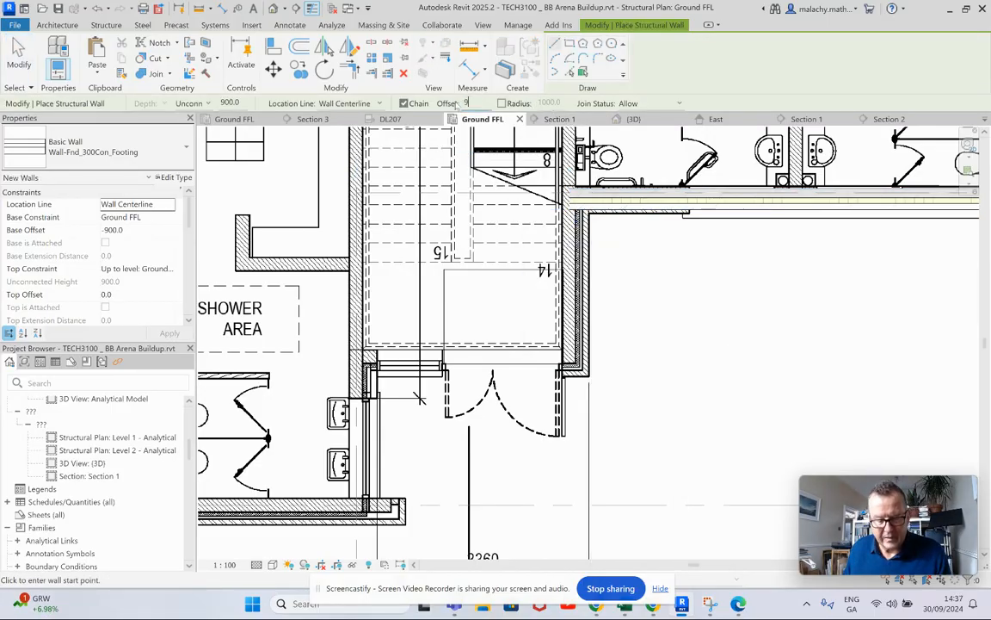
pyautogui.scroll(3, 571, 203)
pyautogui.click(589, 210)
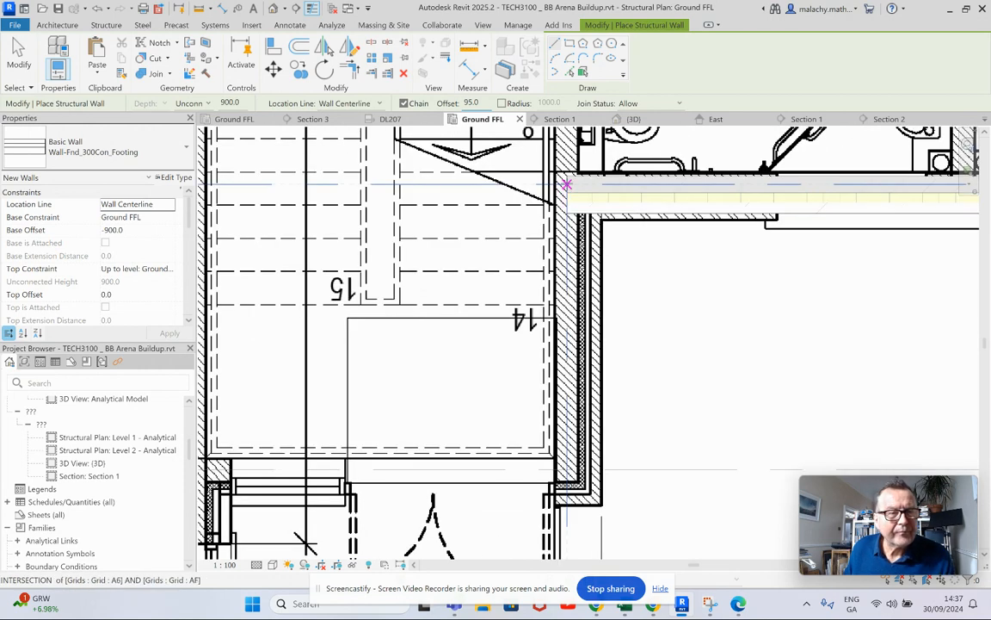
pyautogui.scroll(-2, 576, 268)
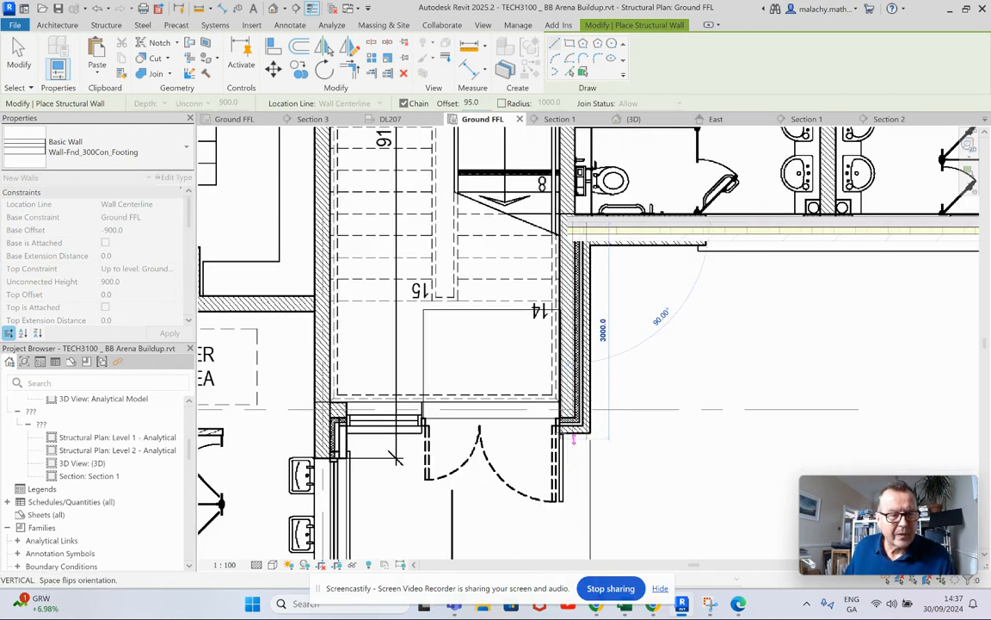
pyautogui.click(568, 410)
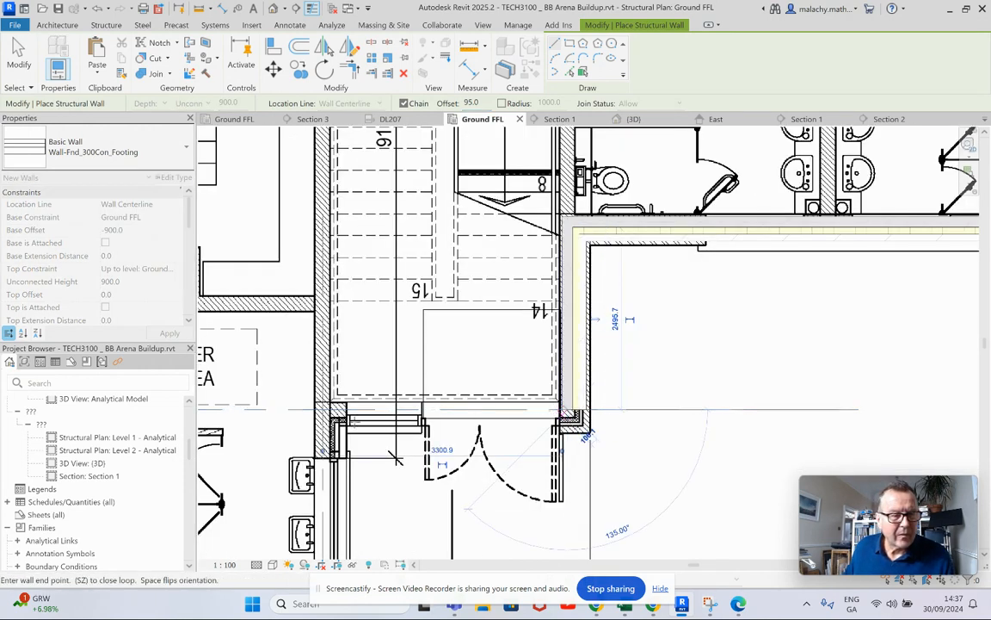
pyautogui.moveTo(332, 433); pyautogui.dragTo(513, 39, button='middle')
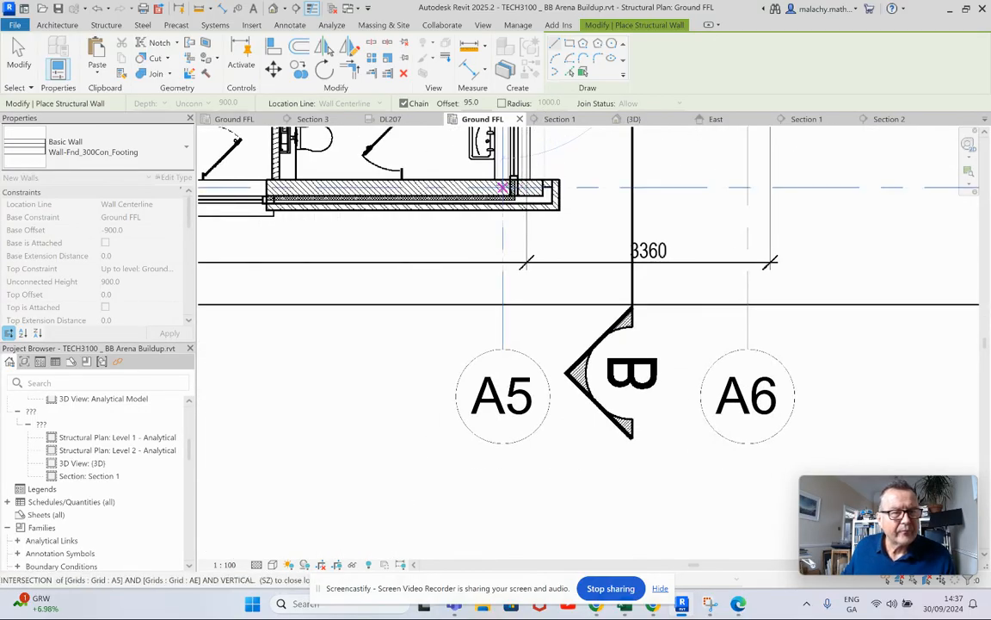
pyautogui.click(502, 188)
# - Continue the chained foundation wall along grid AE to grid A4, and up grid A4 to the entrance grid line beside the shower area
pyautogui.moveTo(458, 195); pyautogui.dragTo(789, 200, button='middle')
pyautogui.moveTo(248, 202); pyautogui.dragTo(696, 230, button='middle')
pyautogui.scroll(1, 658, 229)
pyautogui.moveTo(431, 230); pyautogui.dragTo(667, 232, button='middle')
pyautogui.scroll(-7, 653, 234)
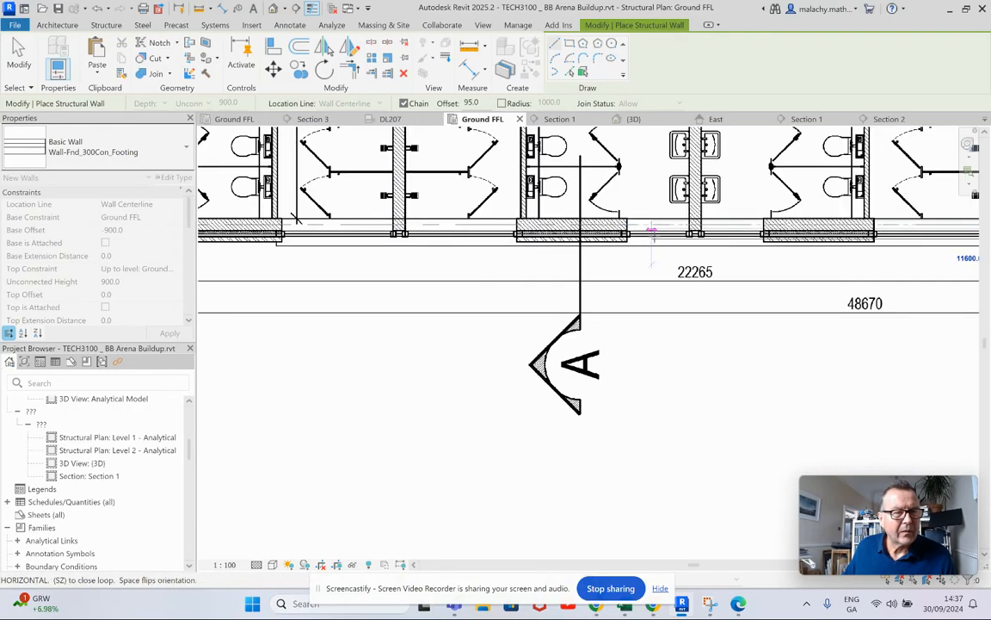
pyautogui.moveTo(323, 234); pyautogui.dragTo(449, 233, button='middle')
pyautogui.scroll(4, 449, 234)
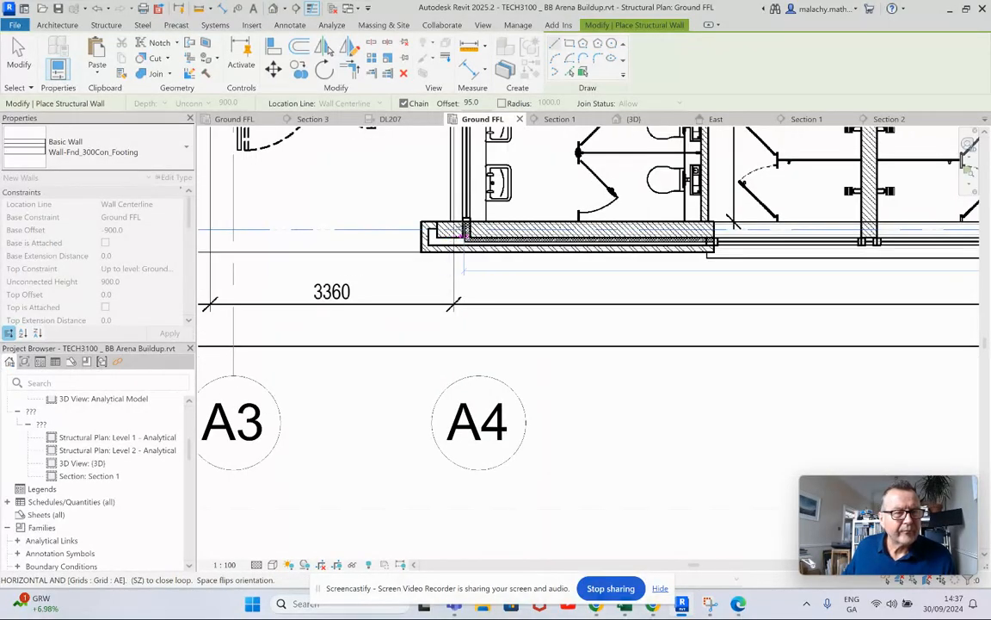
pyautogui.click(476, 230)
pyautogui.moveTo(476, 232); pyautogui.dragTo(470, 406, button='middle')
pyautogui.click(477, 286)
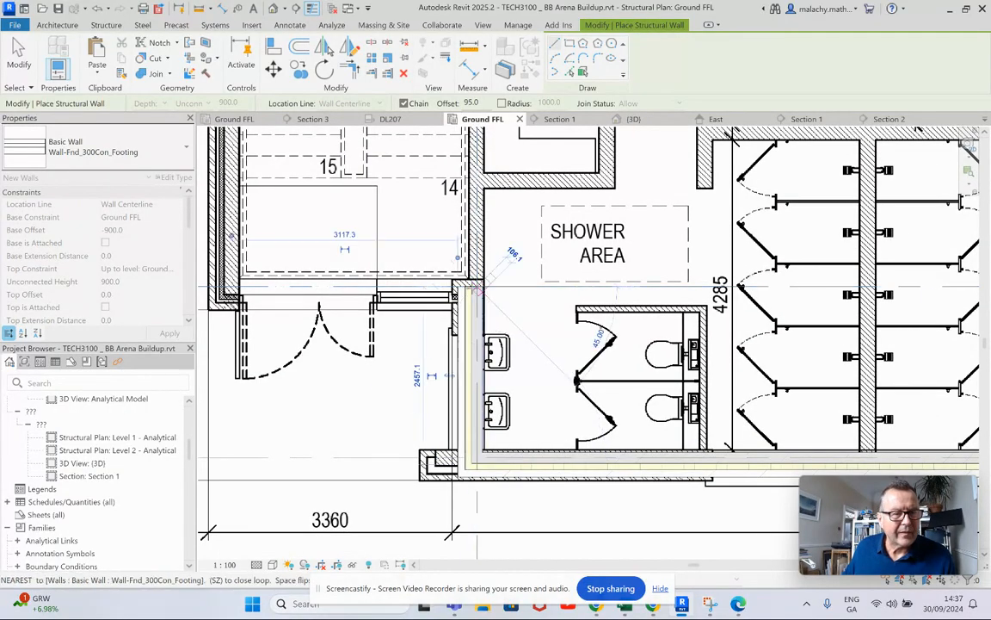
# - Extend the chained foundation wall across the second entrance to grid A3, and up grid A3 to the outer wall of the storage rooms
pyautogui.scroll(1, 339, 288)
pyautogui.moveTo(339, 288); pyautogui.dragTo(540, 310, button='middle')
pyautogui.click(416, 306)
pyautogui.scroll(-2, 417, 306)
pyautogui.moveTo(453, 326); pyautogui.dragTo(449, 336, button='middle')
pyautogui.scroll(3, 463, 485)
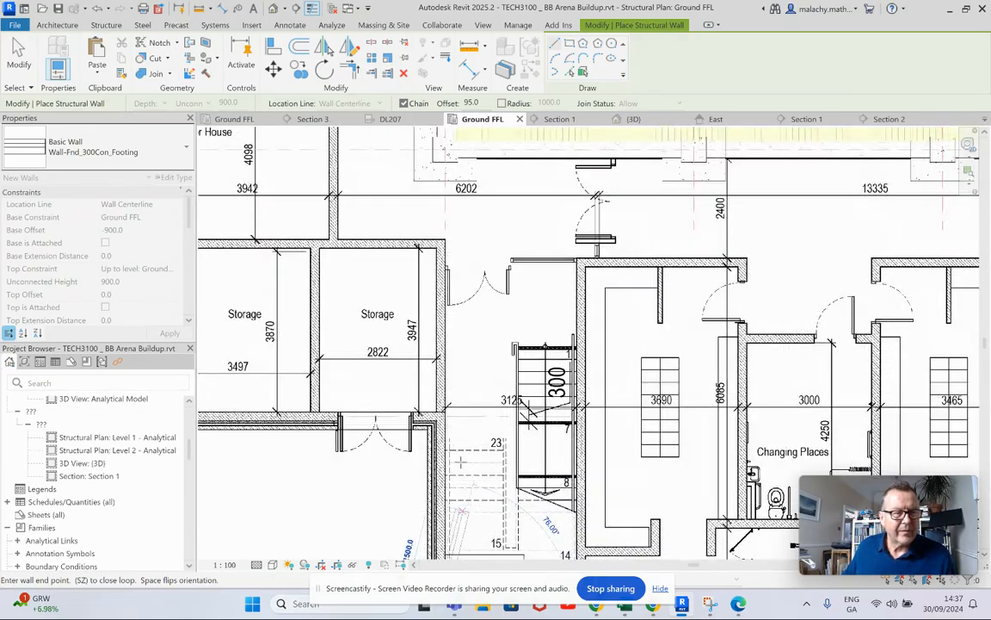
pyautogui.click(441, 416)
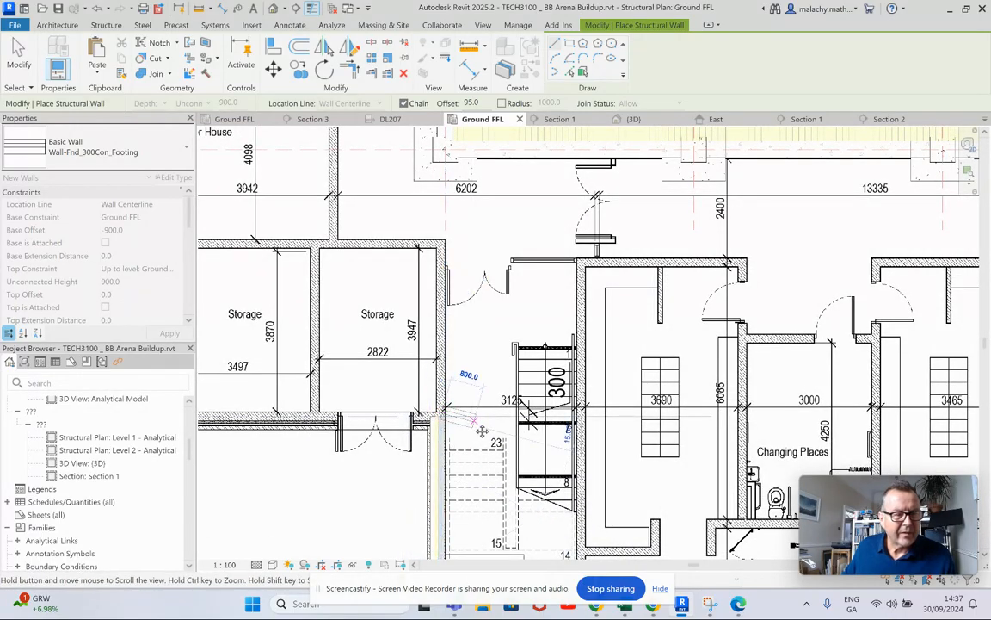
# - Run the chained foundation wall along the storage rooms to grid A2, and up past the Physical Therapy room to the corner at grid A1
pyautogui.moveTo(465, 372); pyautogui.dragTo(705, 327, button='middle')
pyautogui.moveTo(404, 258); pyautogui.dragTo(432, 504, button='middle')
pyautogui.scroll(-3, 432, 504)
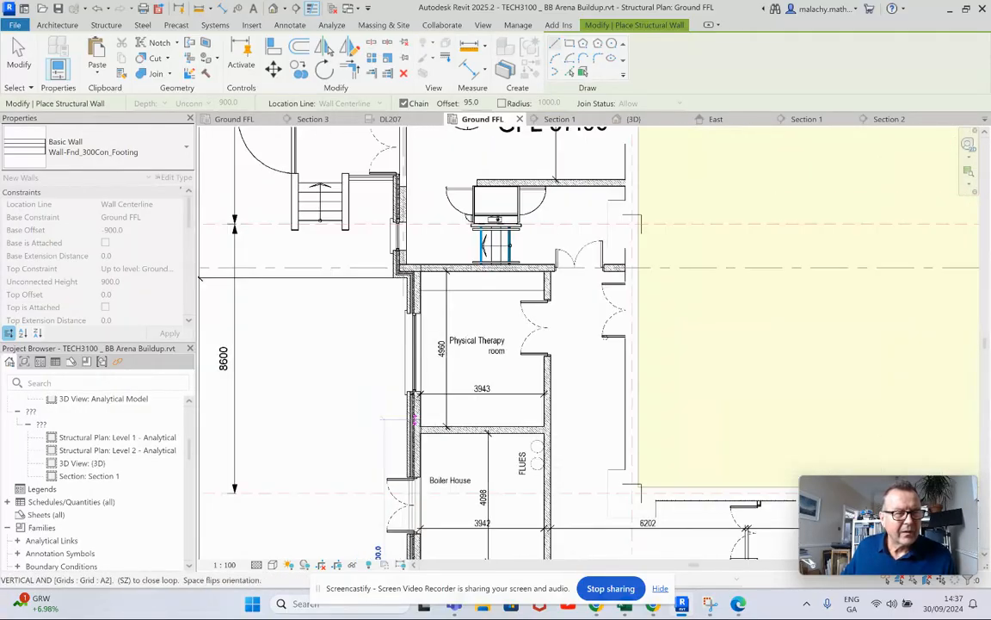
pyautogui.scroll(6, 404, 262)
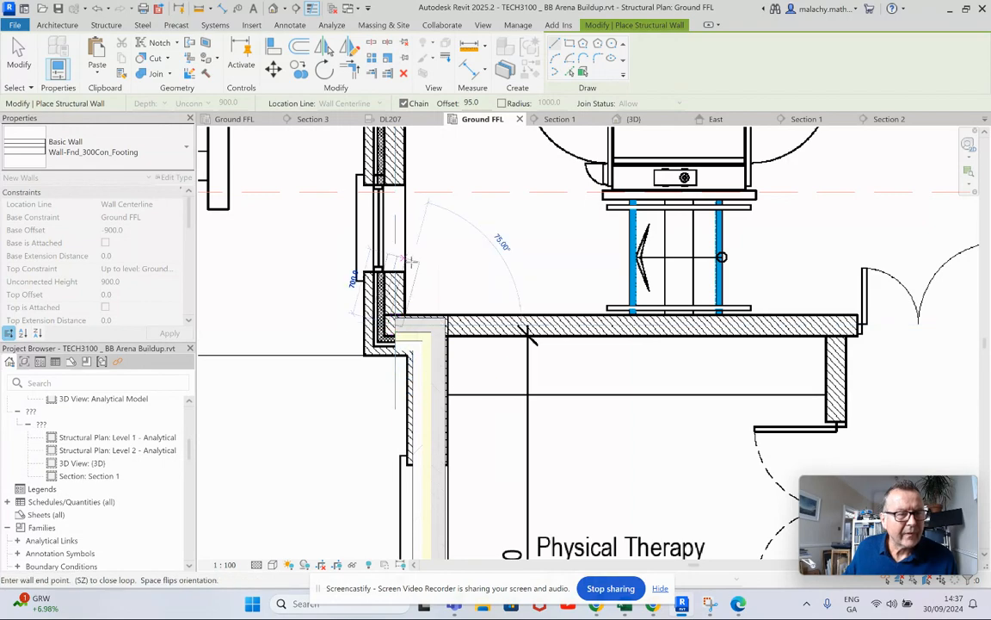
# - Carry the foundation wall up grid A1 to grid AA and along grid AA to the arena edge, and end the chain
pyautogui.scroll(-3, 405, 319)
pyautogui.scroll(2, 421, 282)
pyautogui.scroll(-3, 420, 281)
pyautogui.moveTo(420, 211); pyautogui.dragTo(411, 447, button='middle')
pyautogui.scroll(2, 400, 207)
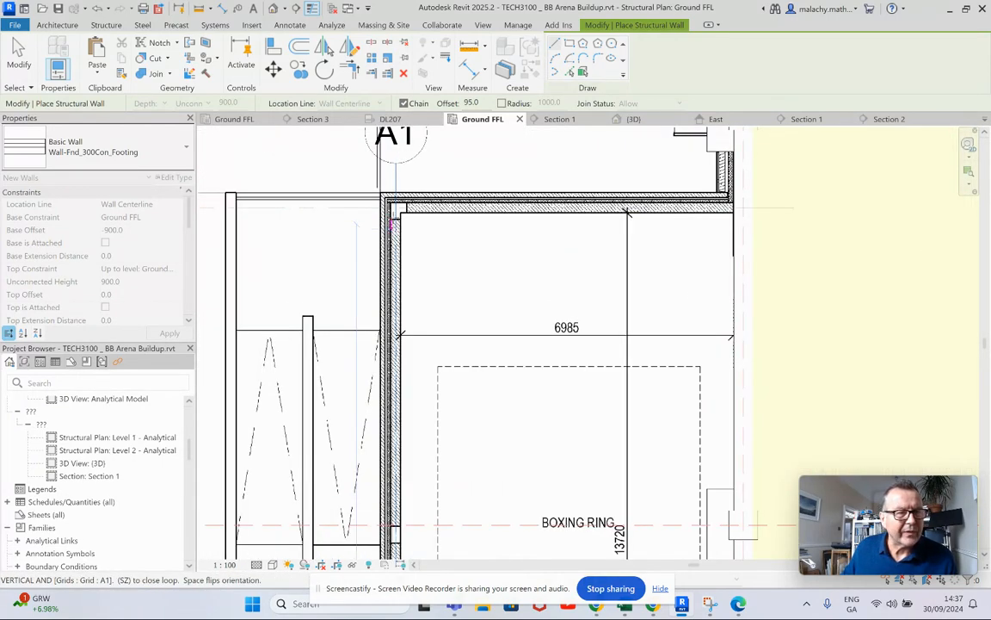
pyautogui.click(400, 207)
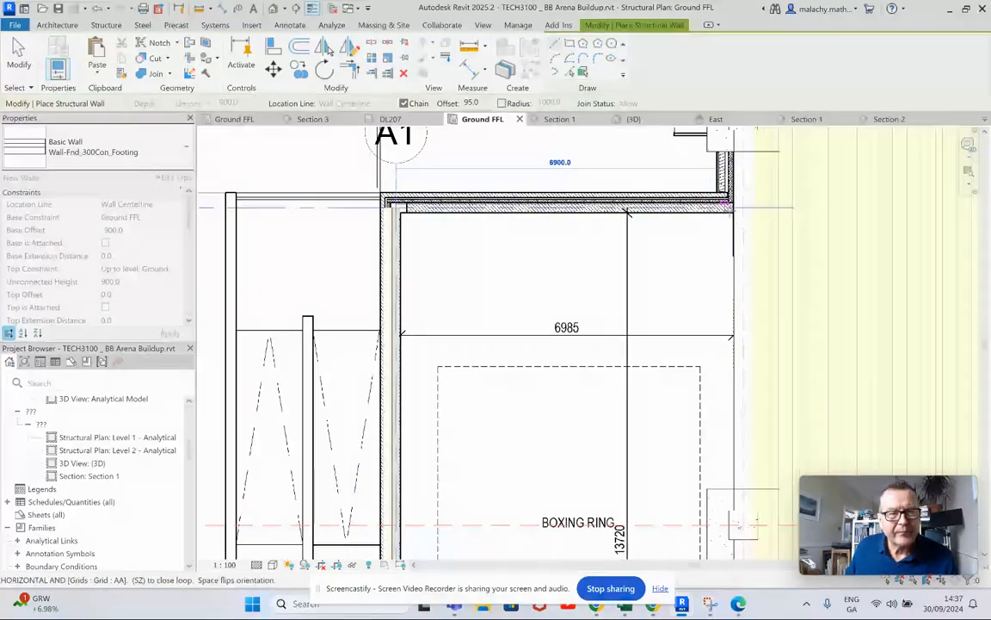
pyautogui.click(734, 207)
pyautogui.press('Escape')
pyautogui.press('Escape')
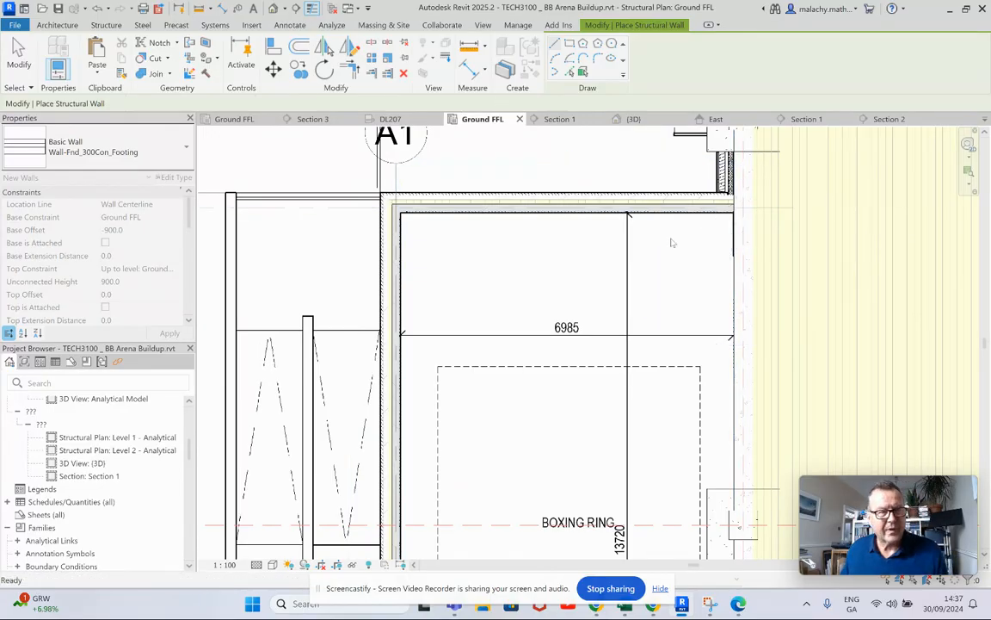
# - In the 3D view, place Bearing Footing - 900 x 300 wall foundations under the whole chain of connected foundation walls
pyautogui.click(633, 119)
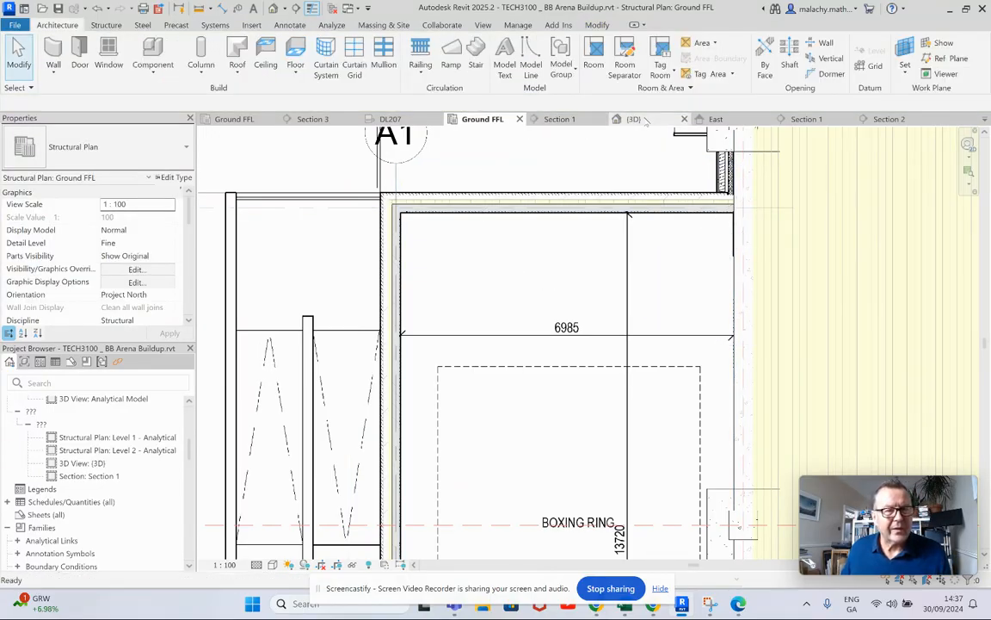
pyautogui.keyDown('shift'); pyautogui.moveTo(532, 471); pyautogui.dragTo(318, 280, button='middle'); pyautogui.keyUp('shift')
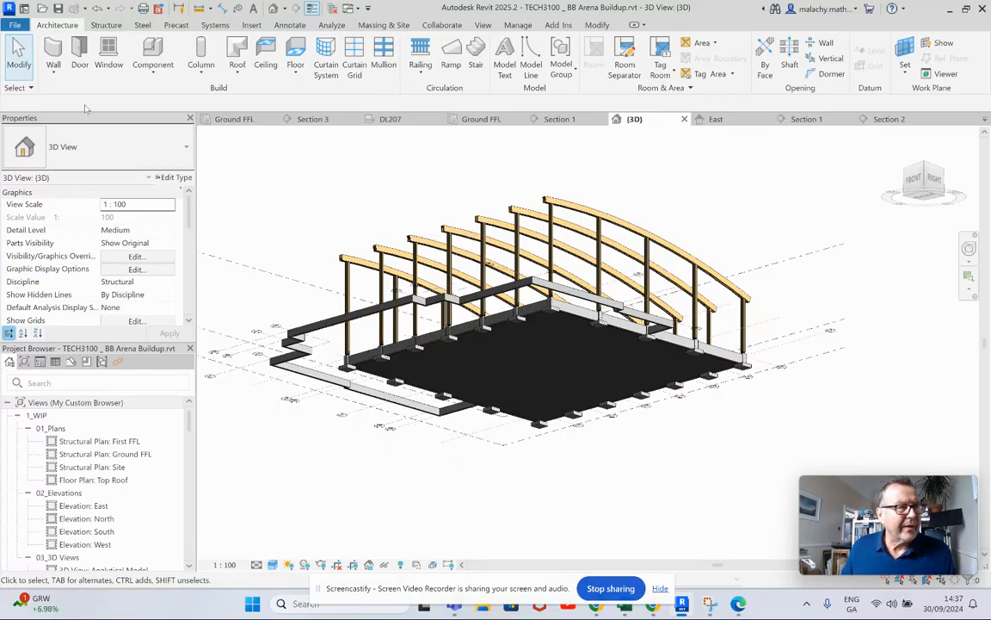
pyautogui.click(105, 24)
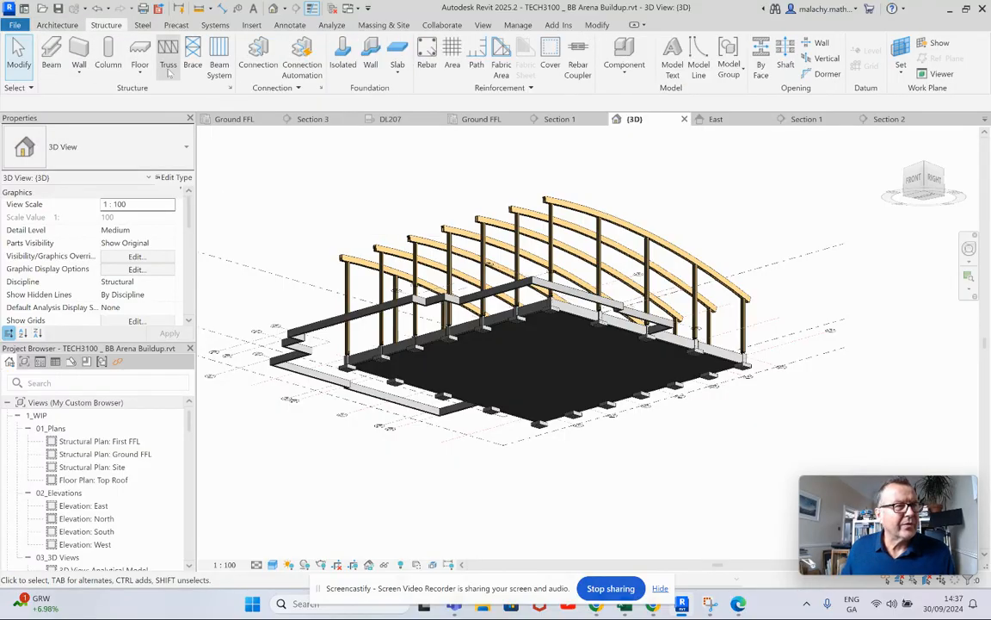
pyautogui.click(371, 65)
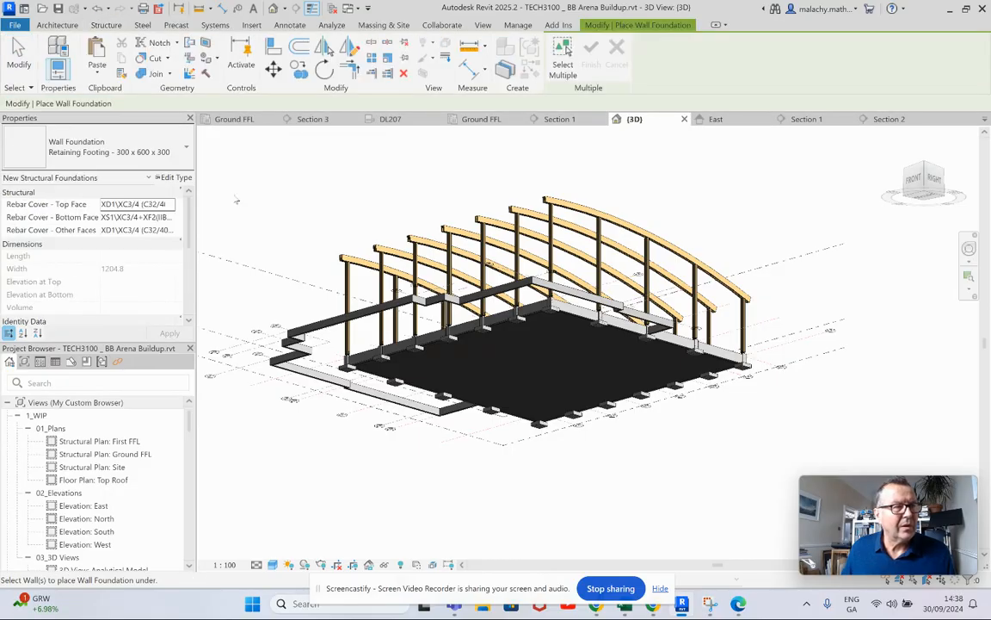
pyautogui.click(171, 157)
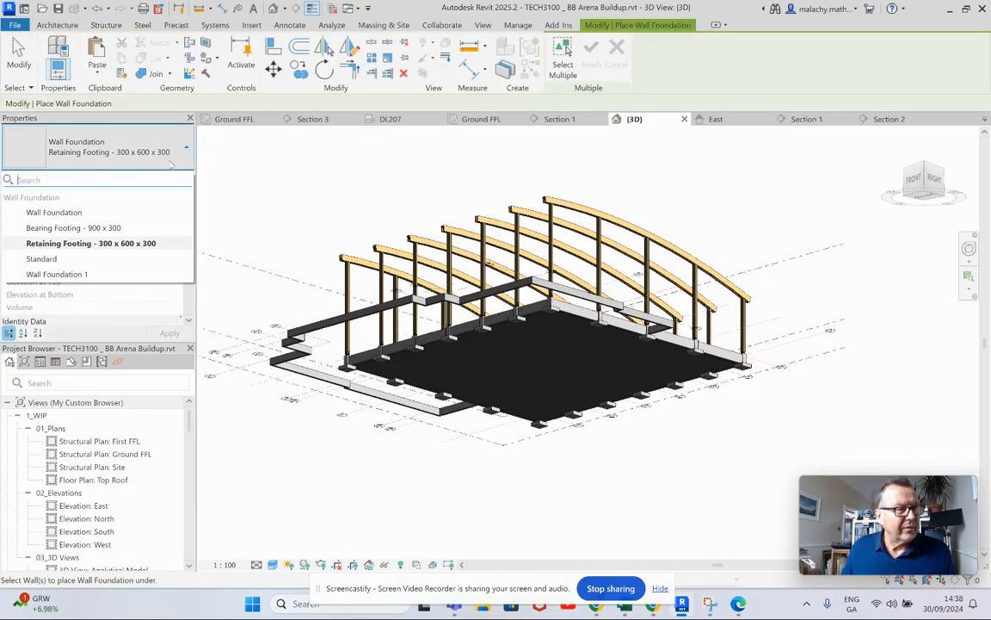
pyautogui.click(116, 217)
pyautogui.scroll(3, 293, 326)
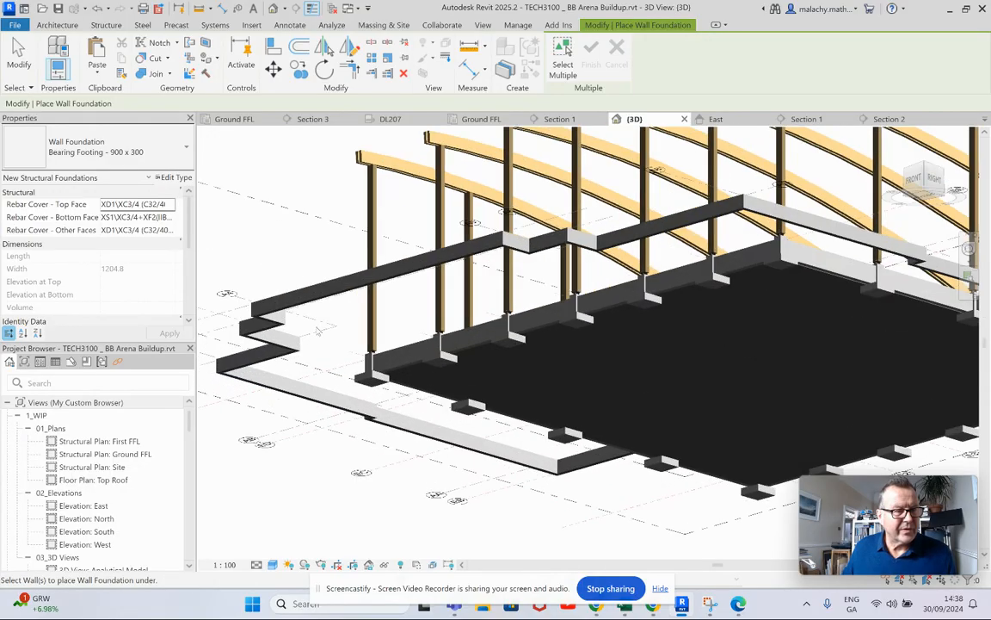
pyautogui.press('Tab')
pyautogui.click(316, 302)
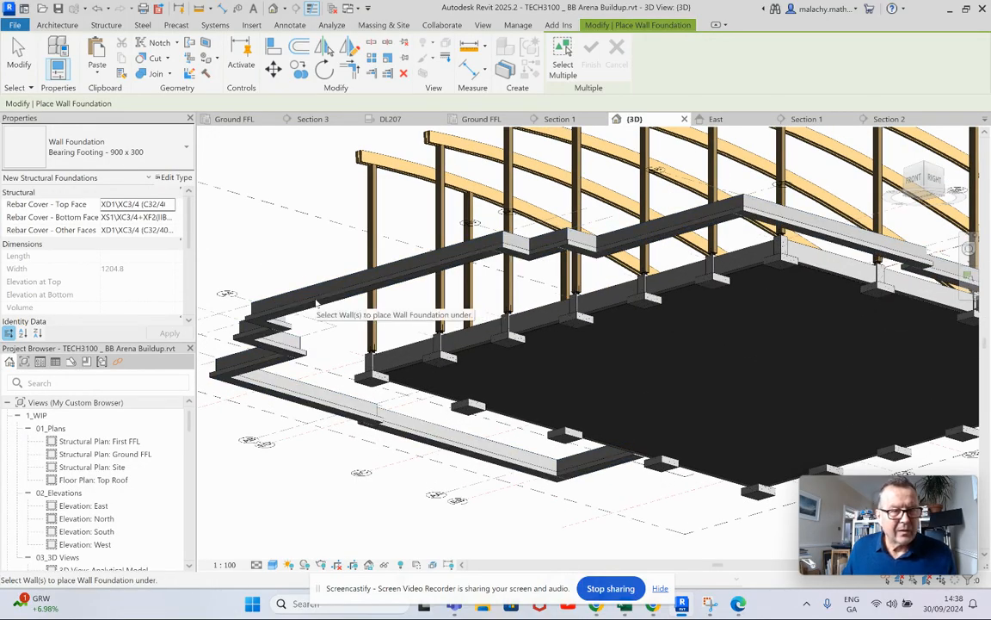
pyautogui.scroll(-3, 708, 393)
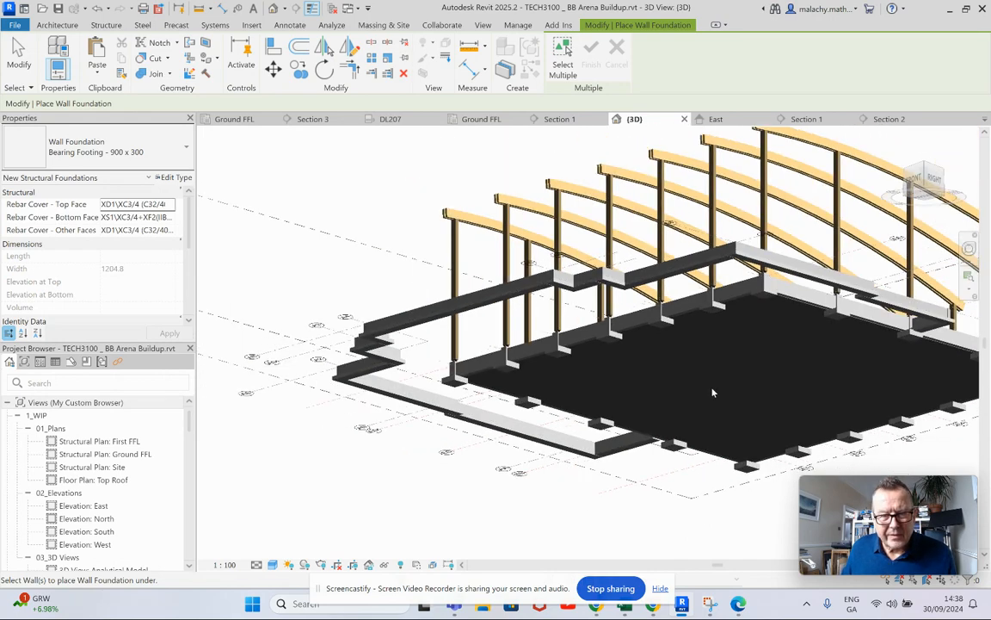
# - Review the placed footings from above in 3D, and return to the Ground FFL structural plan showing the whole building
pyautogui.keyDown('shift'); pyautogui.moveTo(703, 393); pyautogui.dragTo(660, 512, button='middle'); pyautogui.keyUp('shift')
pyautogui.keyDown('shift'); pyautogui.moveTo(488, 437); pyautogui.dragTo(421, 477, button='middle'); pyautogui.keyUp('shift')
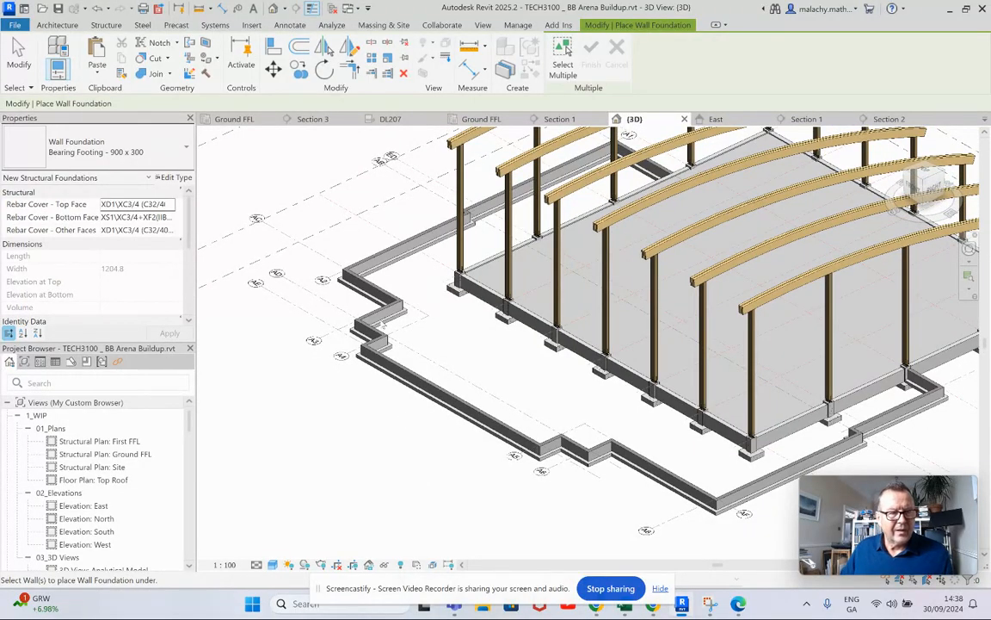
pyautogui.click(480, 119)
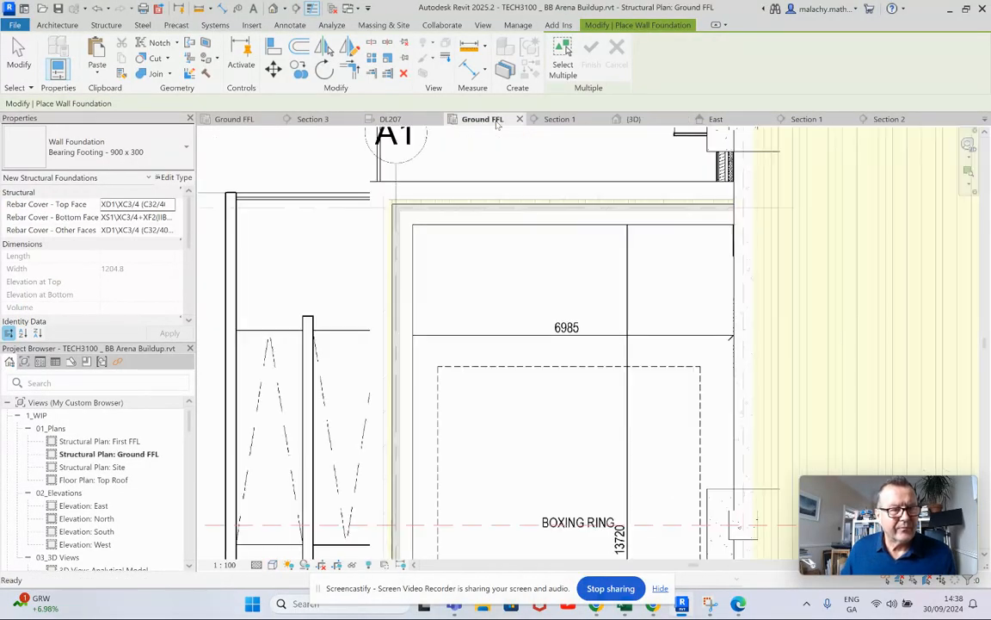
pyautogui.scroll(-5, 568, 267)
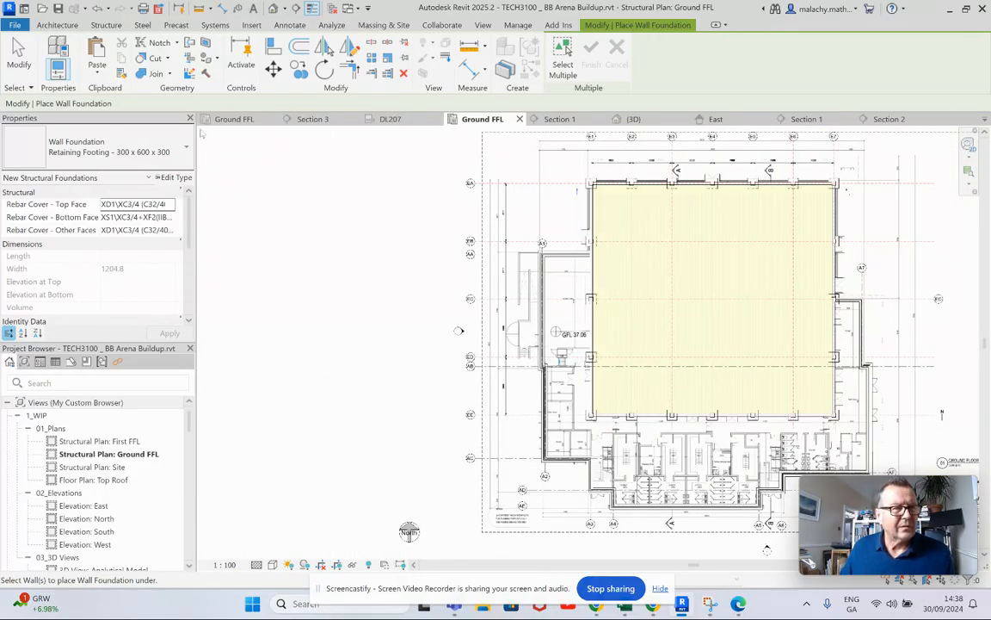
# - Start an architectural floor with the Concrete-Domestic 425mm 3 type and examine the layers in its structure
pyautogui.click(58, 25)
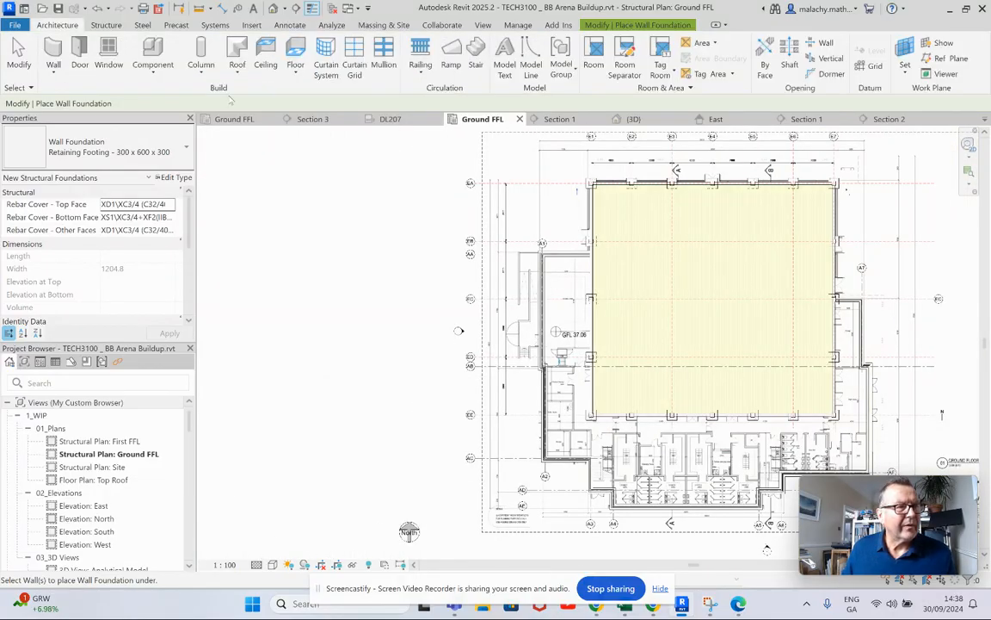
pyautogui.click(295, 75)
pyautogui.click(250, 93)
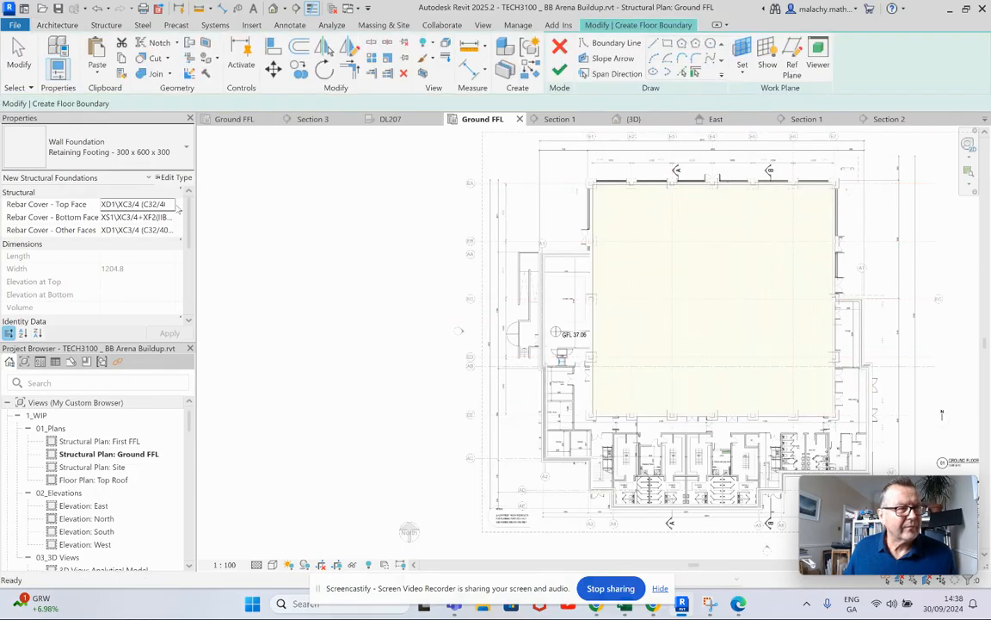
pyautogui.click(163, 151)
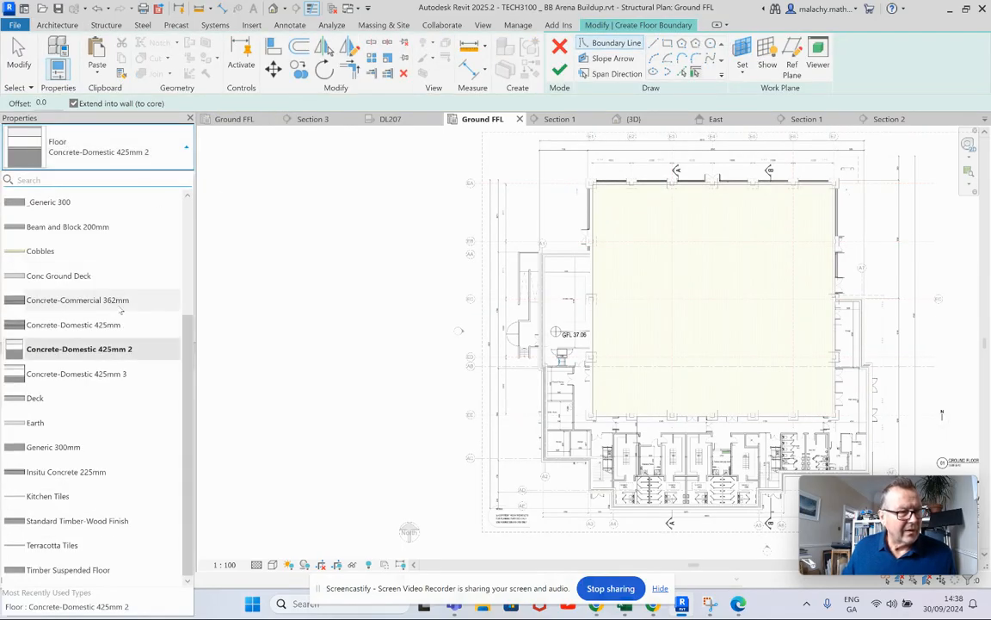
pyautogui.click(101, 374)
pyautogui.click(173, 177)
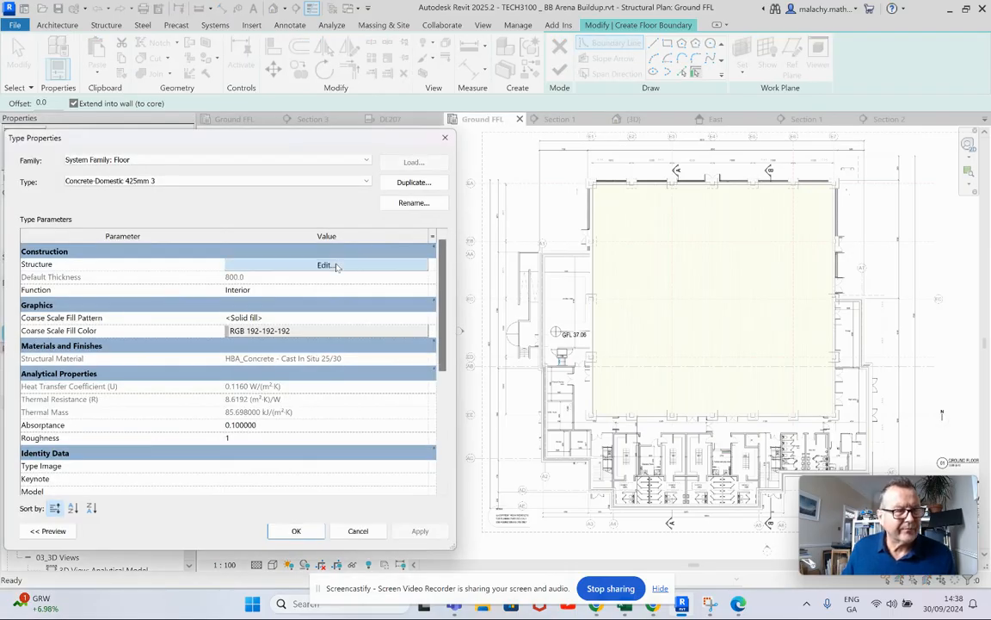
pyautogui.click(336, 265)
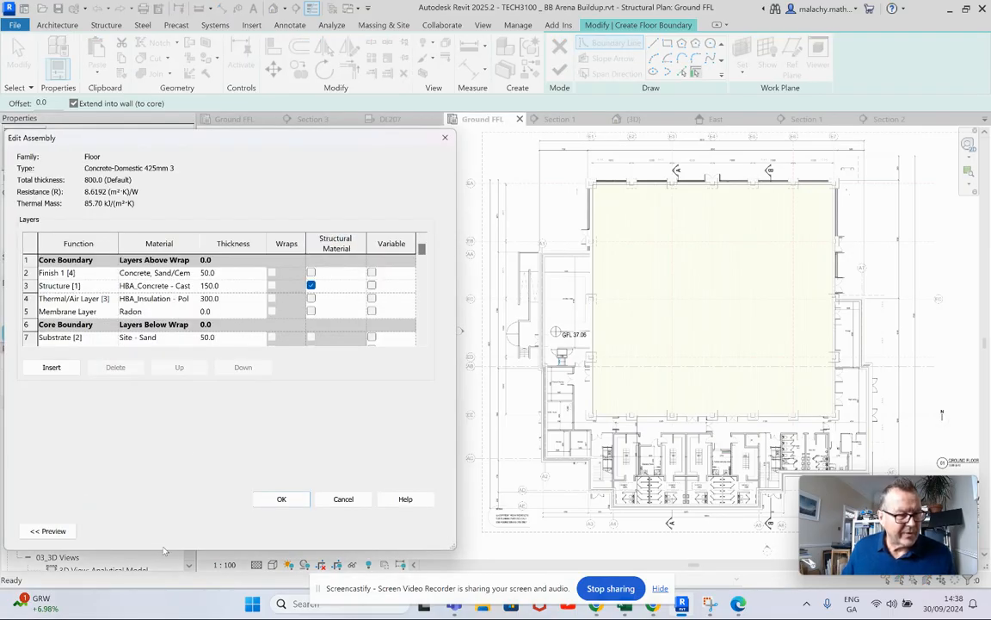
pyautogui.moveTo(160, 548); pyautogui.dragTo(167, 567)
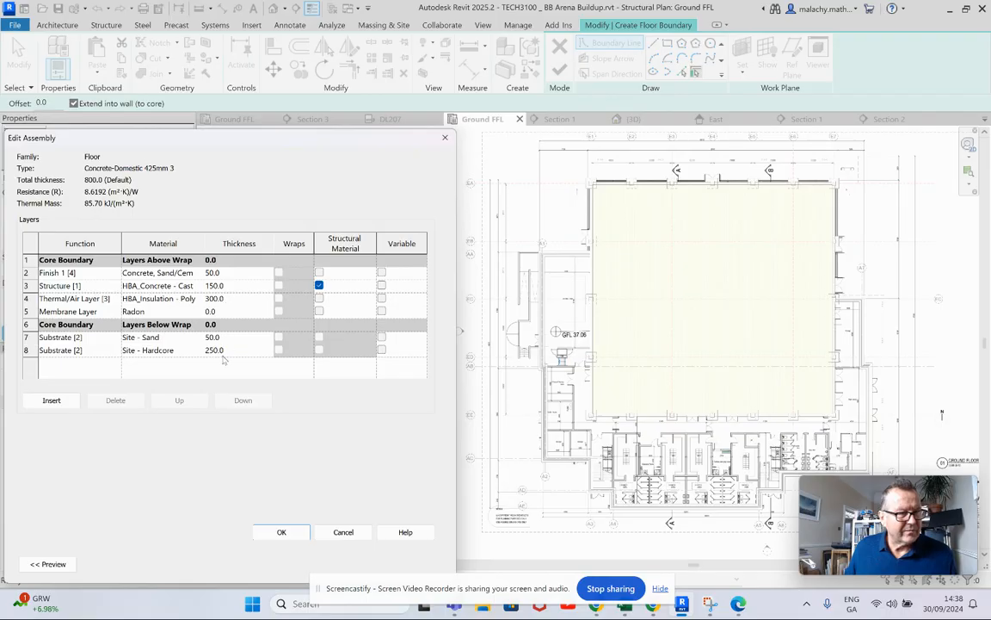
pyautogui.click(281, 532)
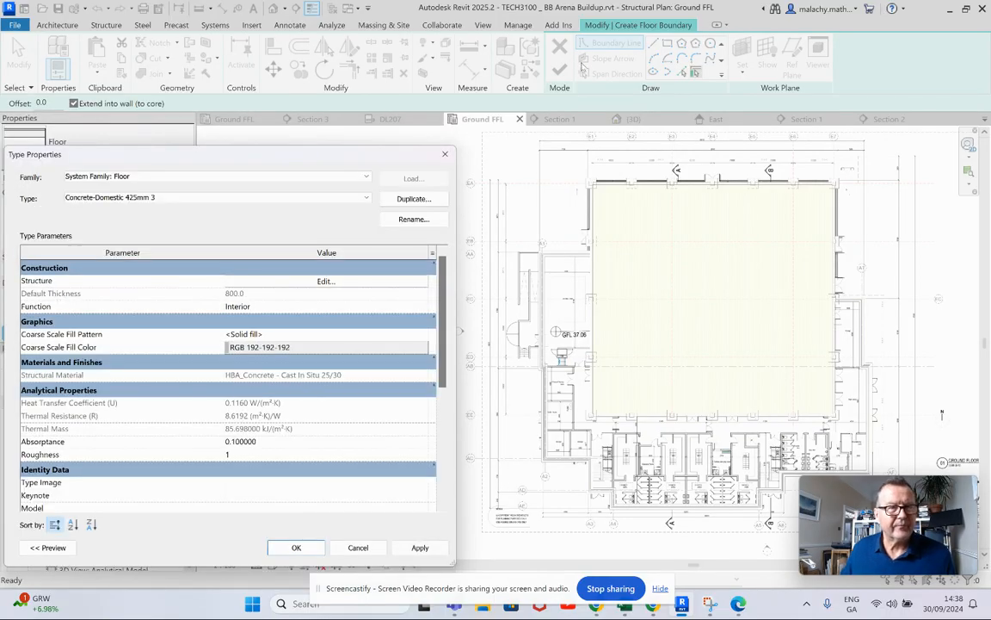
pyautogui.click(296, 547)
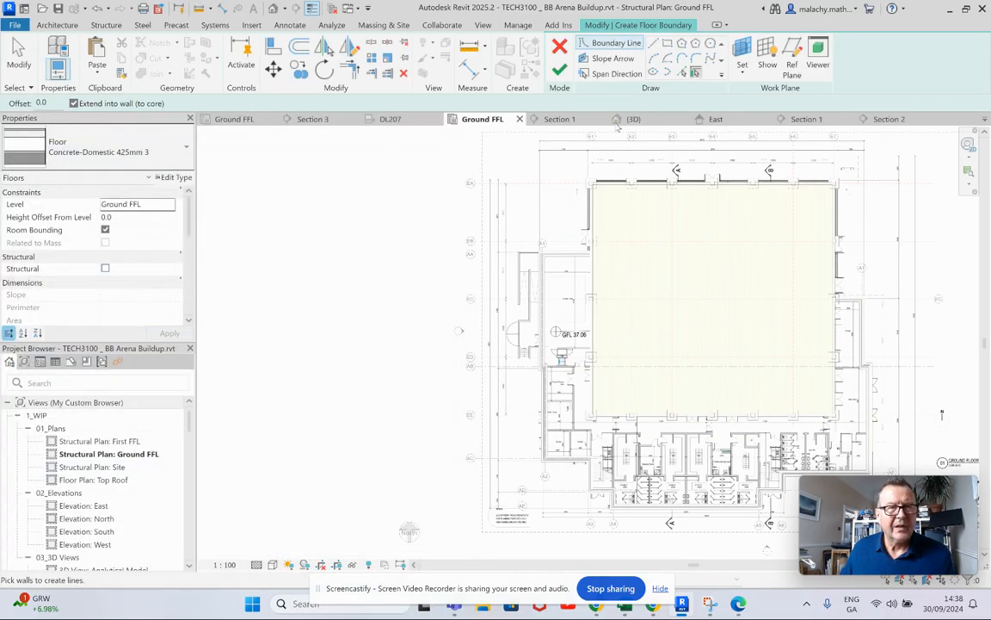
pyautogui.click(682, 72)
pyautogui.scroll(4, 551, 258)
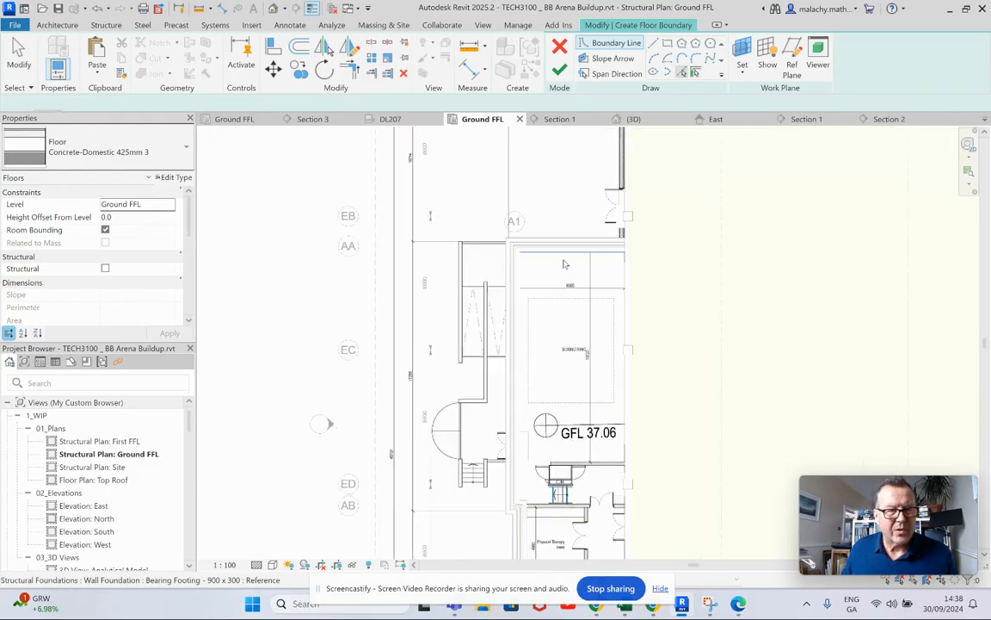
pyautogui.click(527, 246)
pyautogui.click(478, 267)
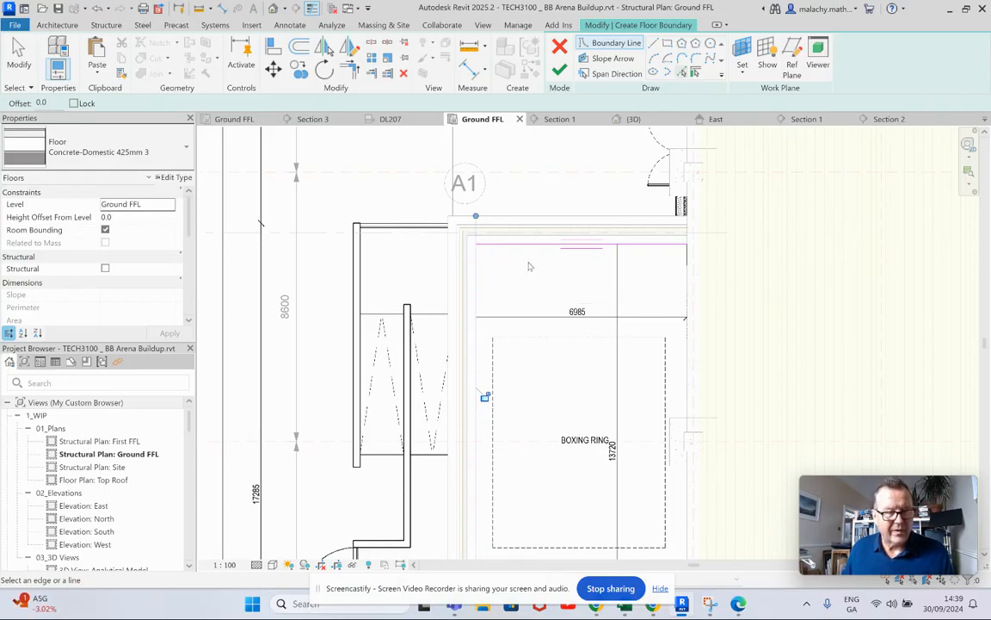
pyautogui.press('Escape')
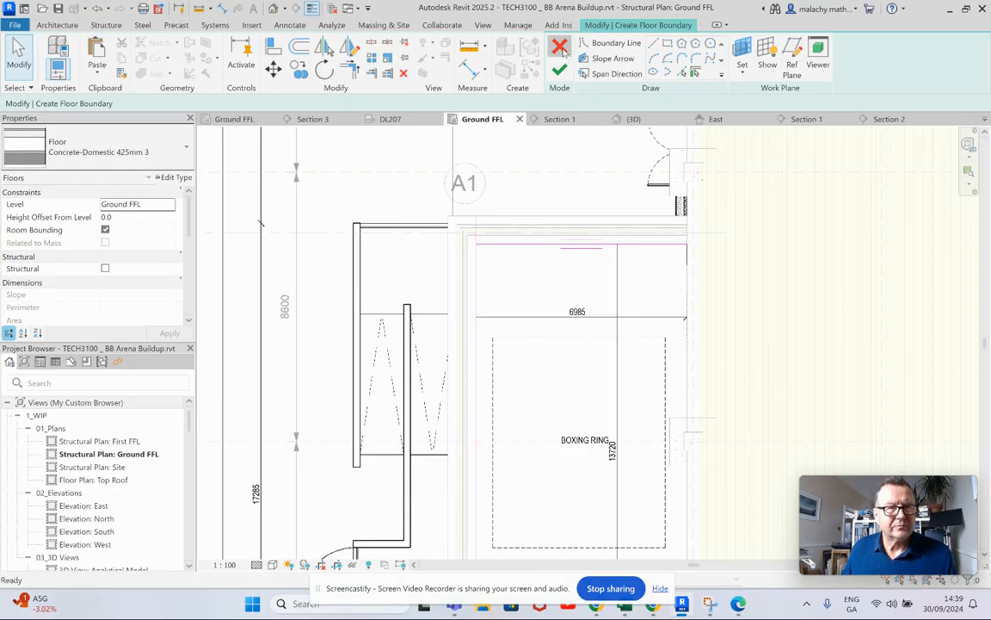
pyautogui.click(560, 49)
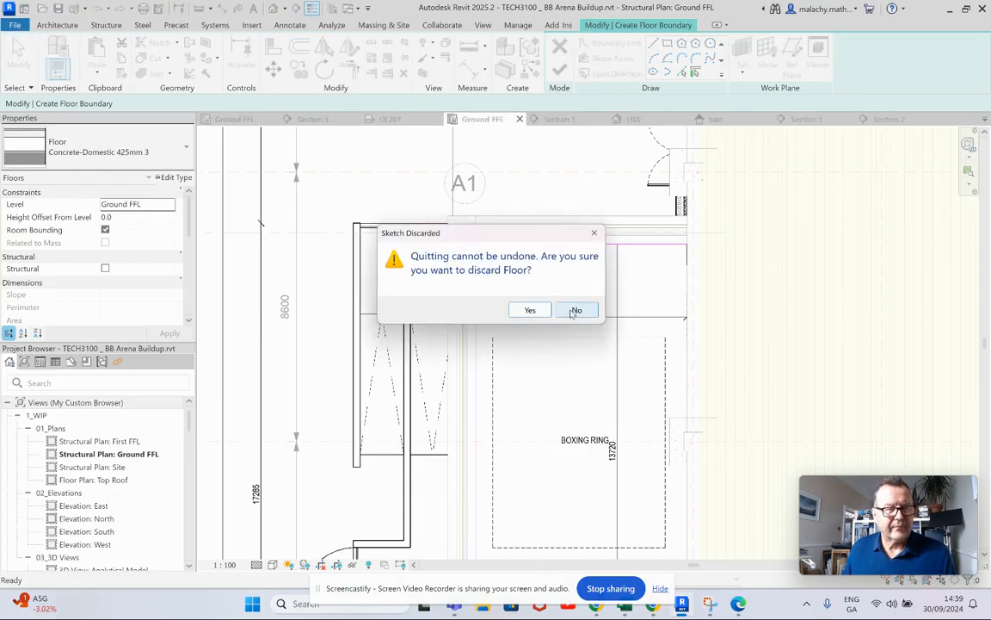
pyautogui.click(535, 310)
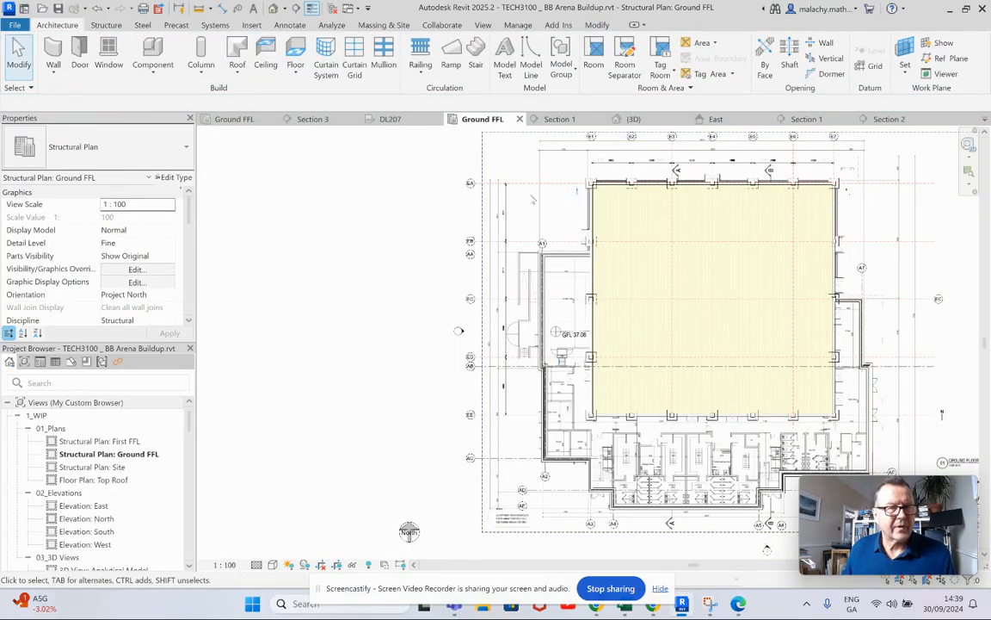
# - Start a new floor on Ground FFL with the Concrete-Domestic 425mm 3 type, using picked lines for its boundary
pyautogui.click(295, 77)
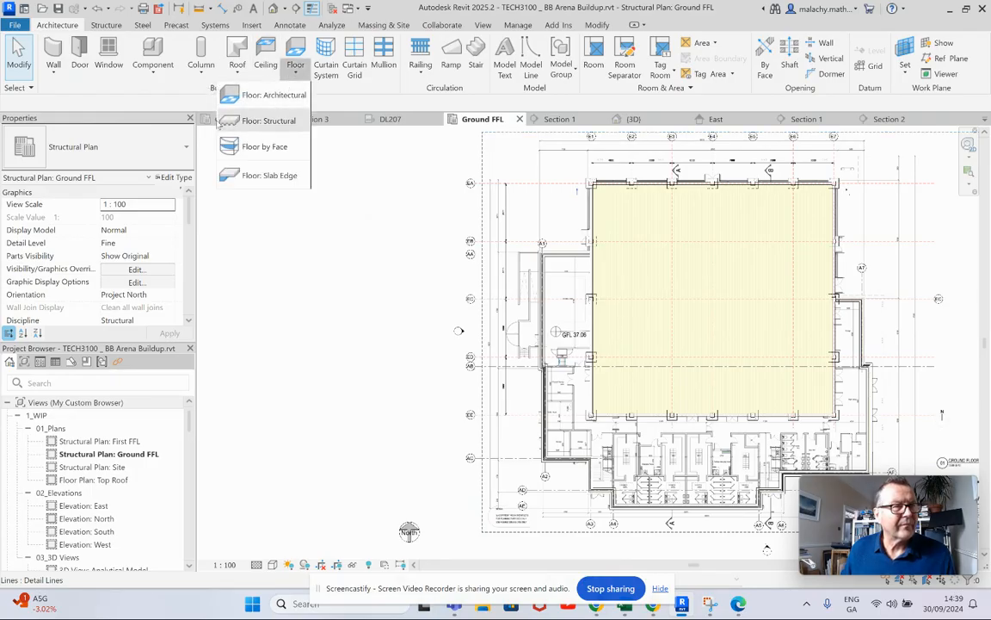
pyautogui.click(225, 120)
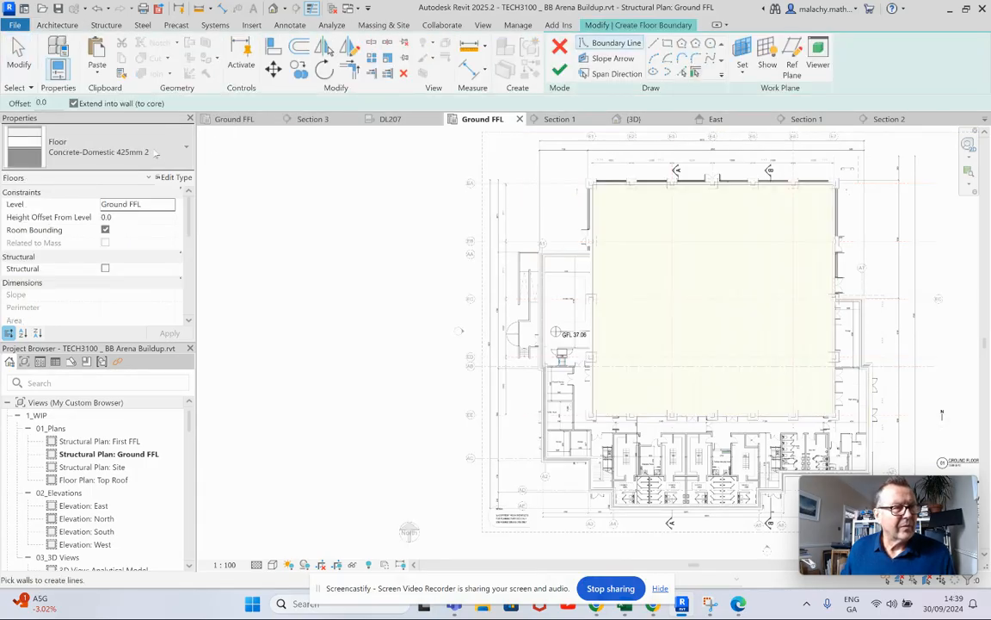
pyautogui.click(155, 151)
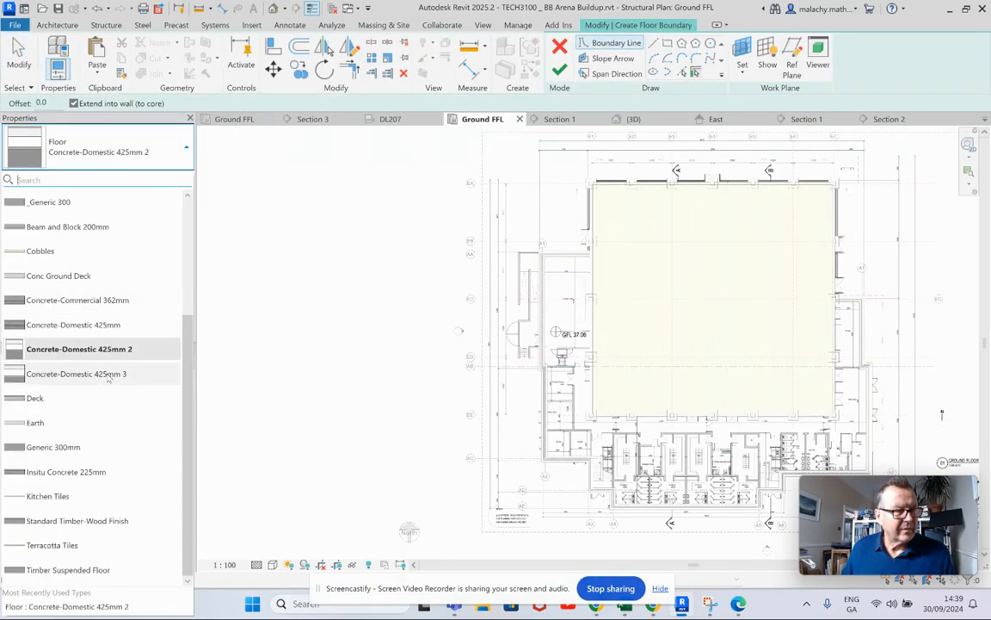
pyautogui.click(69, 370)
pyautogui.click(682, 73)
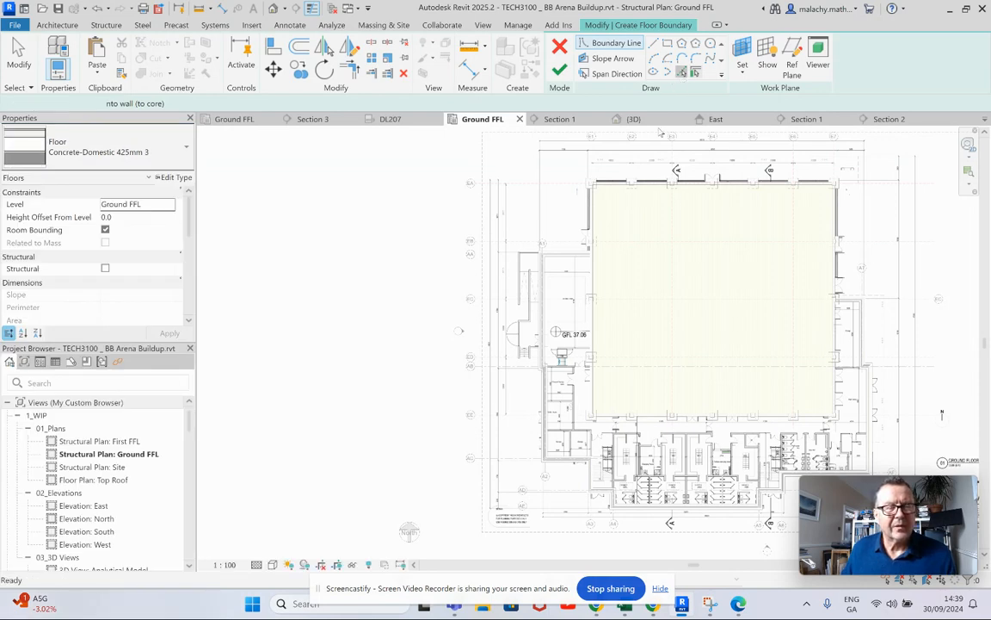
# - Pick the inner foundation wall faces along grids AA and A1 and the arena edge beside the boxing ring as floor boundary
pyautogui.scroll(5, 579, 269)
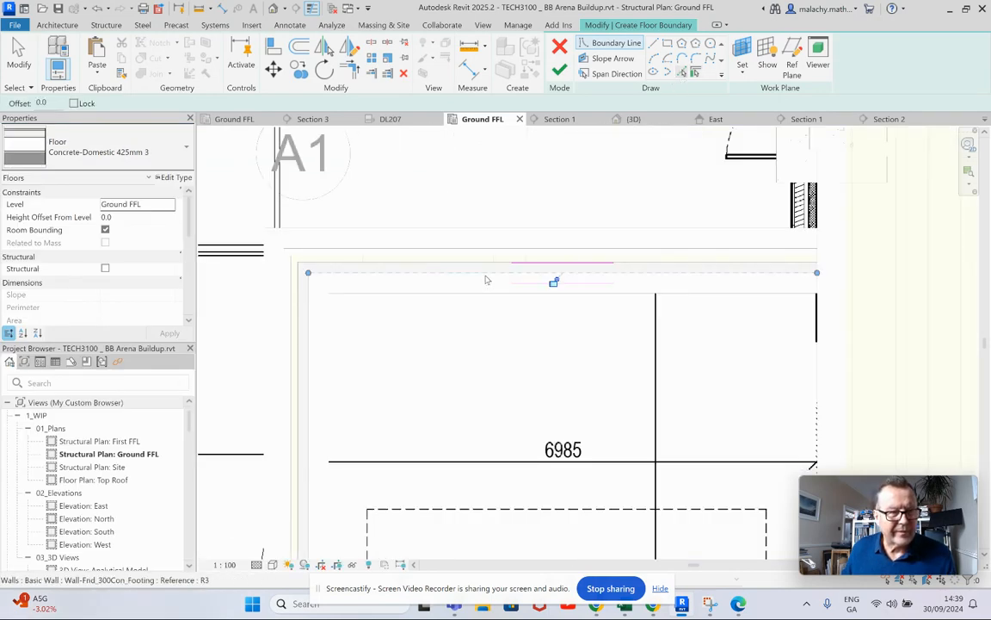
pyautogui.click(310, 299)
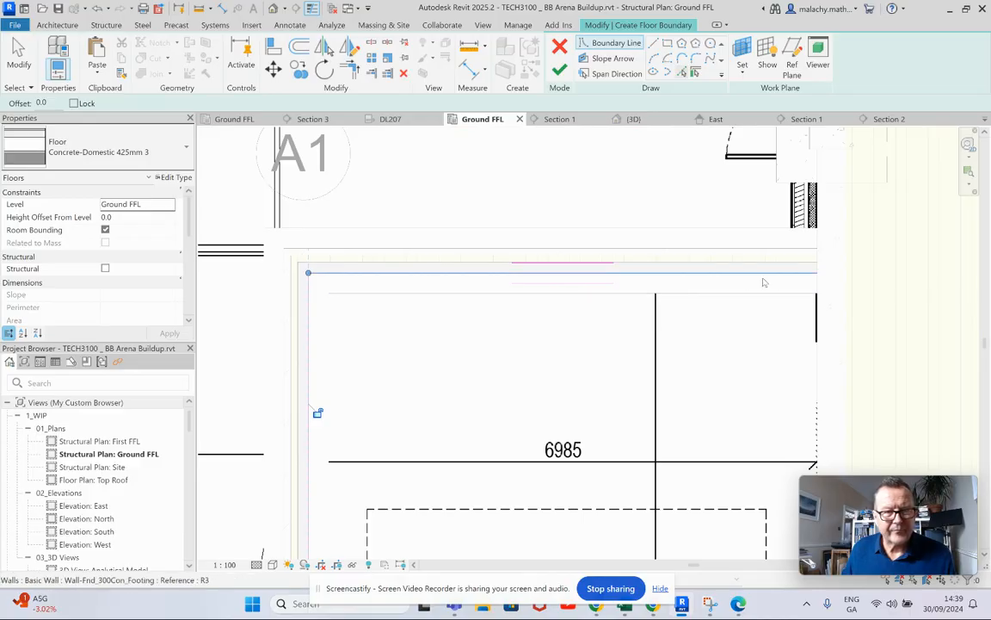
pyautogui.click(809, 282)
pyautogui.scroll(-4, 680, 294)
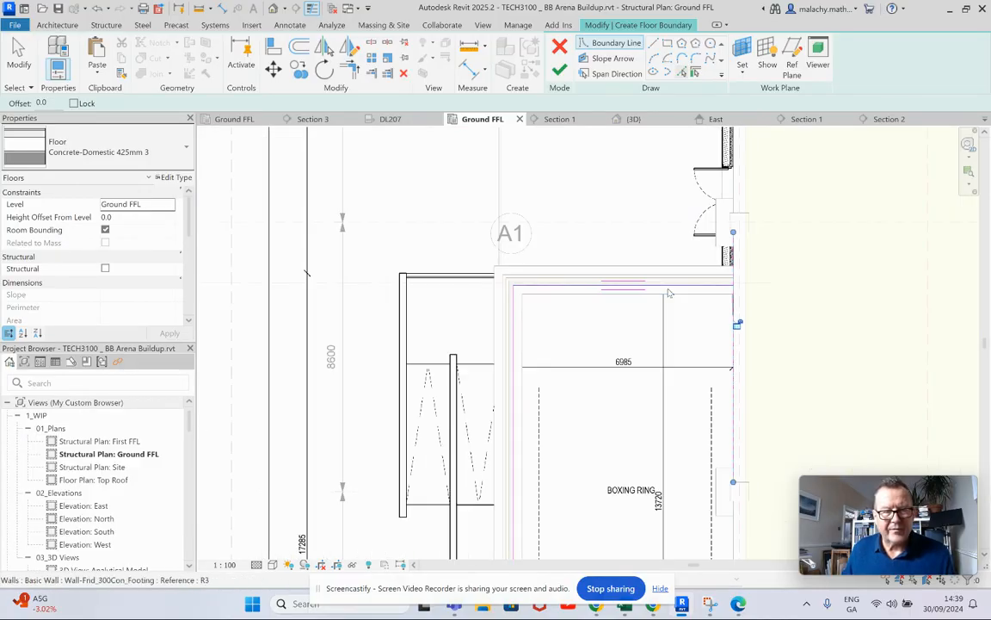
# - Continue the floor boundary along the inner wall faces past the Physical Therapy room, below the storage rooms and down grid A3
pyautogui.moveTo(669, 295); pyautogui.dragTo(595, 187, button='middle')
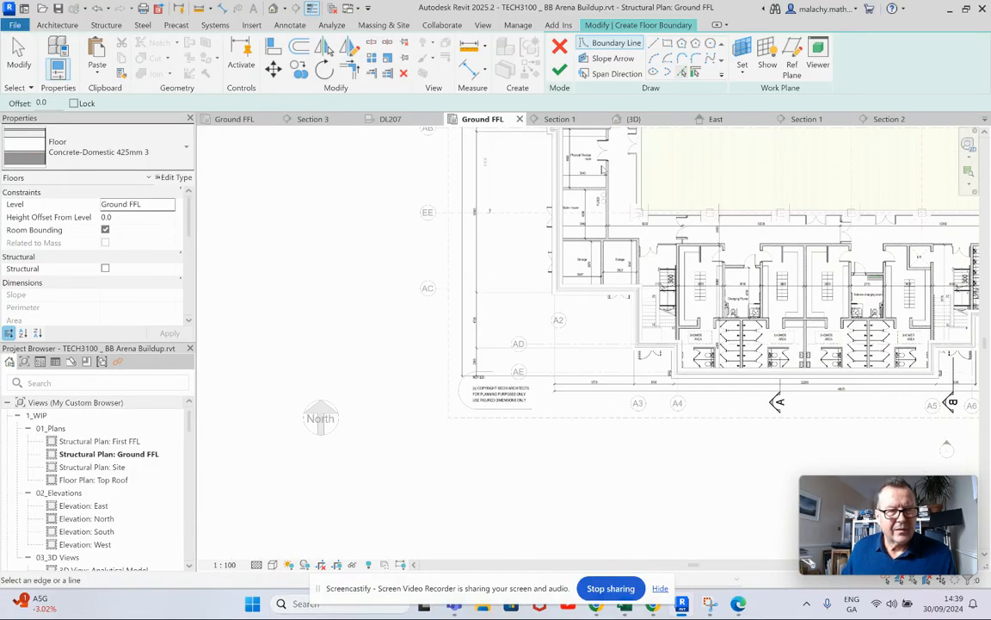
pyautogui.scroll(6, 595, 188)
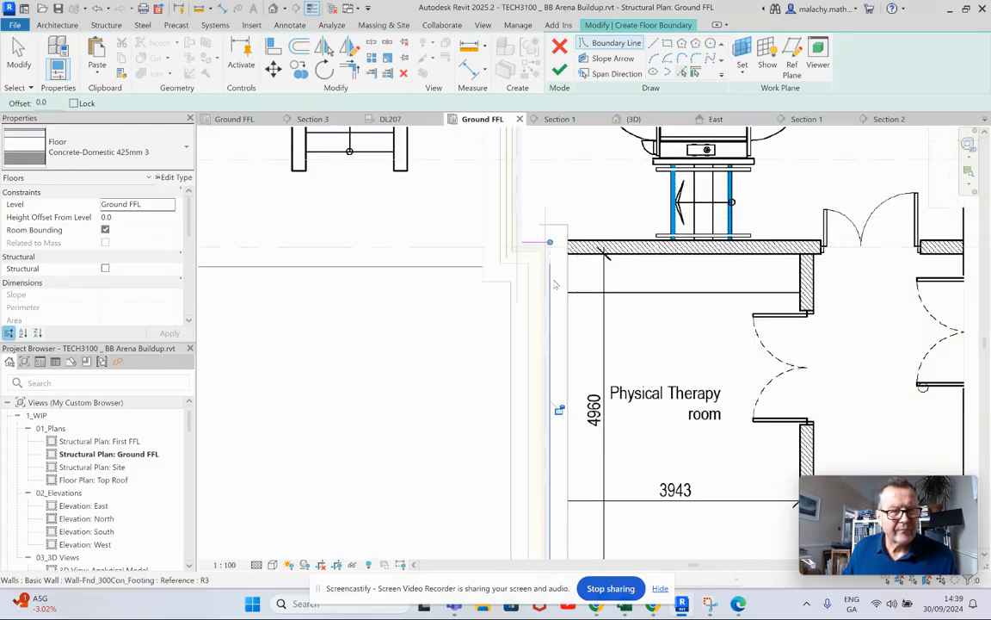
pyautogui.click(567, 293)
pyautogui.scroll(-3, 592, 312)
pyautogui.scroll(-4, 593, 317)
pyautogui.scroll(5, 578, 349)
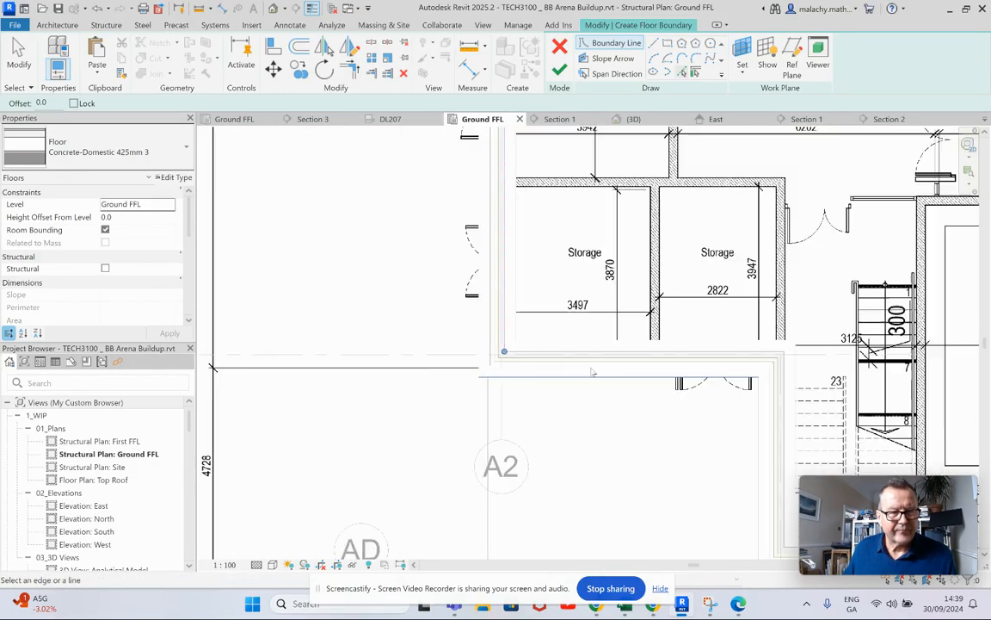
pyautogui.click(813, 448)
# - Pick the inner wall faces across the first stair entrance on grid AD and down grid A4 as floor boundary
pyautogui.moveTo(563, 327); pyautogui.dragTo(193, 235, button='middle')
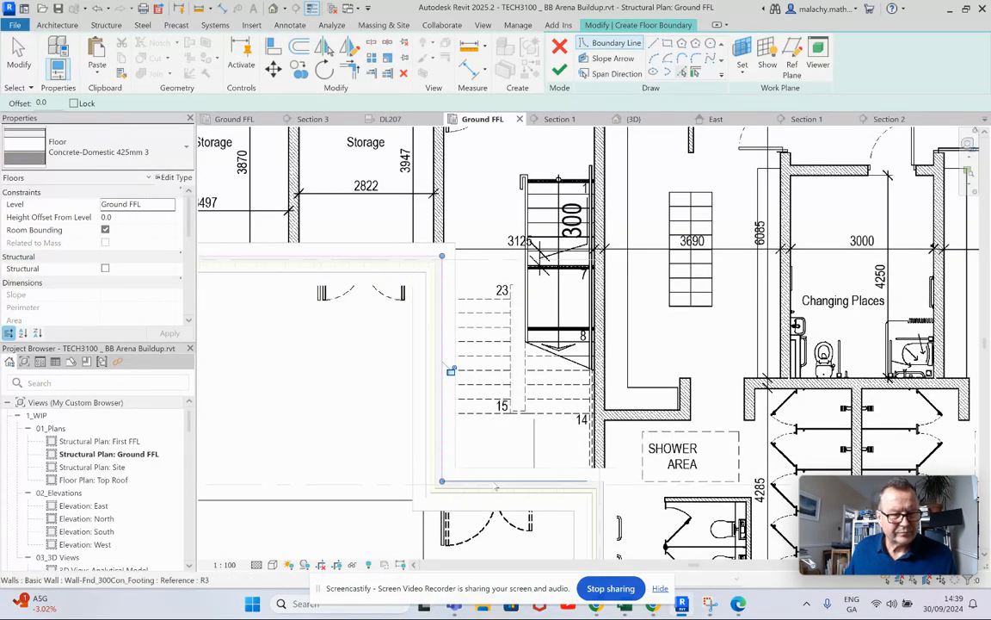
pyautogui.click(603, 481)
pyautogui.click(602, 369)
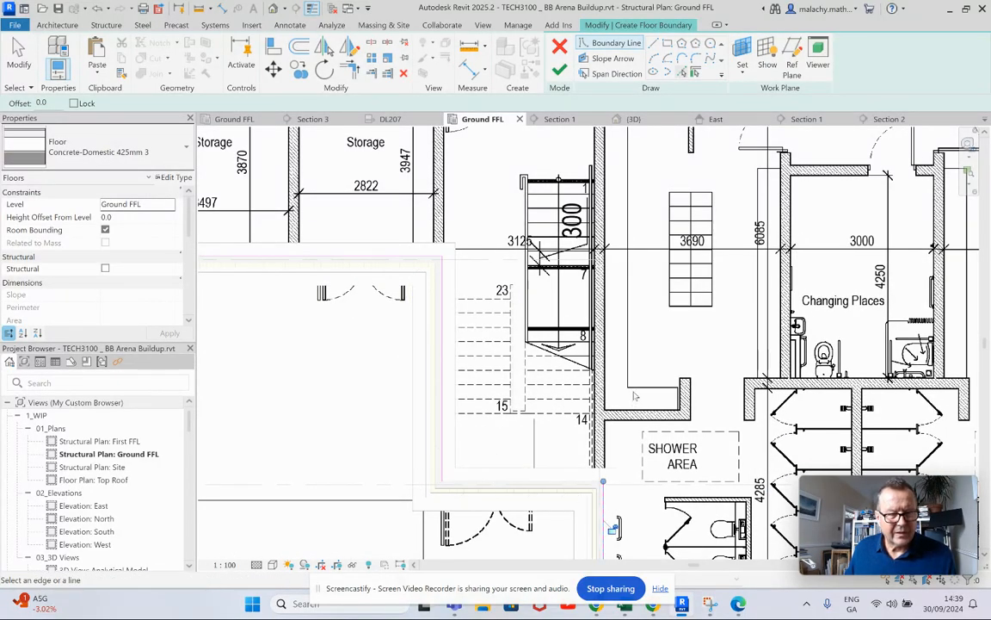
# - Extend the floor boundary along grid AE below the shower areas, up grid A5, and around the second entrance onto grid A6
pyautogui.moveTo(603, 369); pyautogui.dragTo(446, 215, button='middle')
pyautogui.moveTo(712, 317); pyautogui.dragTo(268, 340, button='middle')
pyautogui.moveTo(964, 284); pyautogui.dragTo(576, 275, button='middle')
pyautogui.click(636, 294)
pyautogui.click(701, 229)
pyautogui.click(794, 196)
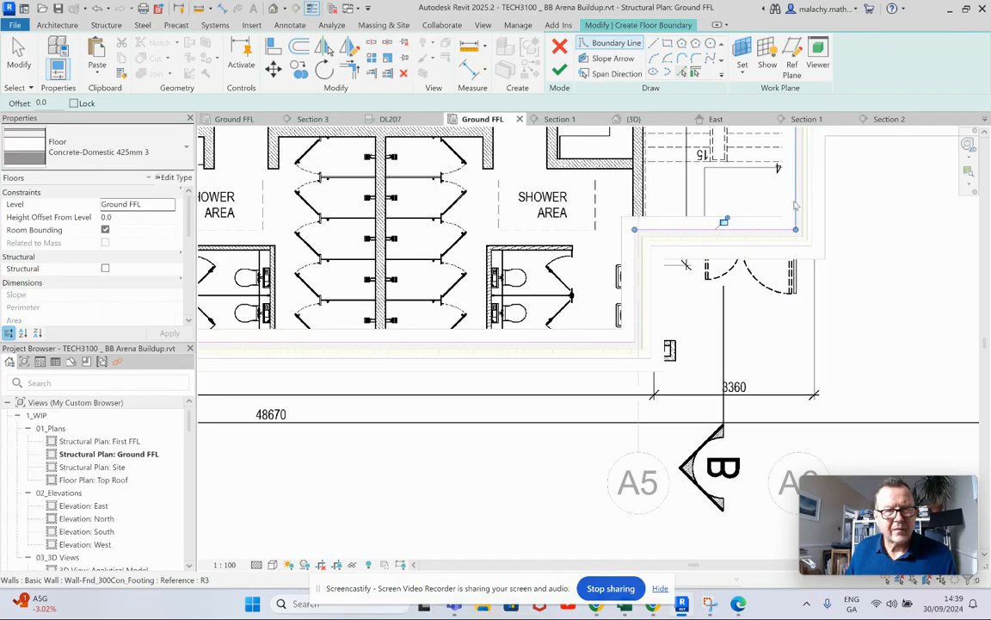
# - Continue the floor boundary along grid AF below the WCs and Office/Meeting room, and up the outer wall past the Main Lobby
pyautogui.scroll(-4, 742, 211)
pyautogui.scroll(6, 745, 210)
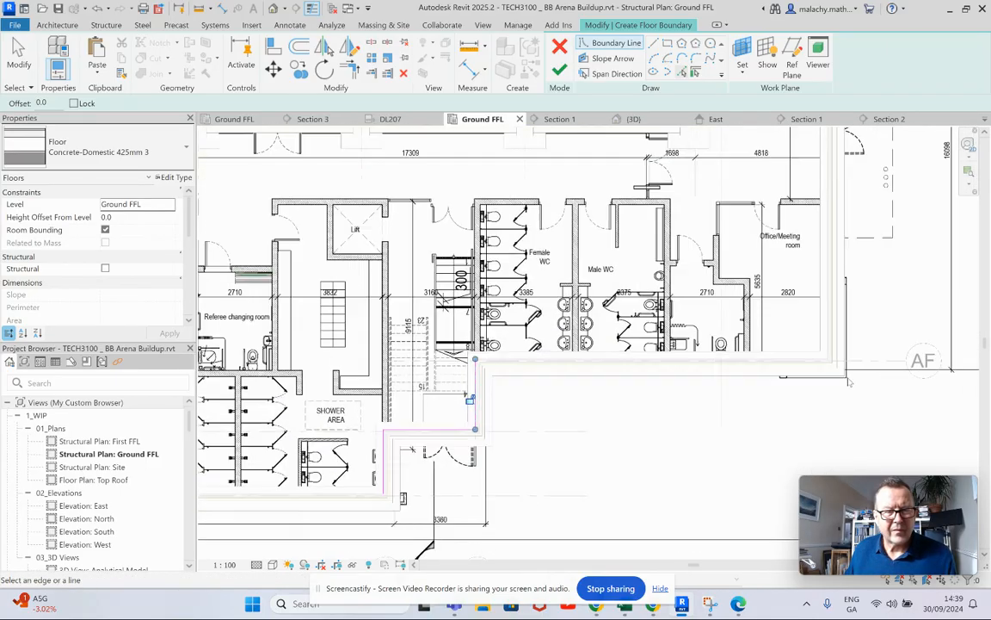
pyautogui.scroll(-5, 786, 342)
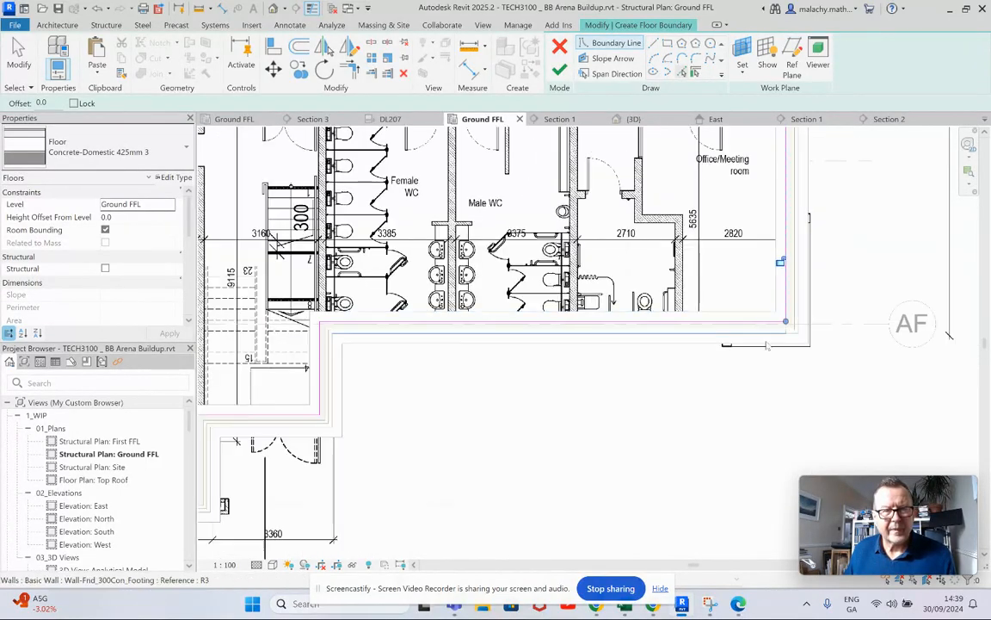
pyautogui.scroll(3, 731, 504)
pyautogui.scroll(3, 762, 325)
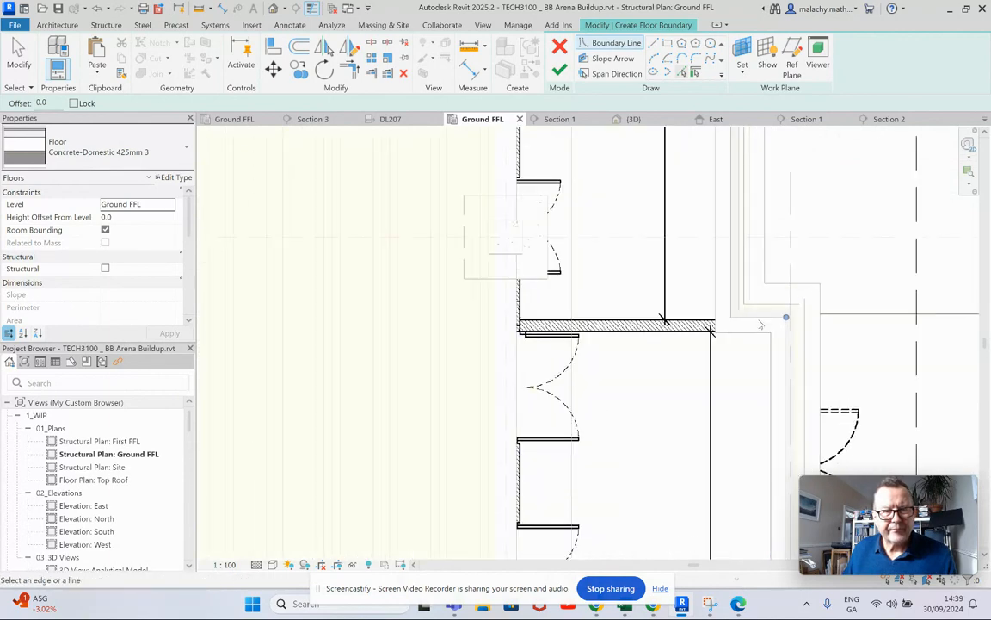
# - Pick the inner faces of the outer and end walls of the storage room above the Main Lobby, up to the arena edge
pyautogui.click(733, 308)
pyautogui.scroll(-3, 699, 312)
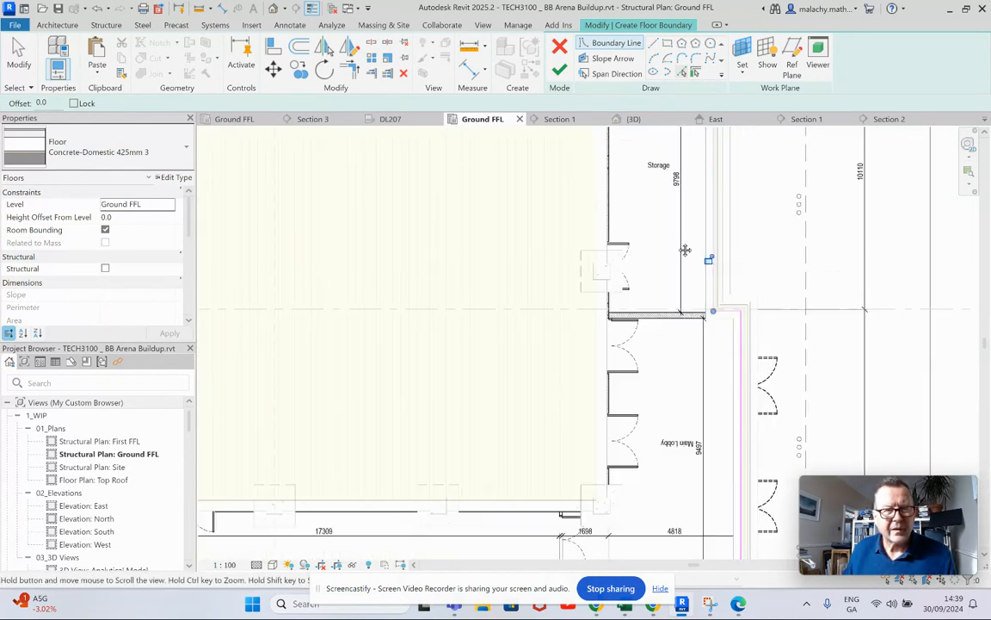
pyautogui.moveTo(655, 142); pyautogui.dragTo(660, 362, button='middle')
pyautogui.scroll(3, 657, 287)
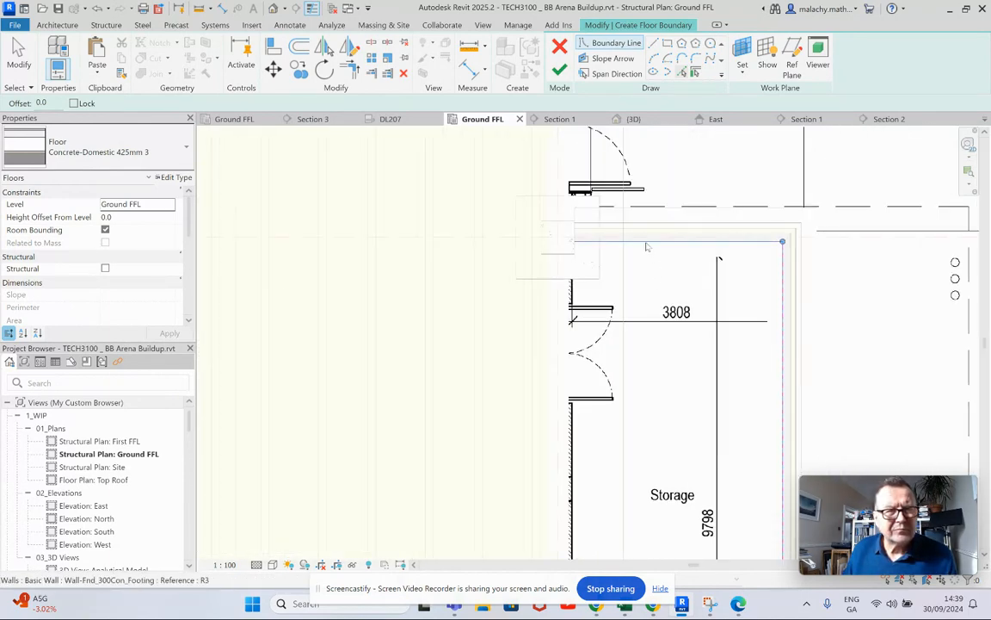
# - Pick the arena's edge along the corridor above the changing rooms as floor boundary, and trim it to the arena's side boundary lines
pyautogui.scroll(-8, 612, 365)
pyautogui.moveTo(626, 389); pyautogui.dragTo(675, 348, button='middle')
pyautogui.scroll(4, 516, 446)
pyautogui.scroll(3, 508, 453)
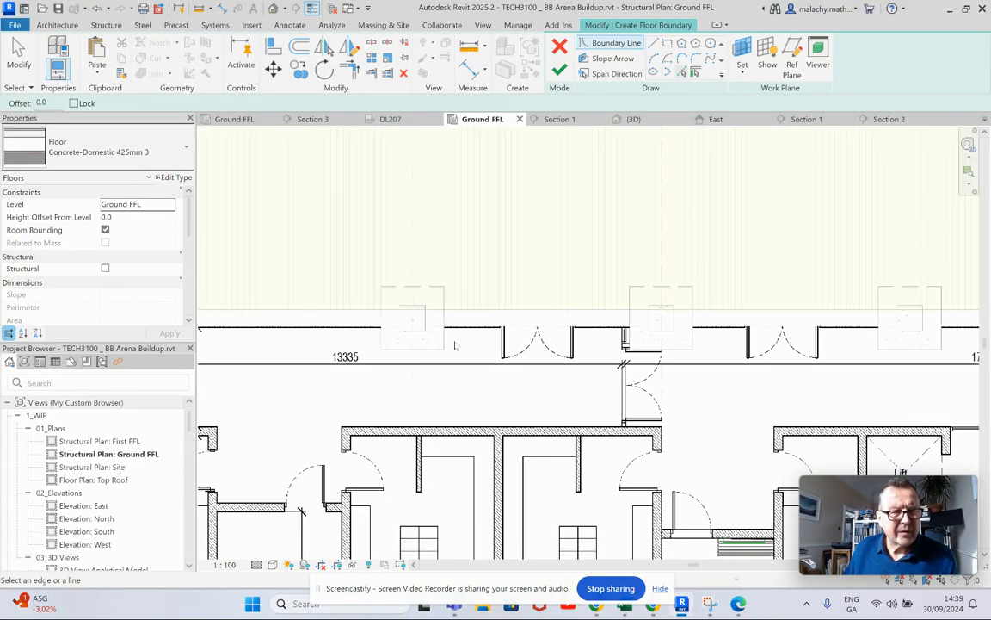
pyautogui.click(348, 328)
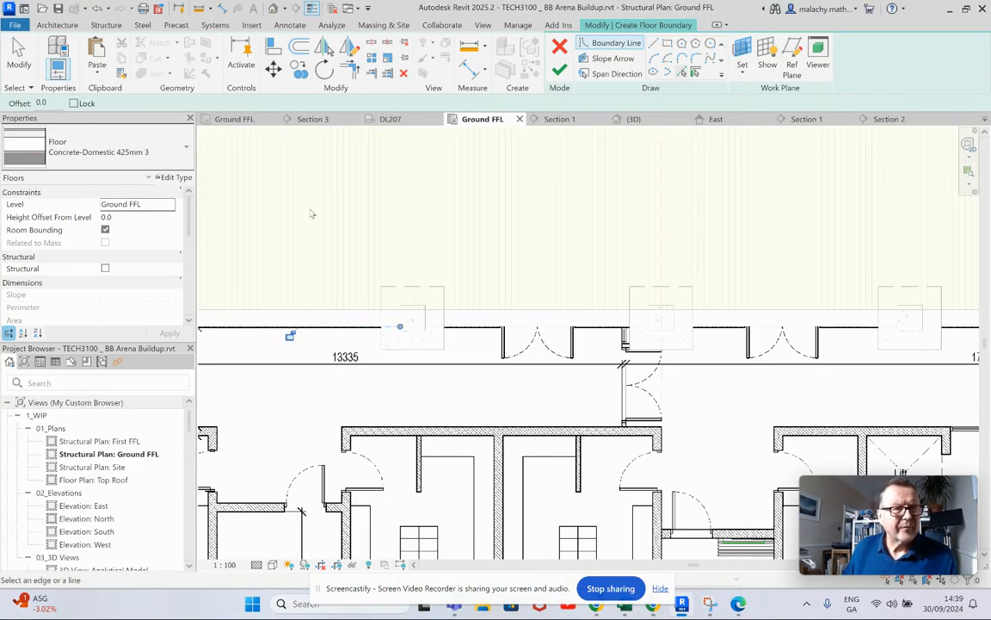
pyautogui.click(348, 71)
pyautogui.click(376, 328)
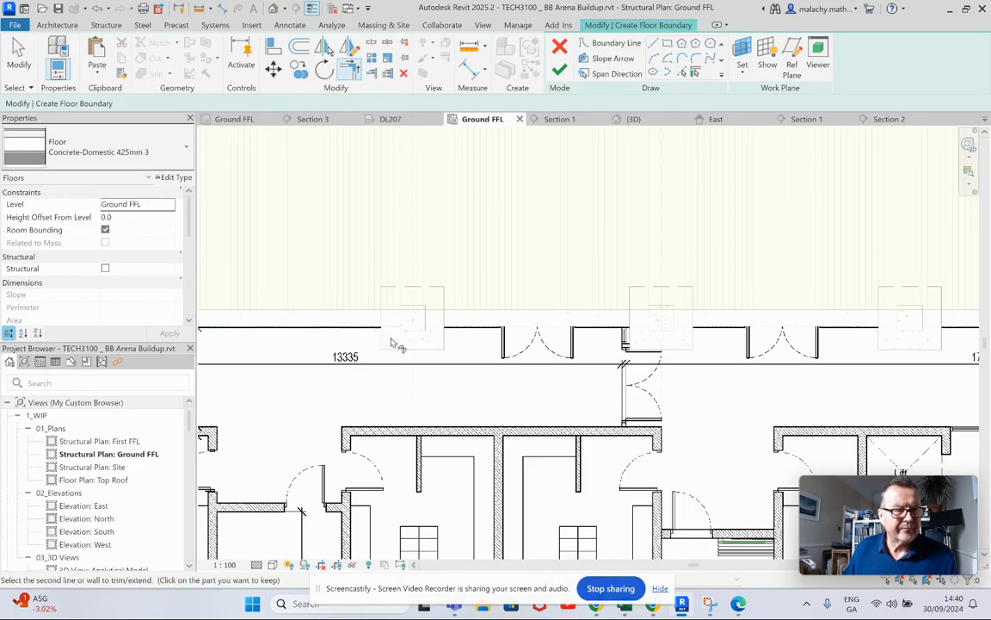
pyautogui.scroll(-4, 656, 326)
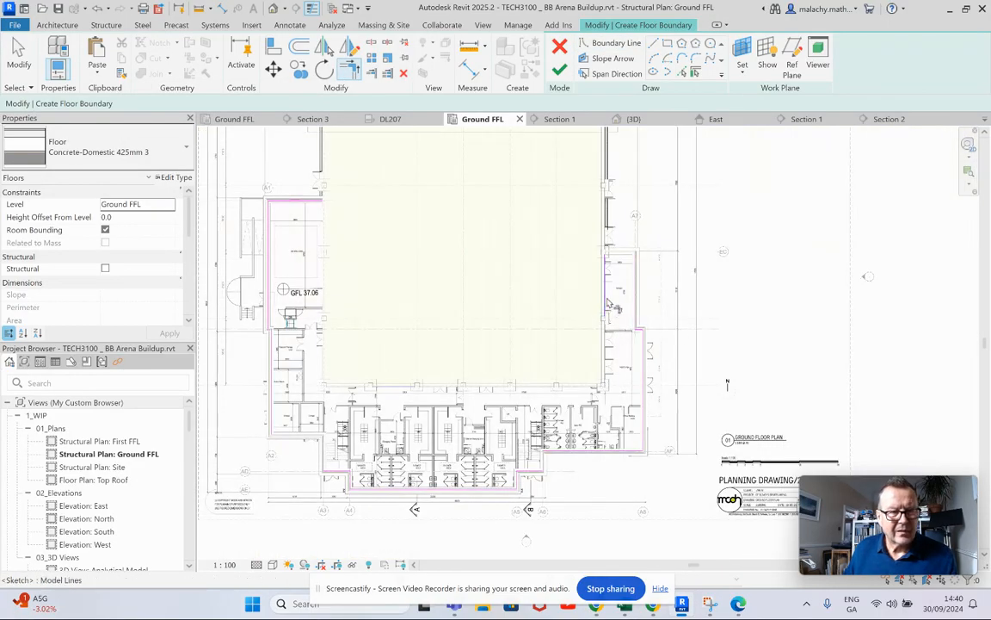
pyautogui.click(376, 390)
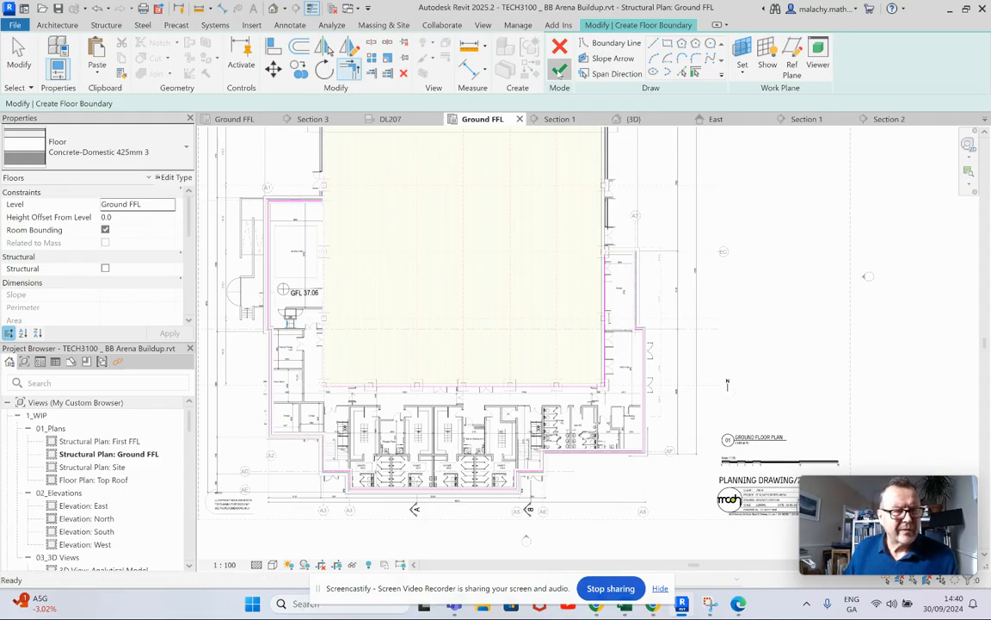
# - Finish the ground floor slab sketch, returning to it for intersecting and open boundary lines, and decline attaching walls to the slab's bottom
pyautogui.click(559, 70)
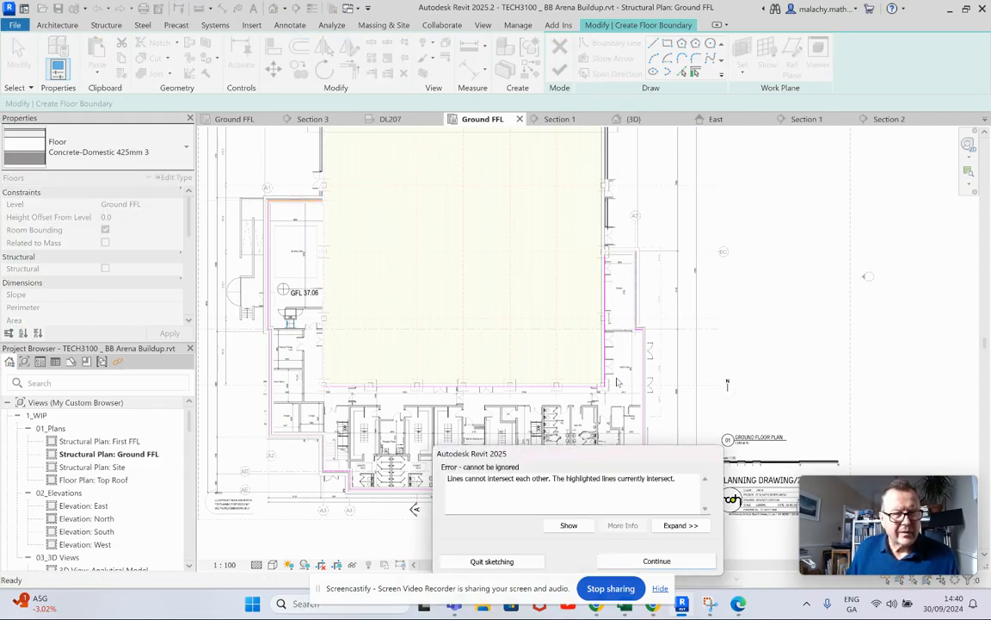
pyautogui.click(646, 562)
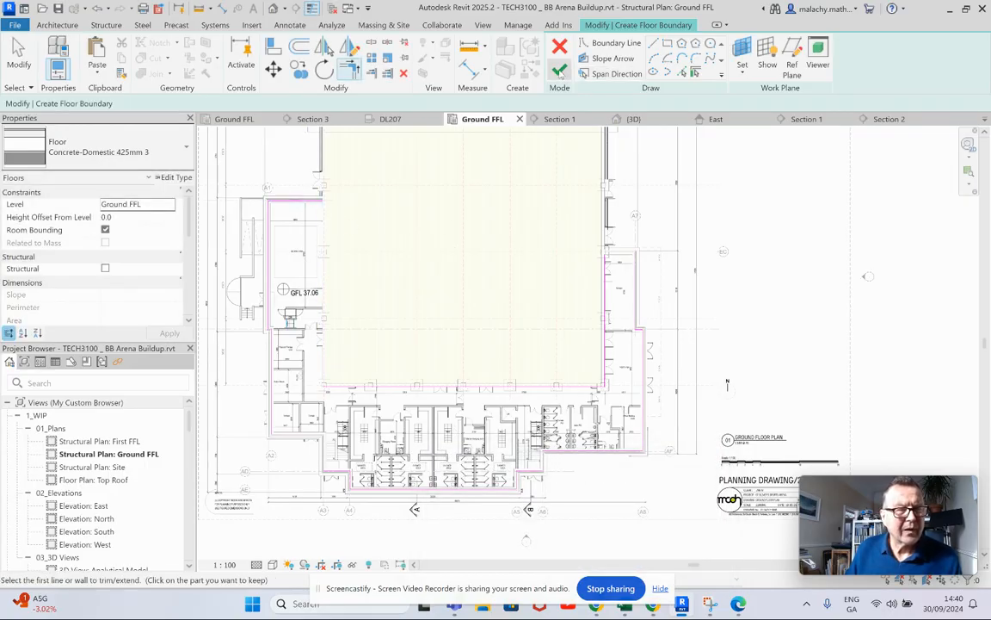
pyautogui.click(559, 70)
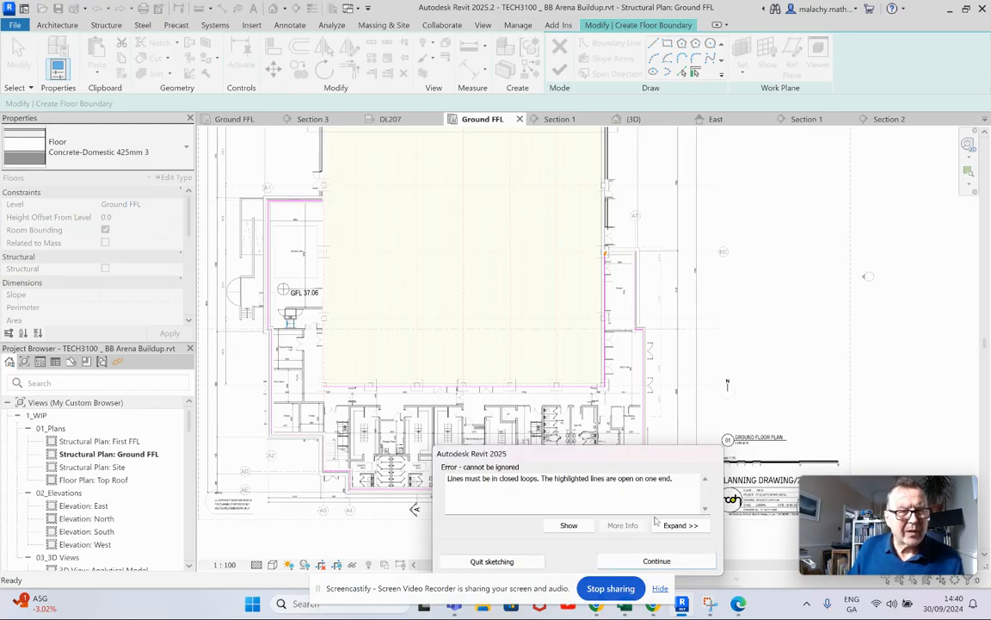
pyautogui.click(657, 561)
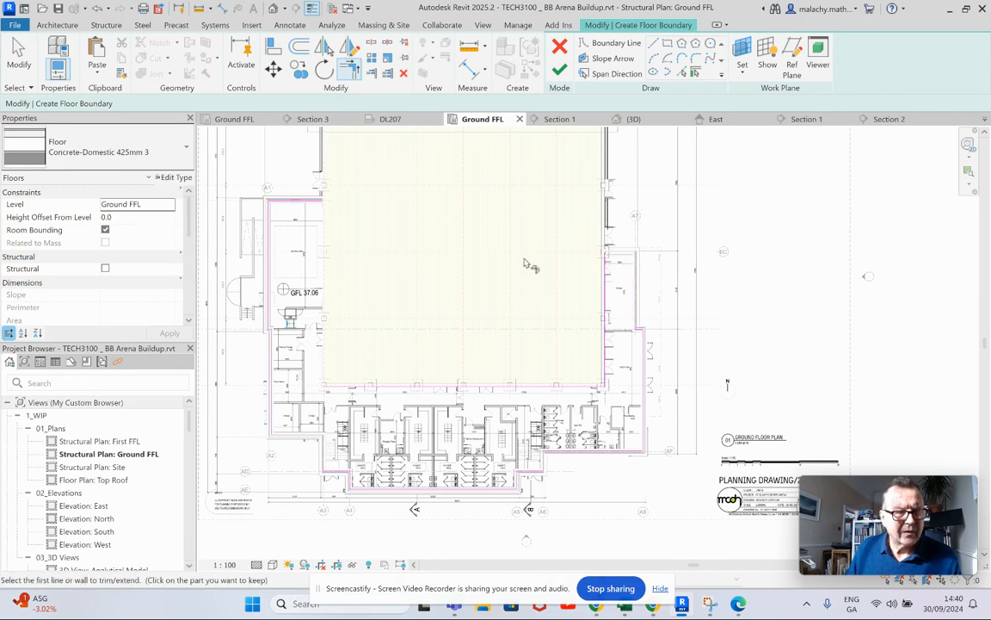
pyautogui.click(560, 72)
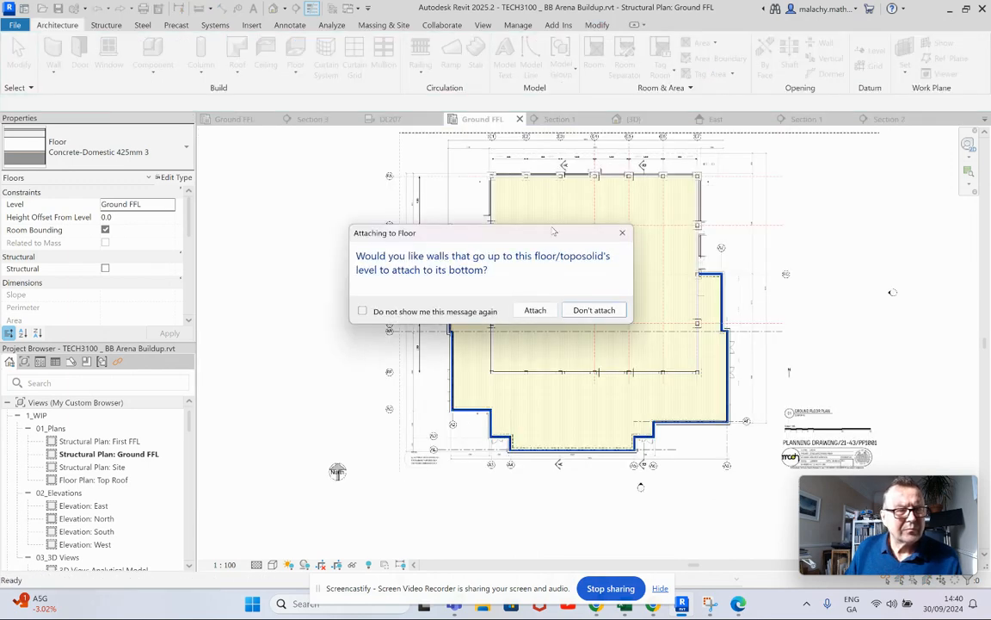
pyautogui.click(592, 311)
# - Examine the new slab in the 3D view, checking how it meets the perimeter foundation walls and the ground beams between the columns
pyautogui.scroll(2, 970, 335)
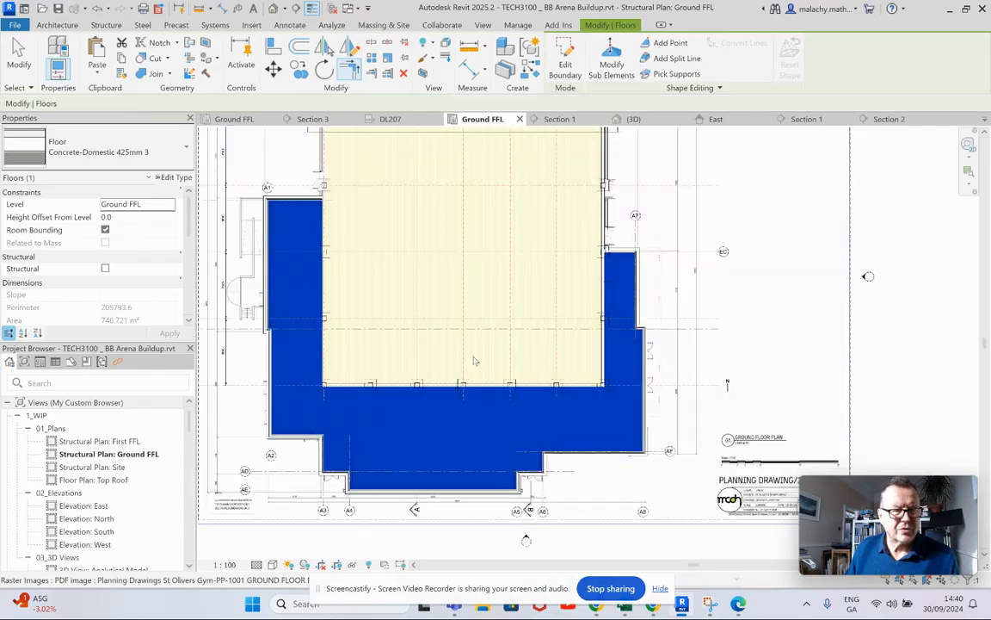
pyautogui.click(760, 300)
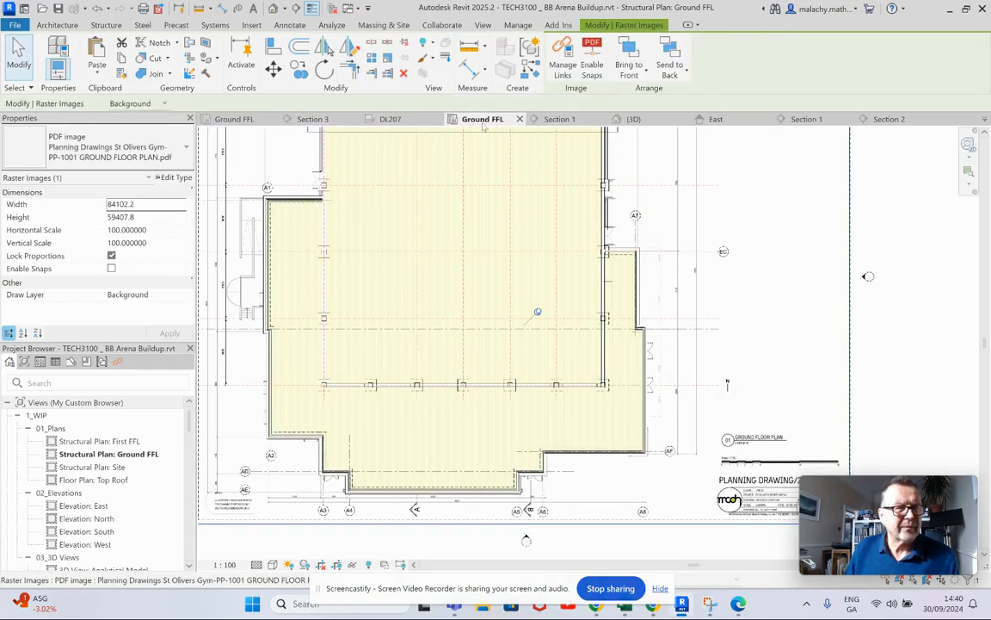
pyautogui.click(635, 123)
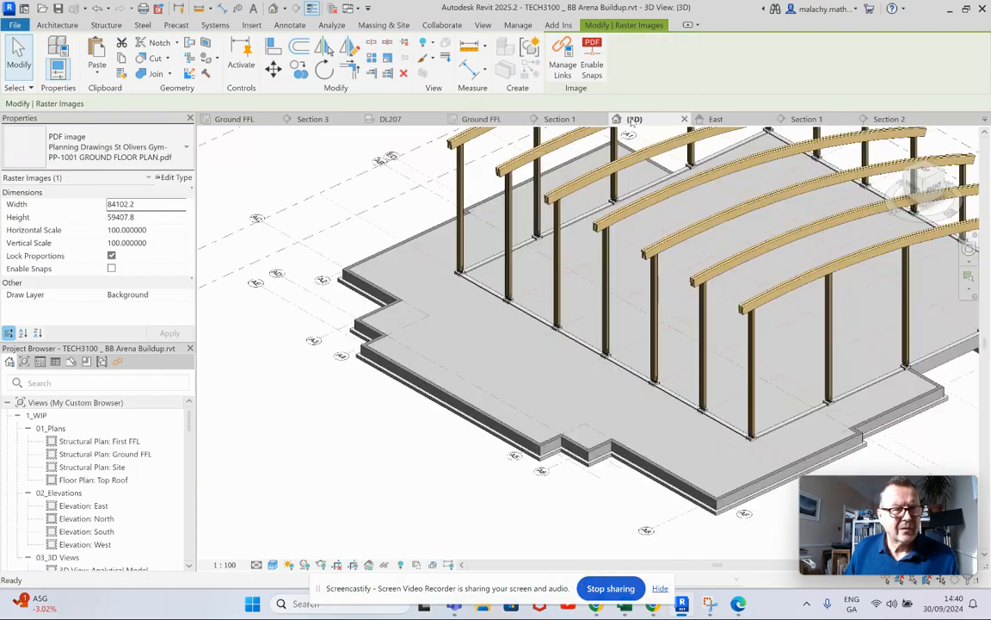
pyautogui.keyDown('shift'); pyautogui.moveTo(493, 499); pyautogui.dragTo(773, 430, button='middle'); pyautogui.keyUp('shift')
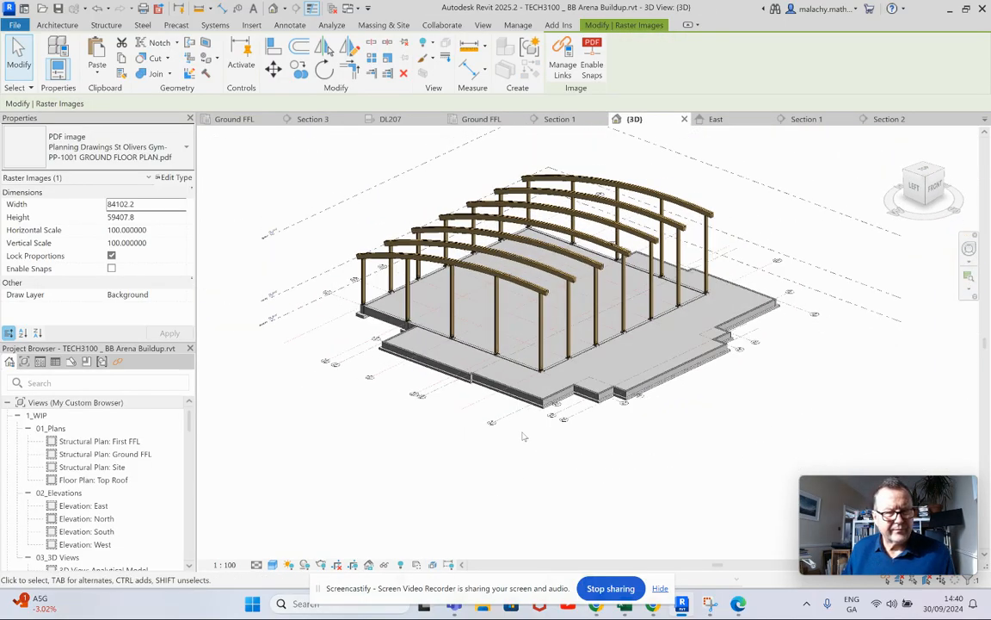
pyautogui.scroll(4, 536, 418)
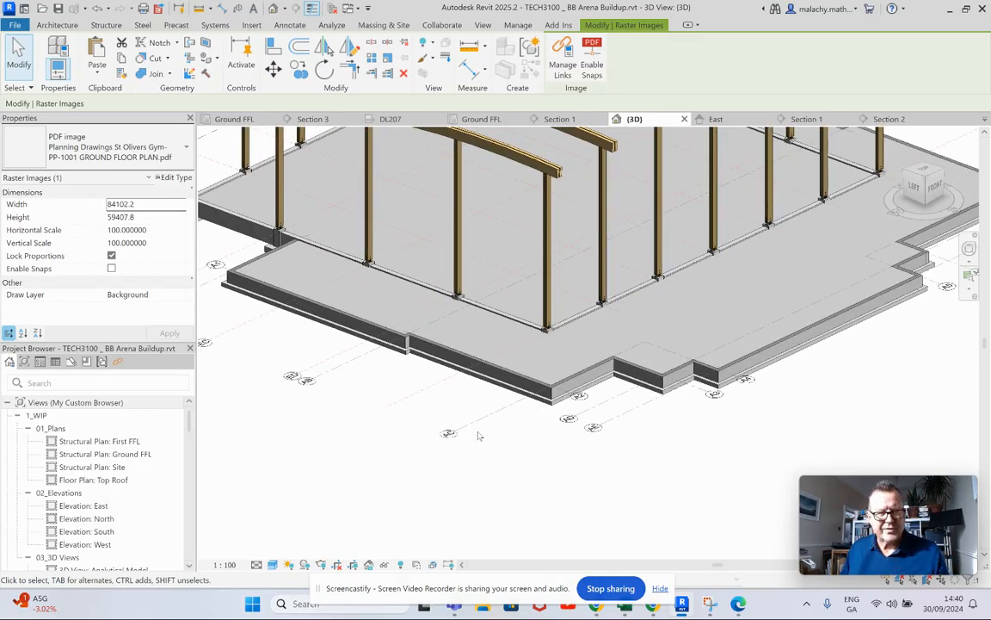
pyautogui.scroll(5, 475, 344)
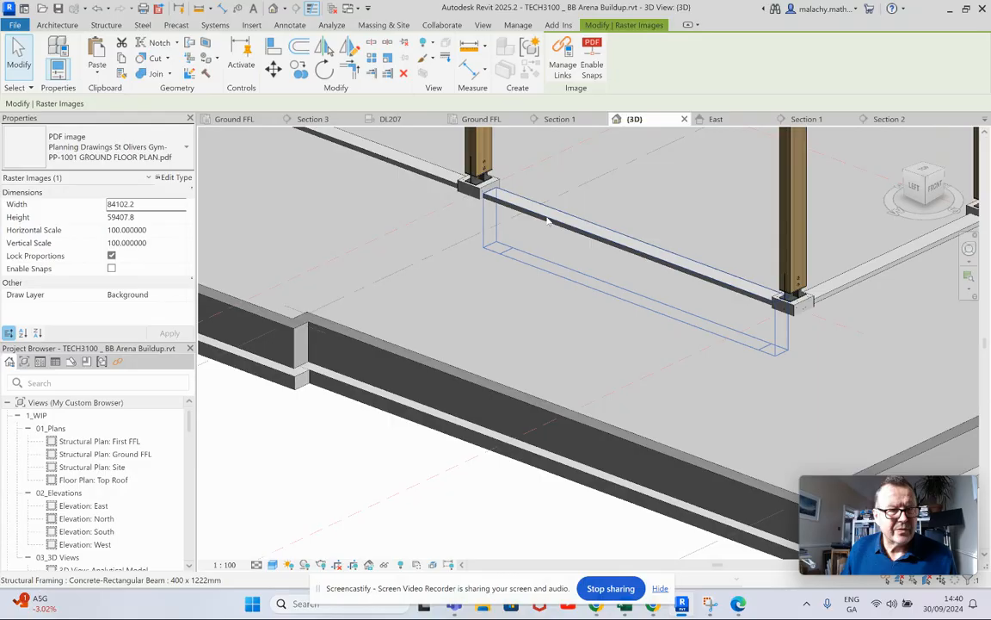
pyautogui.scroll(-5, 495, 335)
pyautogui.scroll(-2, 495, 336)
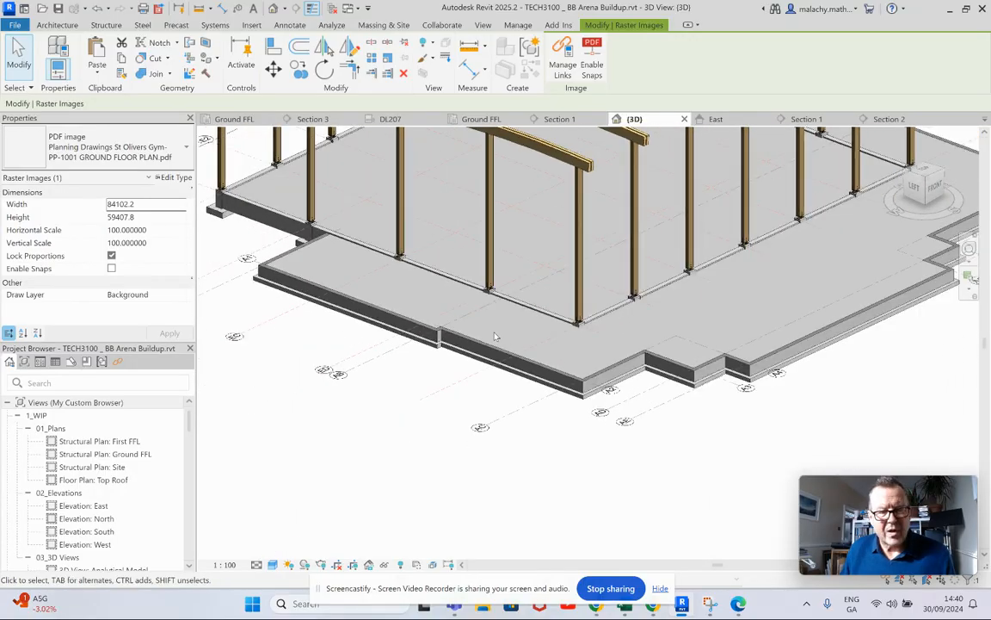